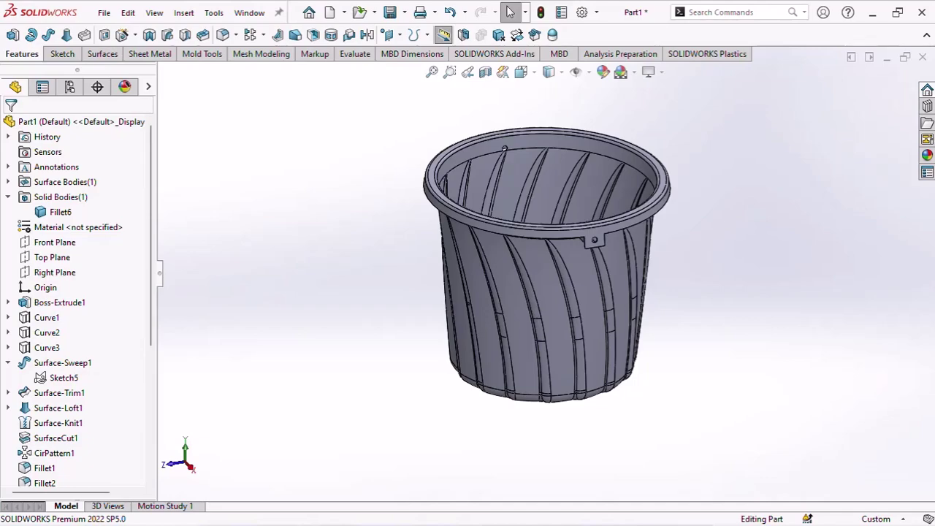
# Step: Sketch a circle on the Top Plane centred on the origin and dimension it Ø255 mm
pyautogui.moveTo(546, 292); pyautogui.dragTo(547, 183, button='middle')
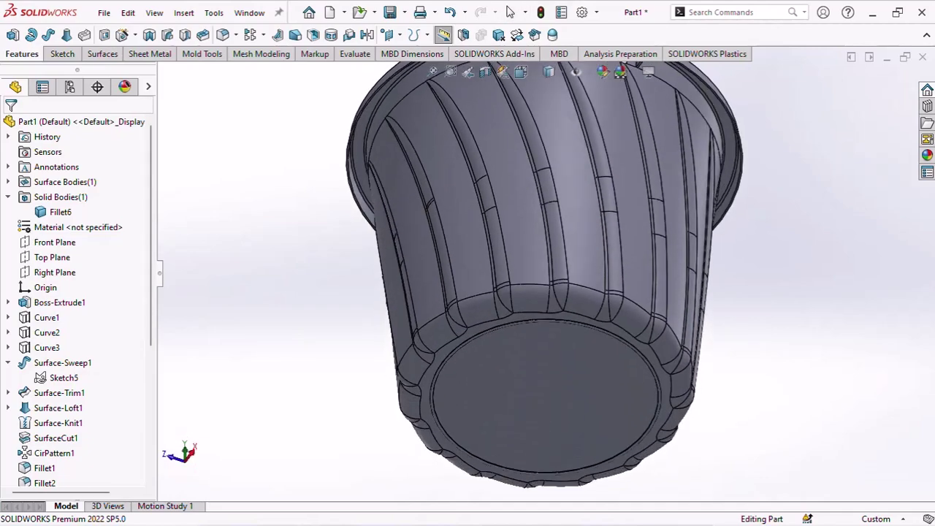
pyautogui.moveTo(547, 292)
pyautogui.mouseDown(button='middle')
pyautogui.moveTo(629, 241)
pyautogui.moveTo(629, 183)
pyautogui.moveTo(629, 204)
pyautogui.mouseUp(button='middle')
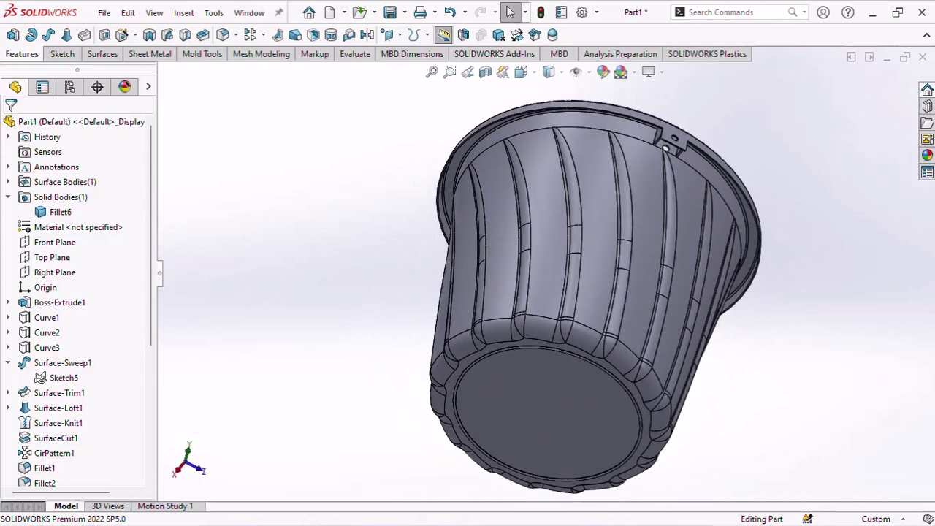
pyautogui.moveTo(665, 149); pyautogui.dragTo(650, 241, button='middle')
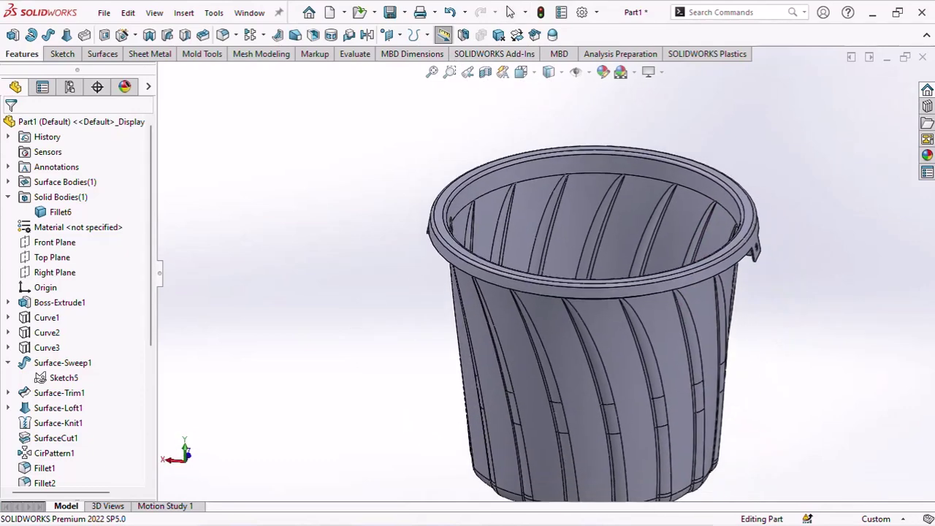
pyautogui.keyDown('ctrl'); pyautogui.moveTo(593, 292); pyautogui.dragTo(535, 249, button='middle'); pyautogui.keyUp('ctrl')
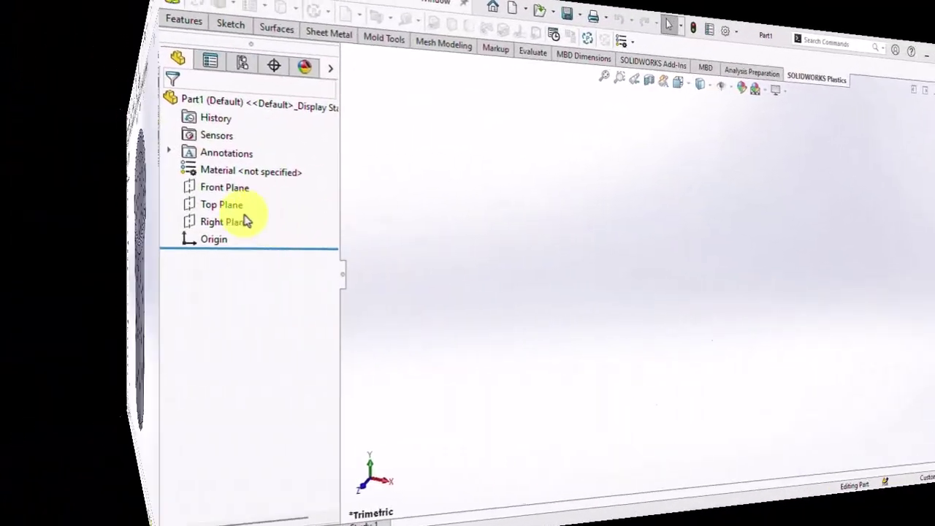
pyautogui.click(69, 211)
pyautogui.click(70, 194)
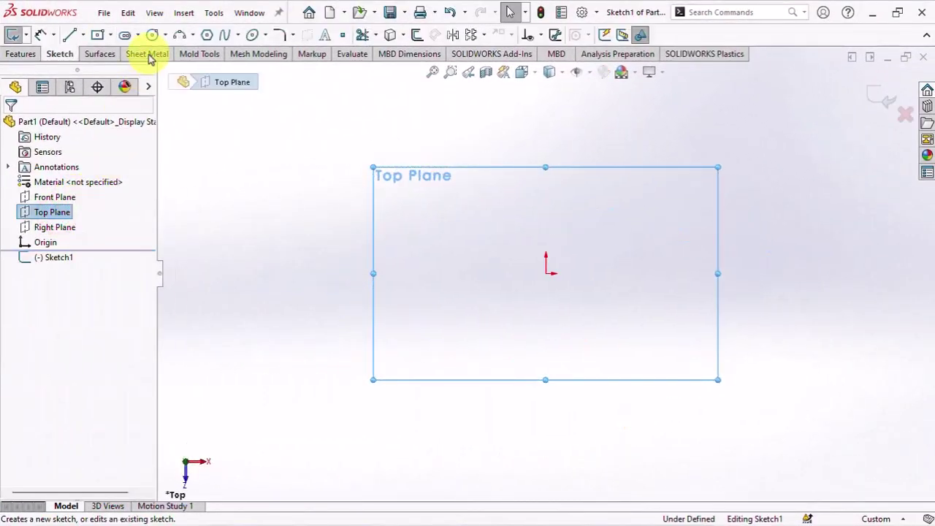
pyautogui.click(152, 34)
pyautogui.click(546, 273)
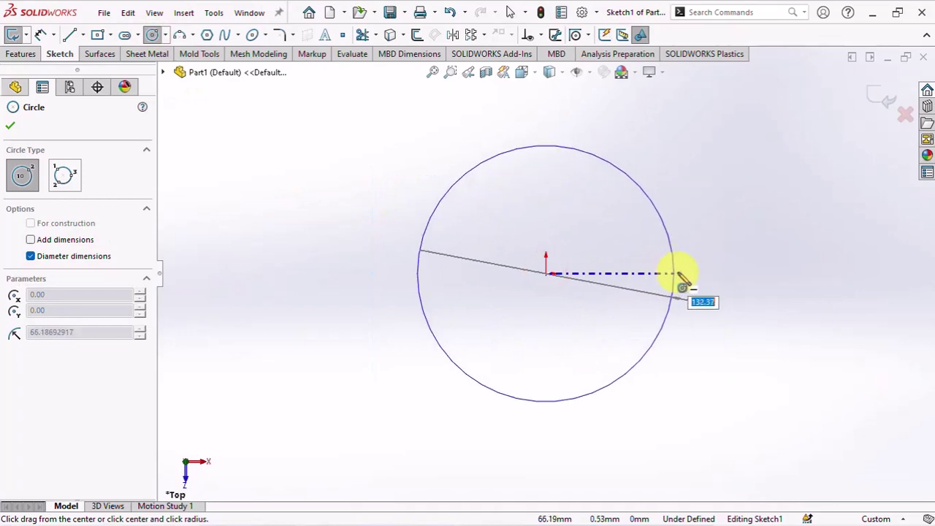
pyautogui.click(679, 273)
pyautogui.click(40, 34)
pyautogui.click(546, 141)
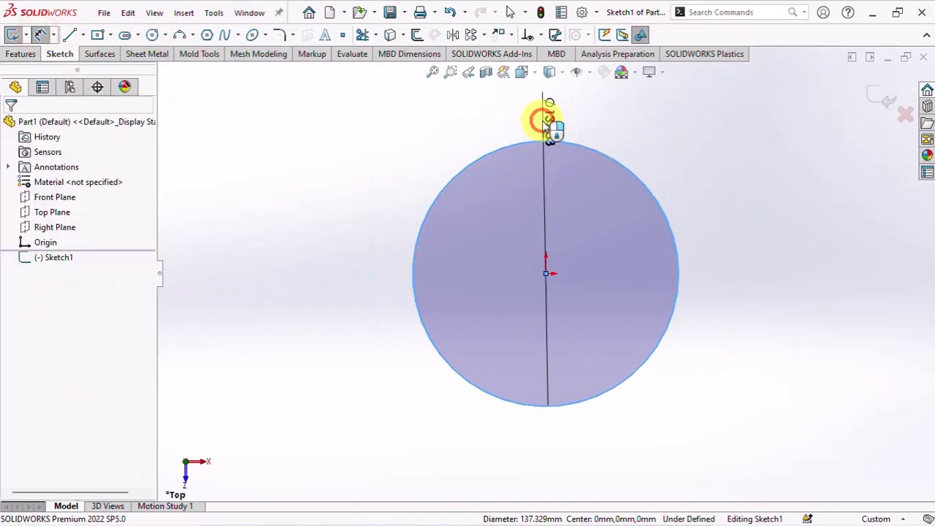
pyautogui.click(547, 120)
pyautogui.write('255')
pyautogui.click(486, 103)
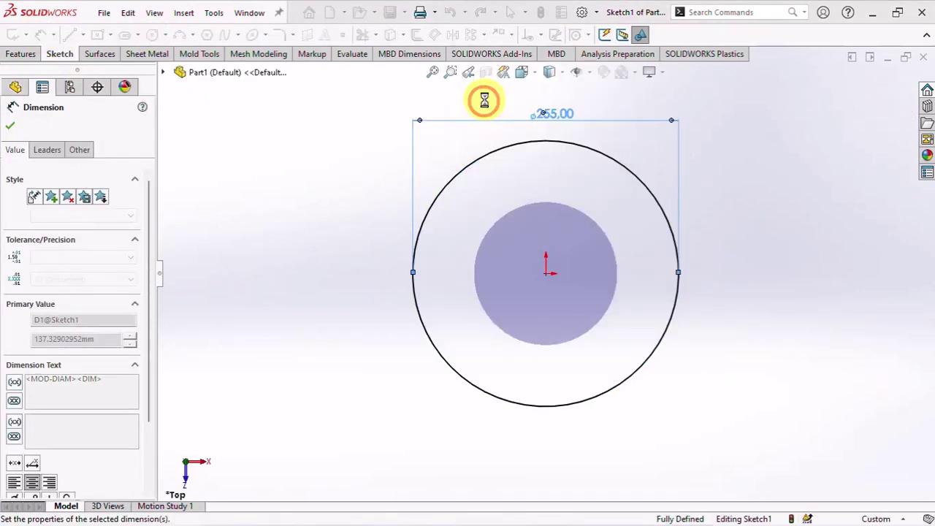
pyautogui.click(9, 130)
# Step: Extrude the circle 240 mm downward with a 4° draft so the body tapers
pyautogui.click(21, 53)
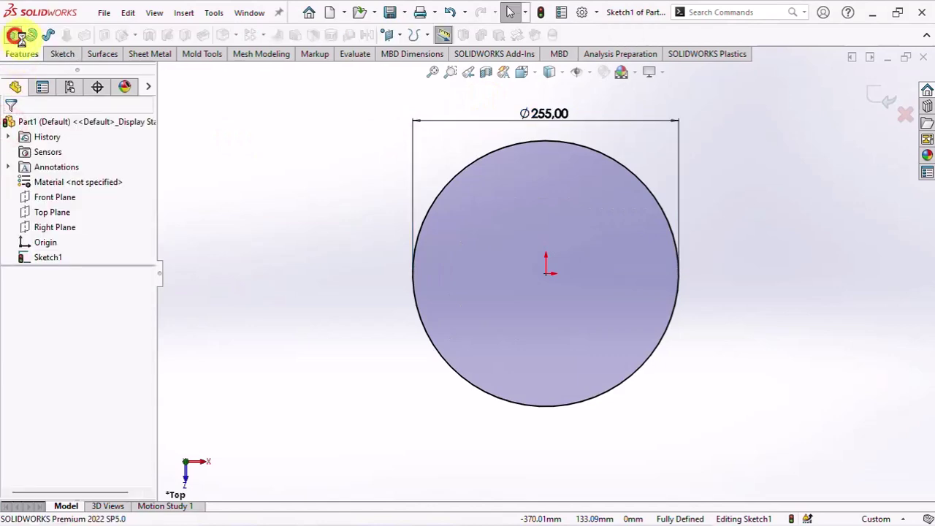
pyautogui.click(16, 34)
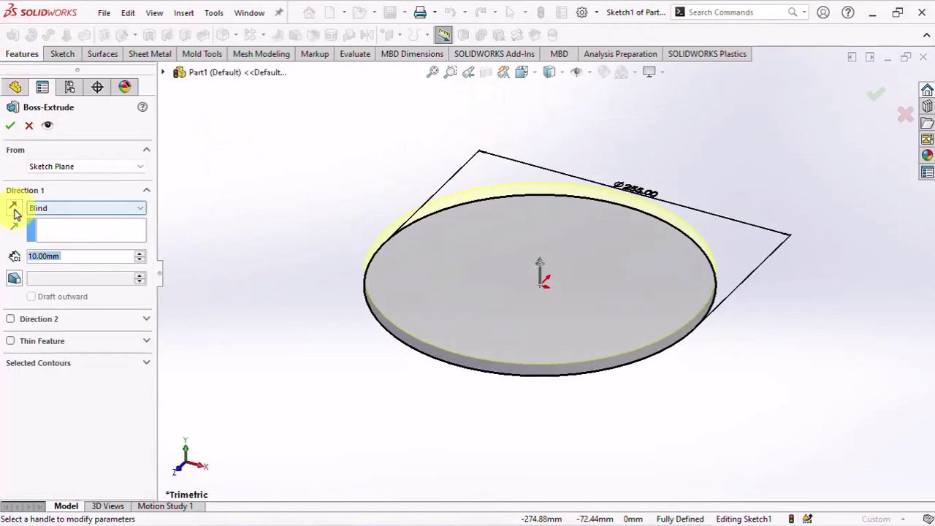
pyautogui.click(14, 210)
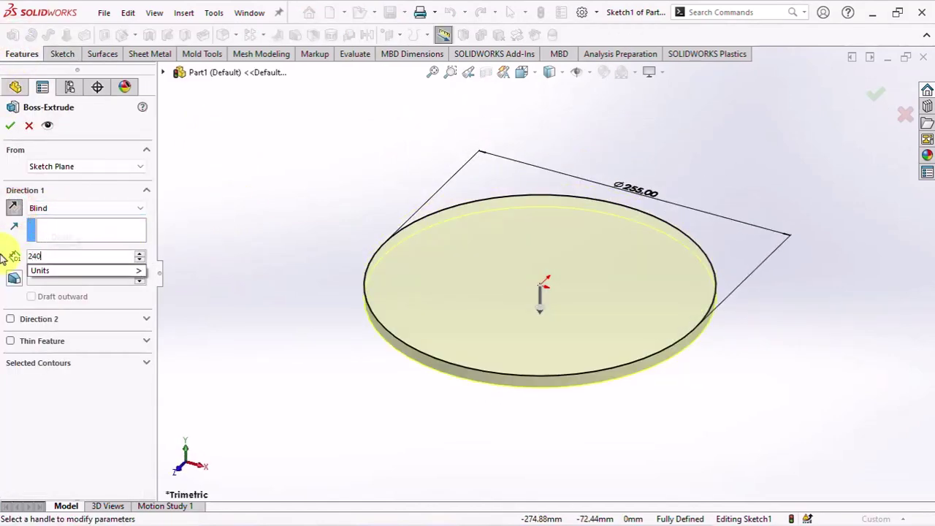
pyautogui.press('Return')
pyautogui.scroll(3, 537, 388)
pyautogui.scroll(-2, 522, 403)
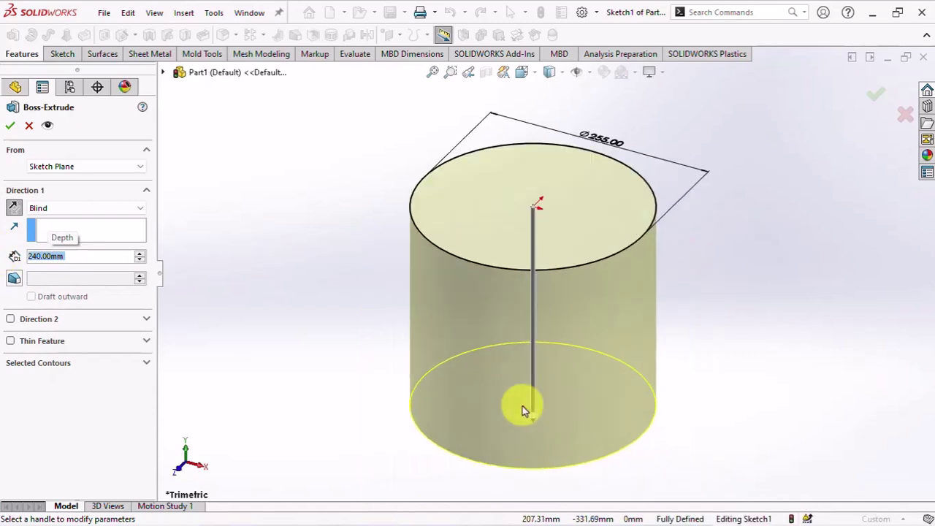
pyautogui.click(14, 280)
pyautogui.click(141, 276)
pyautogui.click(141, 275)
pyautogui.click(141, 275)
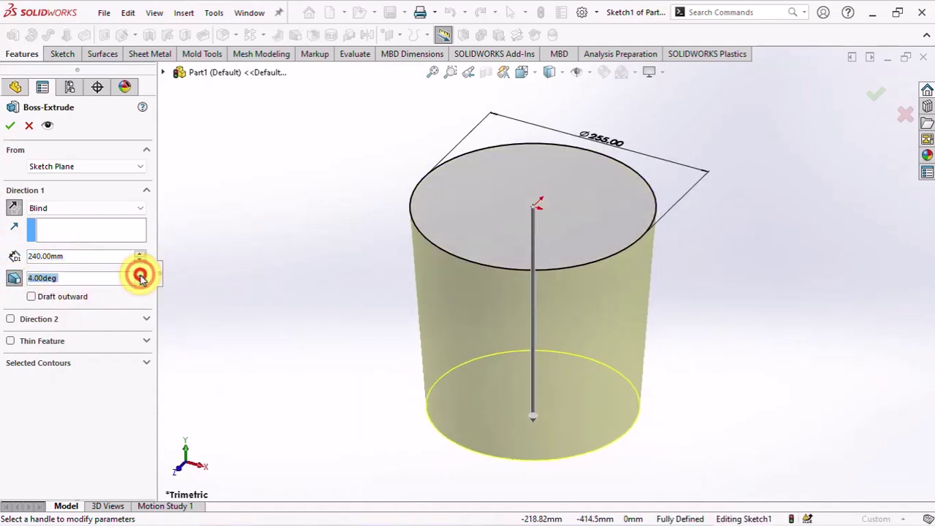
pyautogui.click(139, 275)
pyautogui.click(15, 130)
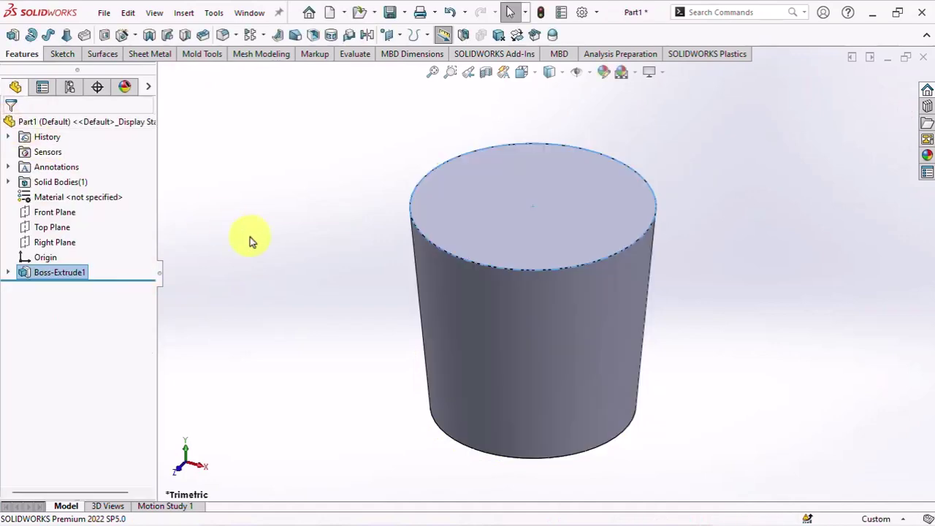
# Step: On the Front Plane, sketch a line offset 20 mm below the cylinder's top edge
pyautogui.moveTo(271, 286)
pyautogui.mouseDown(button='middle')
pyautogui.moveTo(296, 171)
pyautogui.moveTo(282, 267)
pyautogui.moveTo(229, 250)
pyautogui.mouseUp(button='middle')
pyautogui.click(53, 211)
pyautogui.click(115, 192)
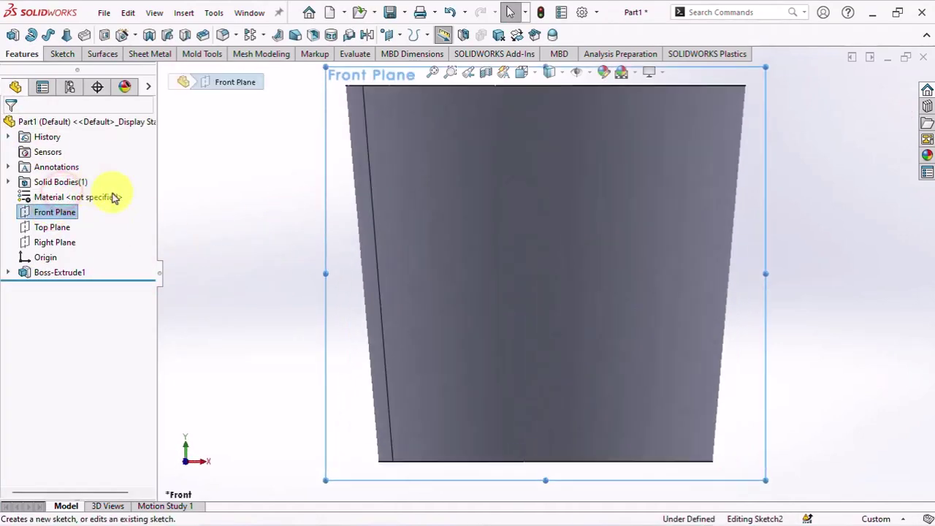
pyautogui.click(413, 36)
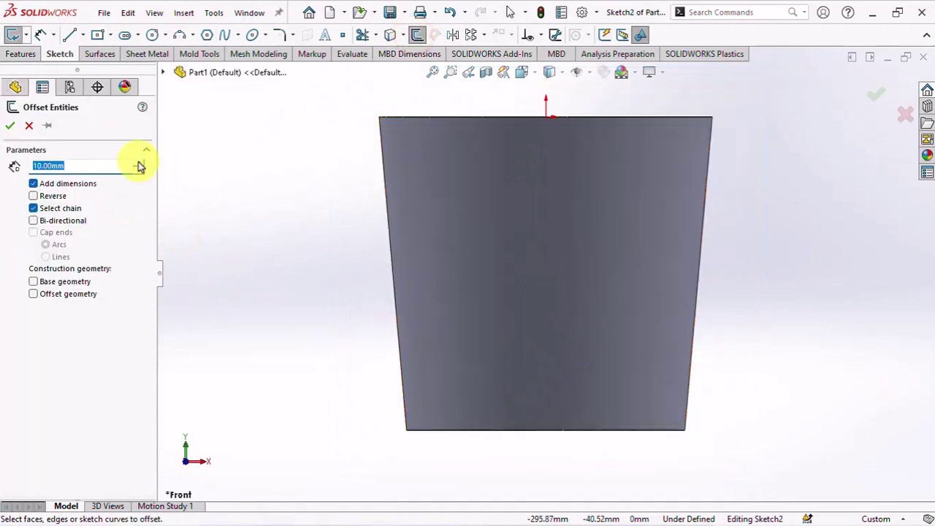
pyautogui.click(468, 120)
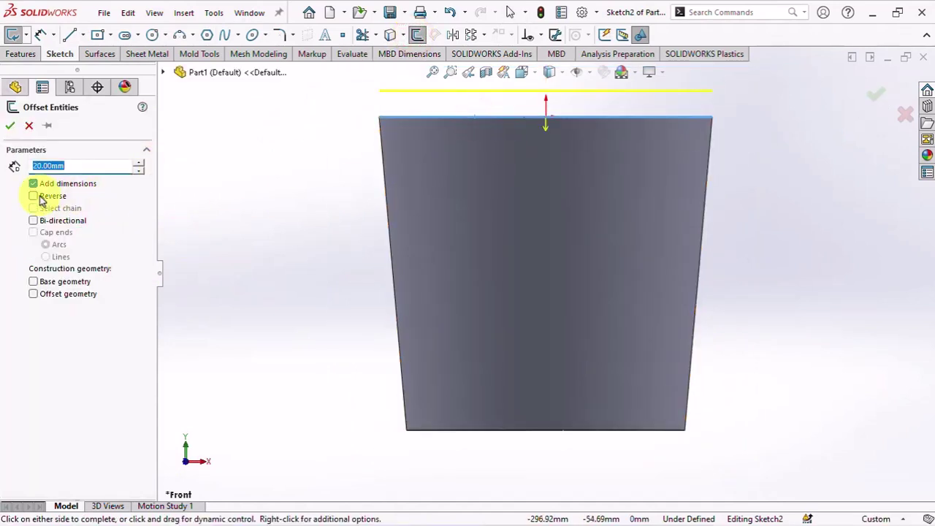
pyautogui.click(9, 127)
pyautogui.click(876, 95)
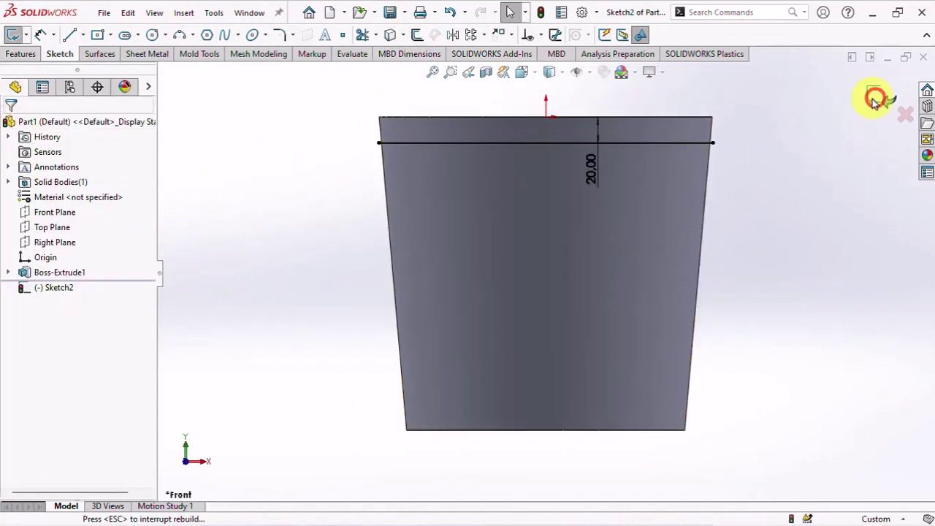
# Step: Project that sketch onto the cylinder's side face as Curve1
pyautogui.moveTo(803, 145); pyautogui.dragTo(784, 214, button='middle')
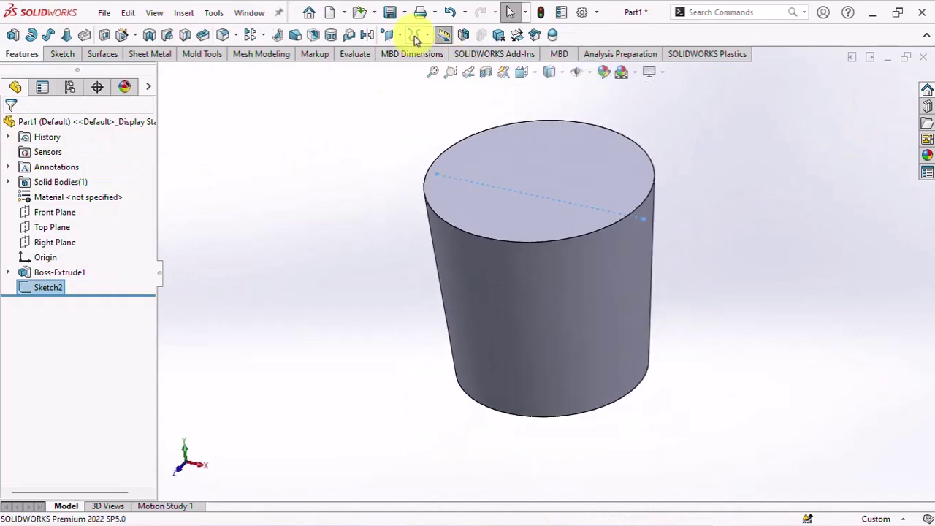
pyautogui.click(415, 36)
pyautogui.click(431, 69)
pyautogui.click(468, 279)
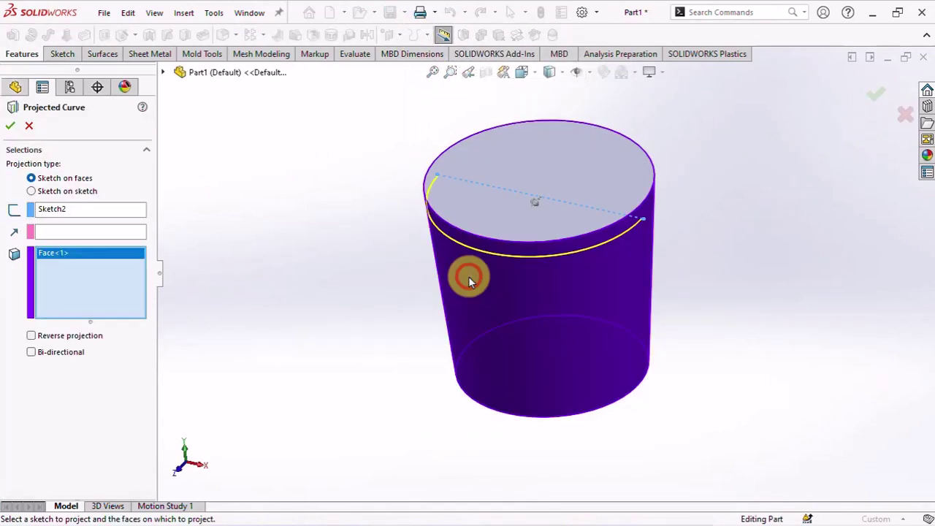
pyautogui.click(9, 127)
# Step: Start a 3D sketch and convert the cylinder's top and bottom circular edges into it
pyautogui.click(54, 54)
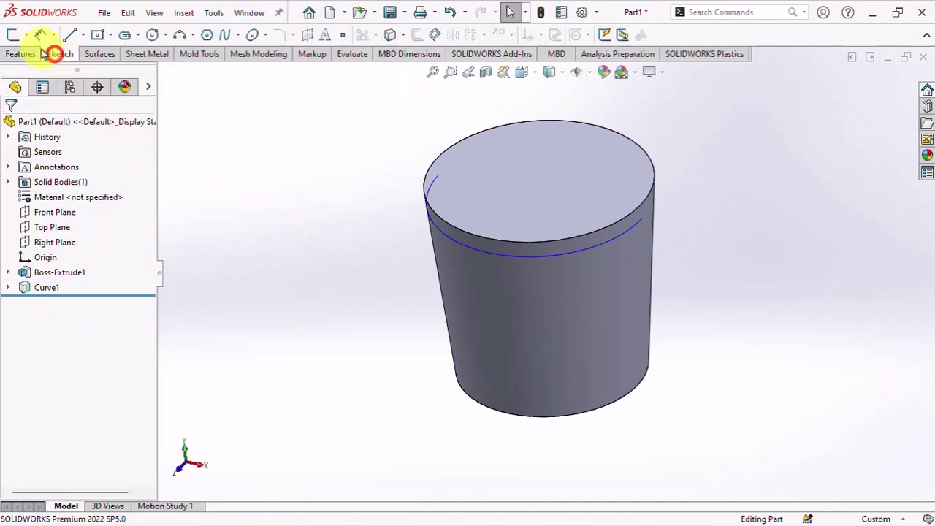
pyautogui.click(27, 36)
pyautogui.click(44, 65)
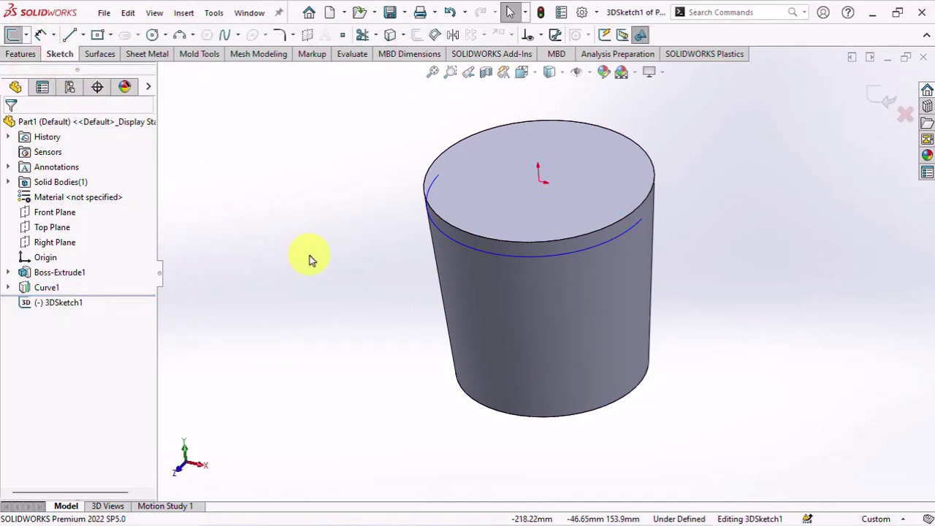
pyautogui.click(390, 35)
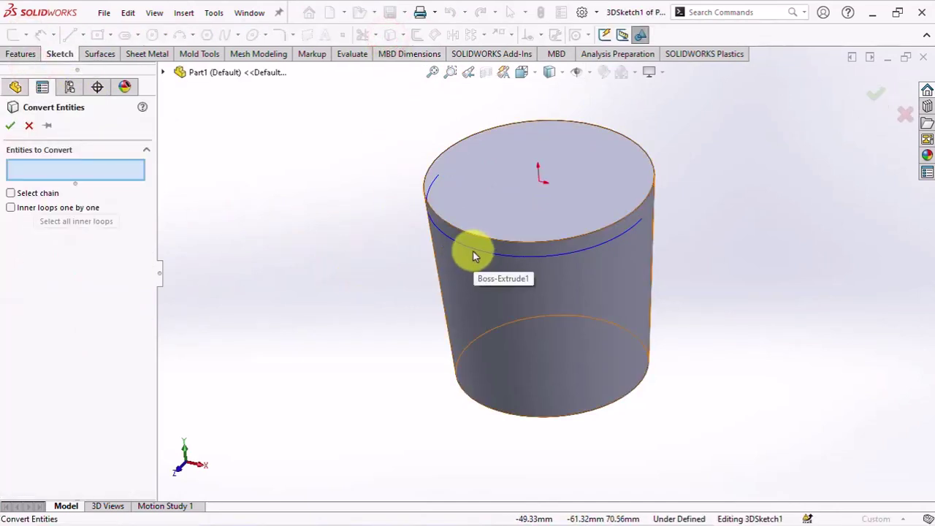
pyautogui.click(473, 255)
pyautogui.click(489, 408)
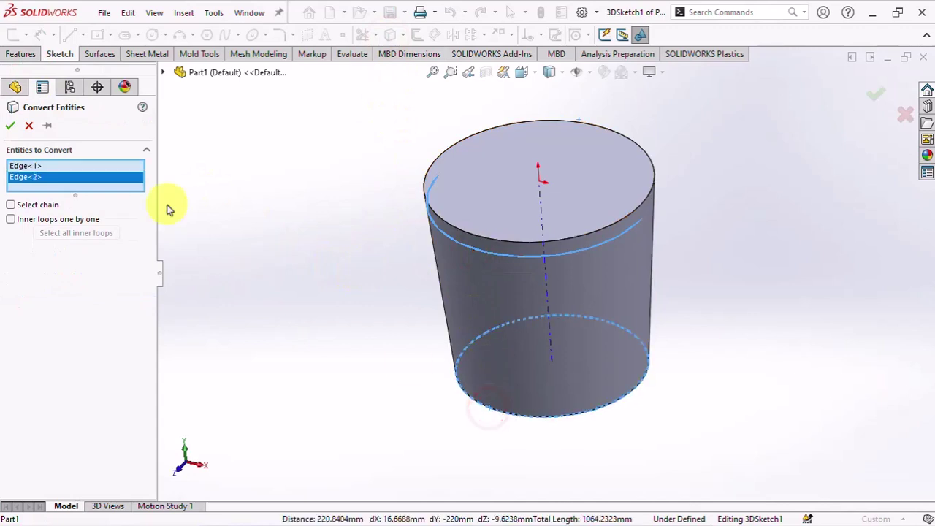
pyautogui.click(10, 127)
# Step: Draw a centerline from the bottom circle's centre to its edge, then trim the sketch
pyautogui.click(81, 34)
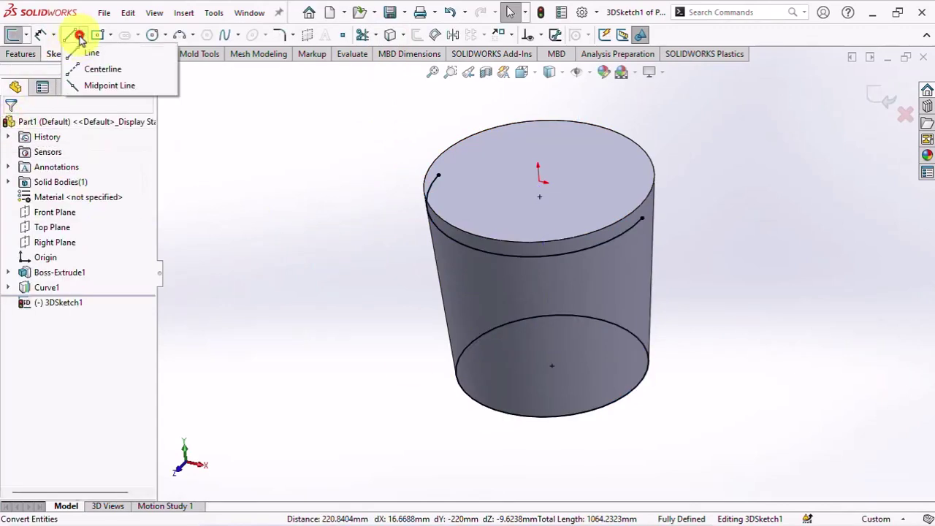
pyautogui.click(92, 68)
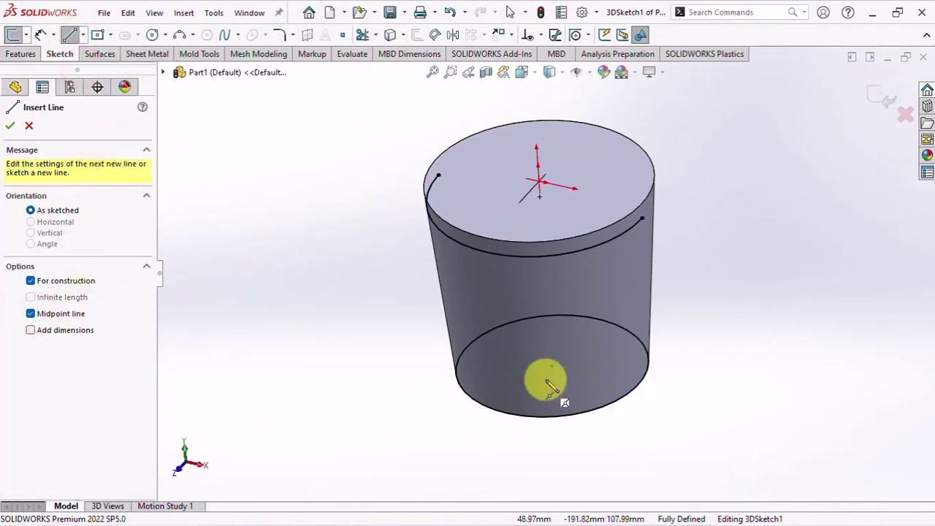
pyautogui.click(551, 365)
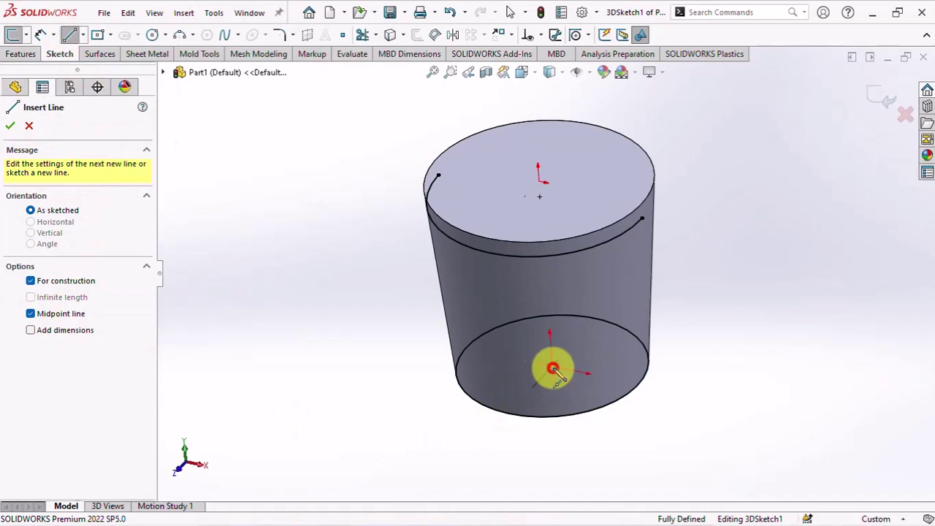
pyautogui.click(468, 344)
pyautogui.rightClick(467, 344)
pyautogui.click(484, 355)
pyautogui.scroll(-2, 577, 365)
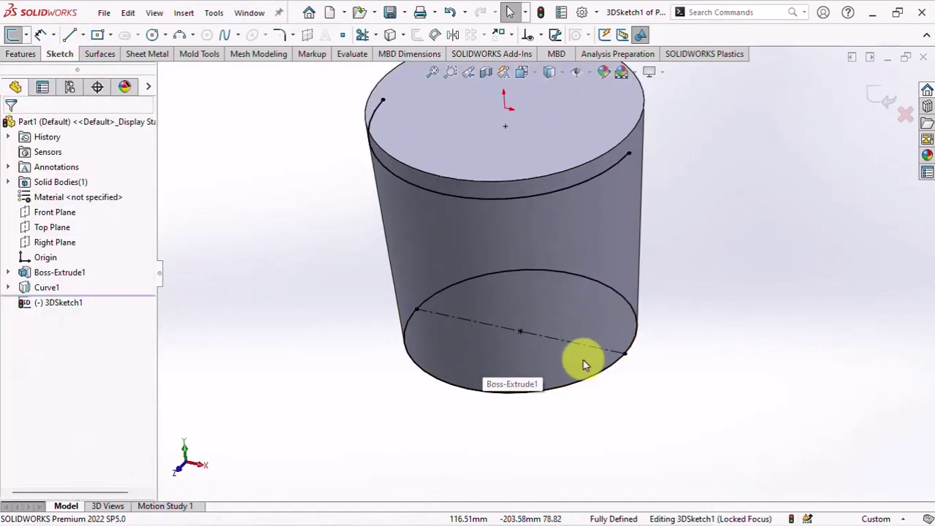
pyautogui.click(362, 34)
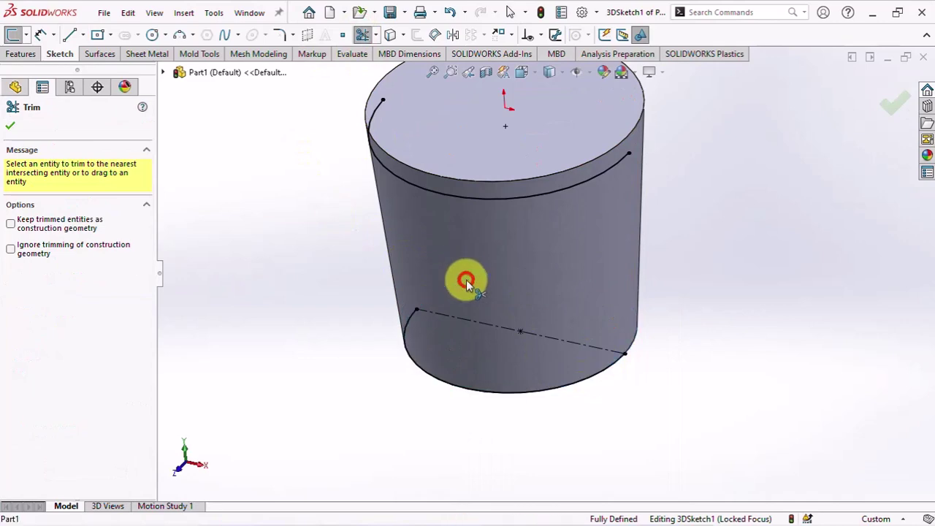
pyautogui.click(19, 134)
# Step: Split the top arc and the bottom arc into 8 equal segments each, then close the 3D sketch
pyautogui.click(214, 12)
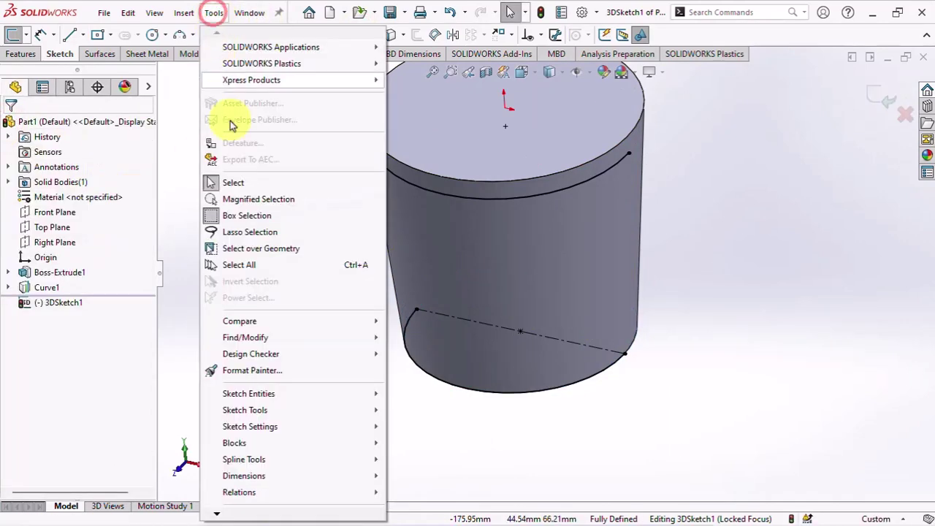
pyautogui.moveTo(245, 410)
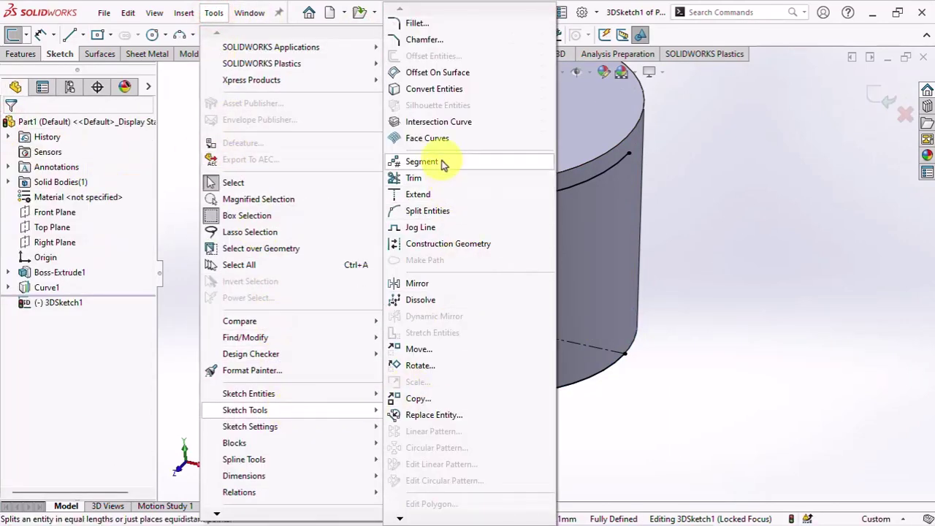
pyautogui.click(438, 160)
pyautogui.click(420, 192)
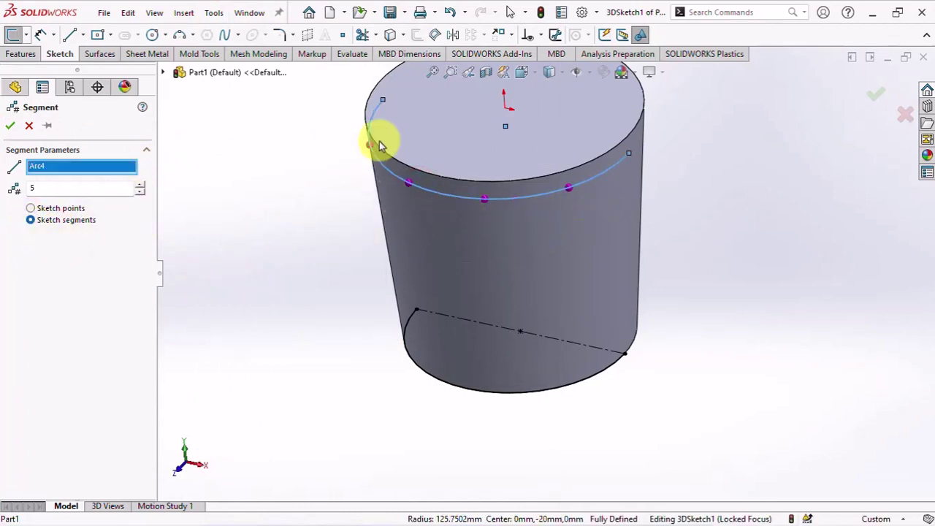
pyautogui.moveTo(386, 165); pyautogui.dragTo(397, 184, button='middle')
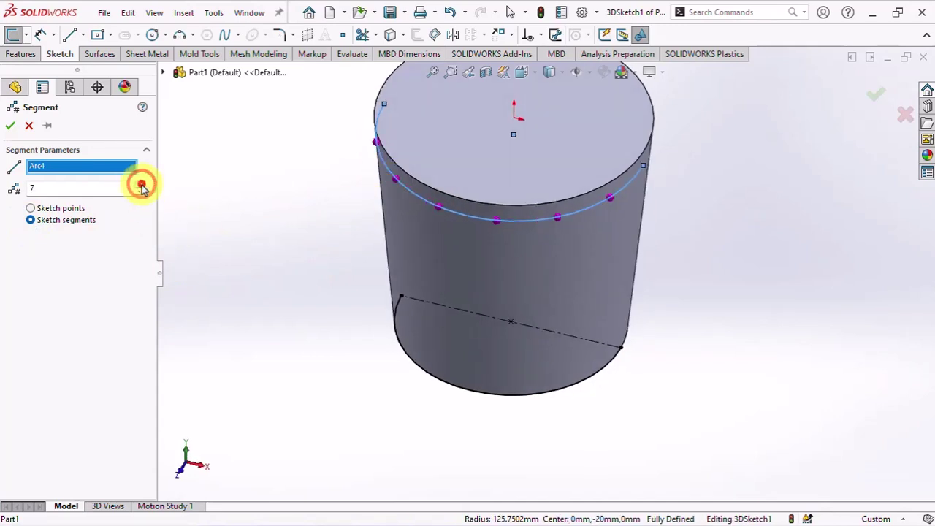
pyautogui.click(9, 130)
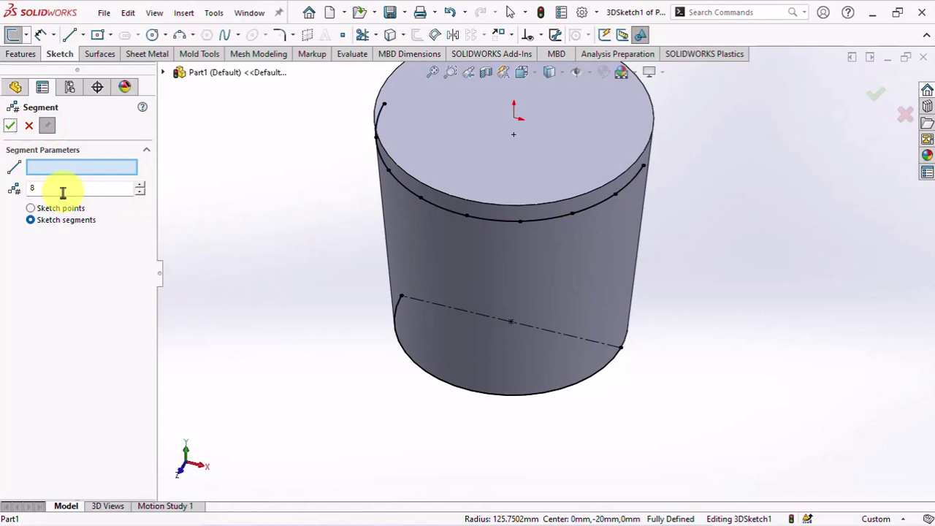
pyautogui.click(428, 376)
pyautogui.click(10, 130)
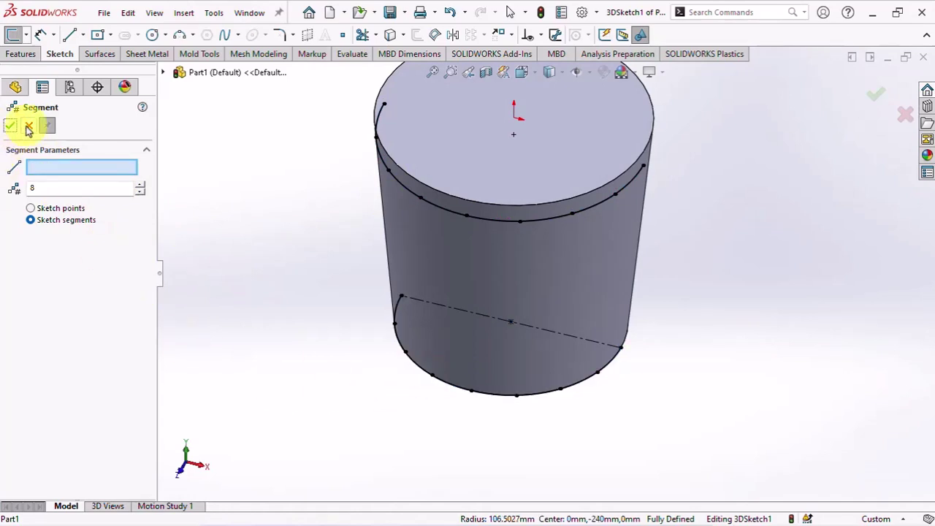
pyautogui.click(10, 129)
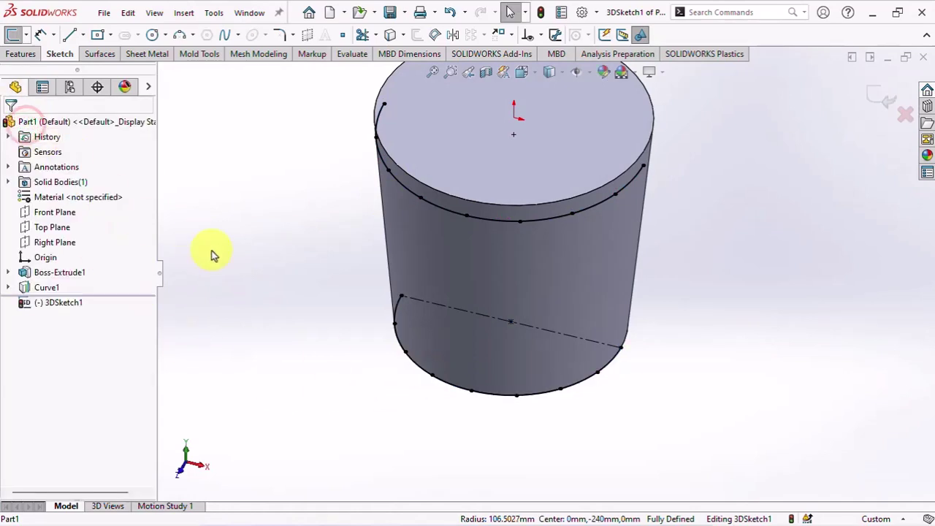
pyautogui.click(885, 107)
# Step: On the Front Plane, draw a three-point arc from the top edge down to the bottom edge
pyautogui.click(54, 211)
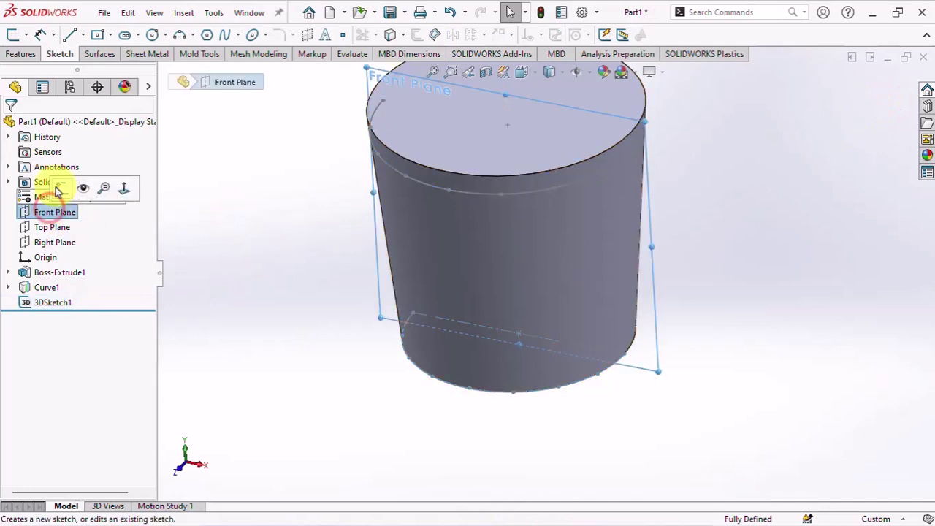
pyautogui.click(58, 190)
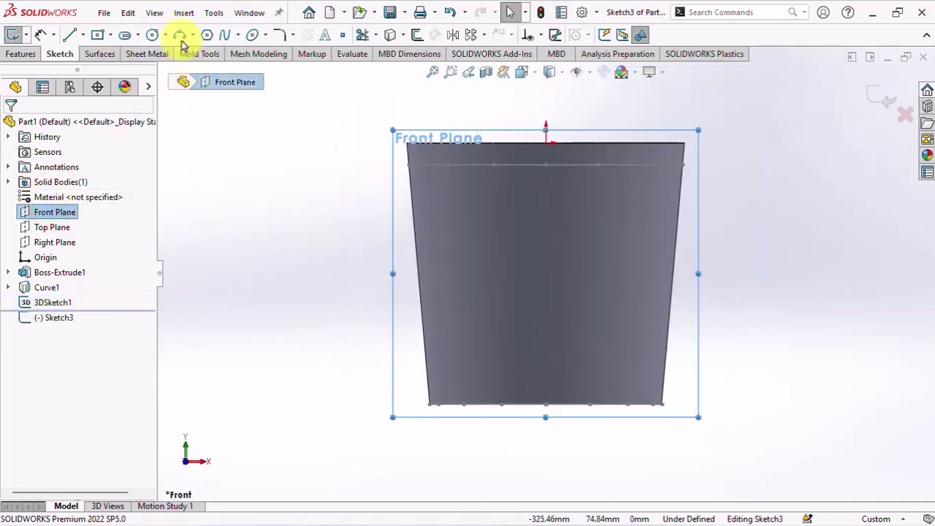
pyautogui.click(179, 34)
pyautogui.click(494, 167)
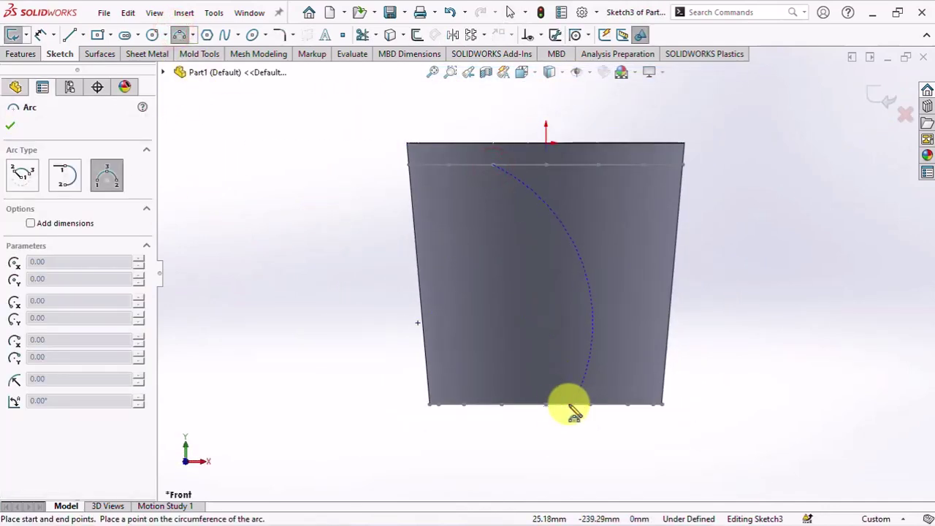
pyautogui.click(545, 404)
pyautogui.rightClick(543, 362)
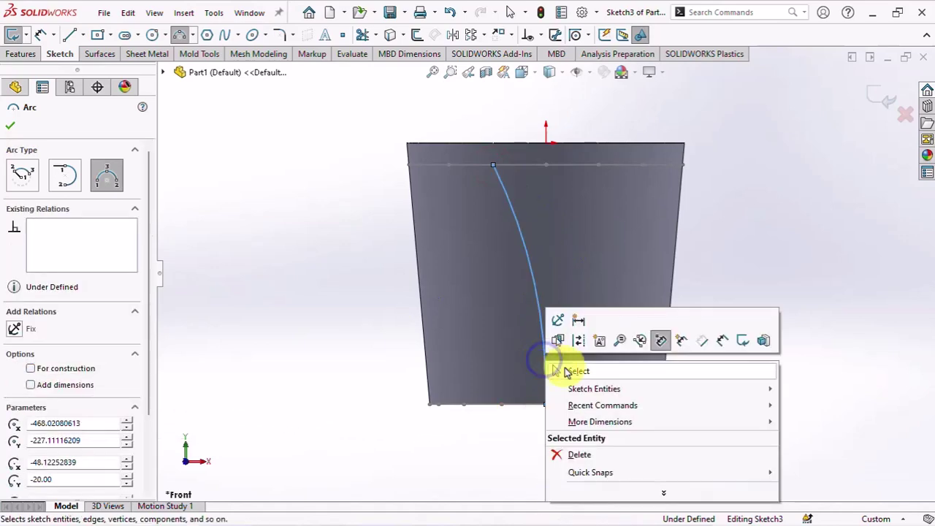
pyautogui.click(561, 371)
# Step: Add a vertical centerline, make the arc tangent to it, and exit the sketch
pyautogui.click(85, 37)
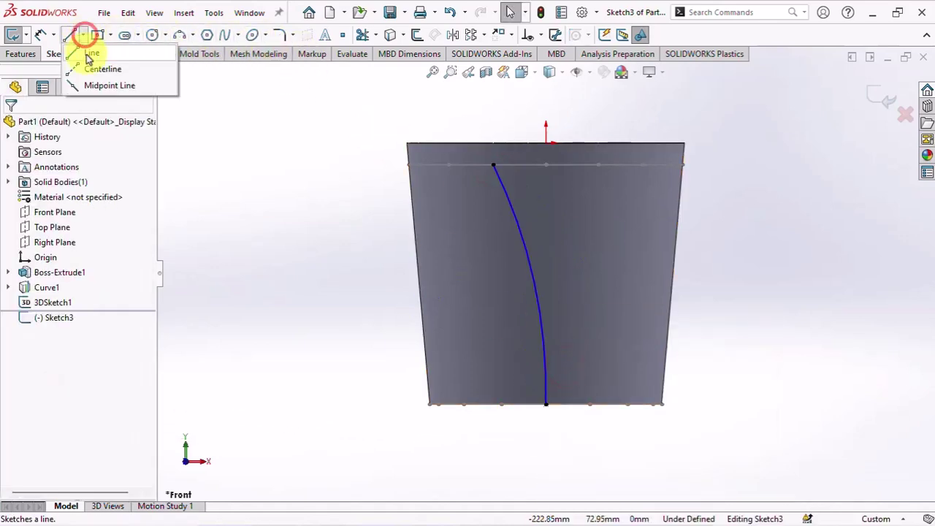
pyautogui.click(96, 67)
pyautogui.click(546, 404)
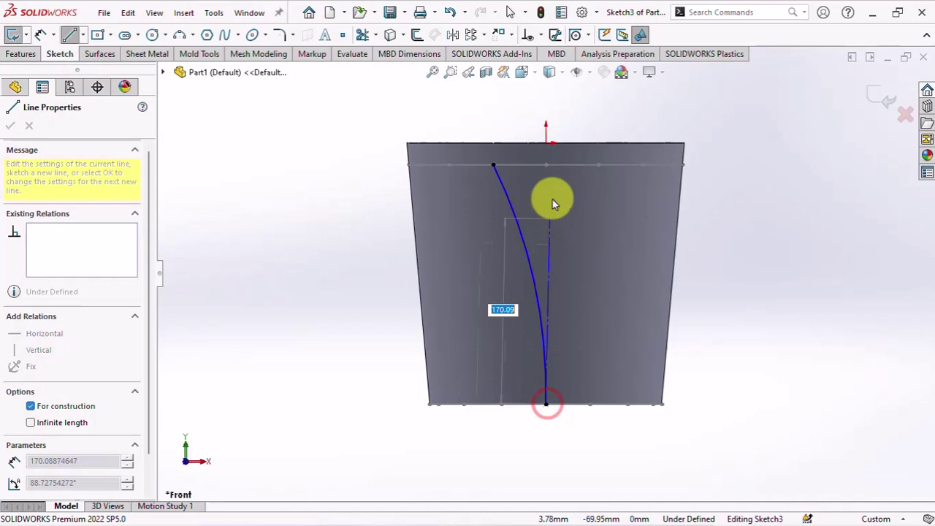
pyautogui.click(546, 145)
pyautogui.rightClick(546, 146)
pyautogui.click(574, 156)
pyautogui.click(512, 208)
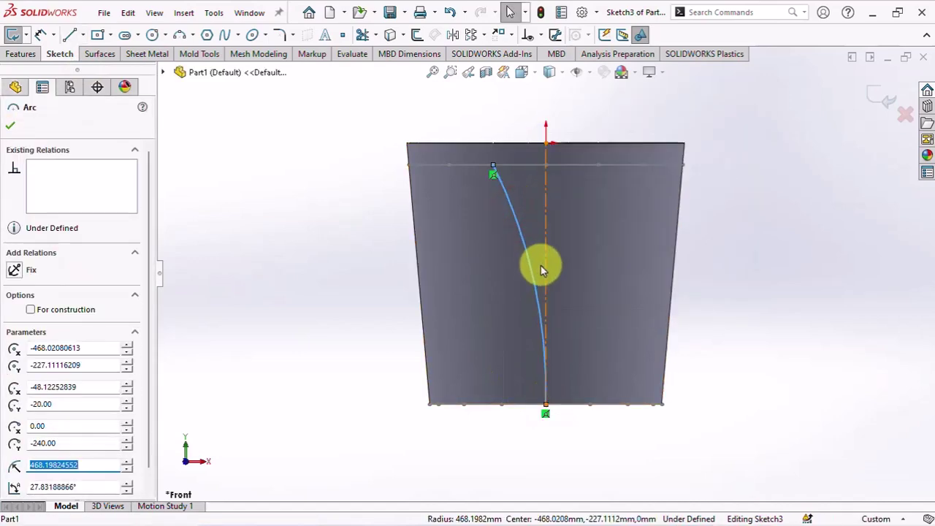
pyautogui.keyDown('ctrl'); pyautogui.click(545, 268); pyautogui.keyUp('ctrl')
pyautogui.click(581, 203)
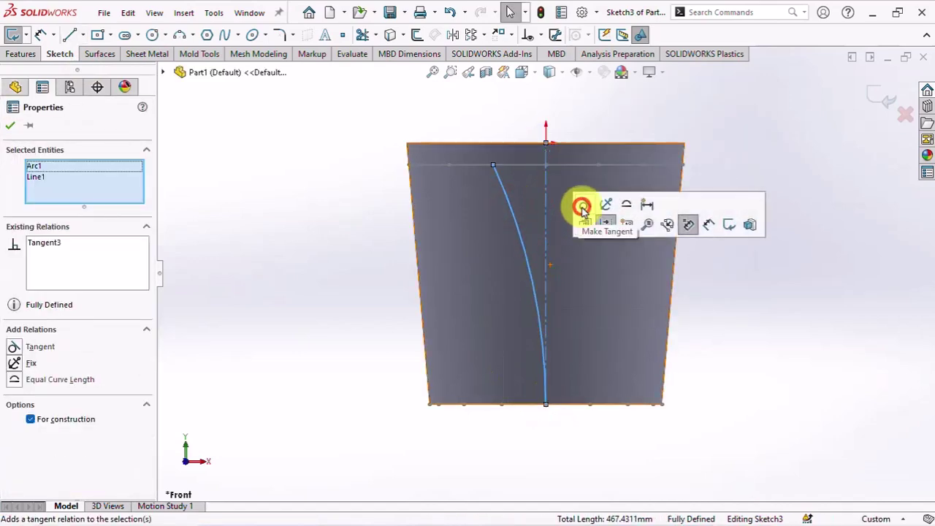
pyautogui.click(345, 258)
pyautogui.click(877, 97)
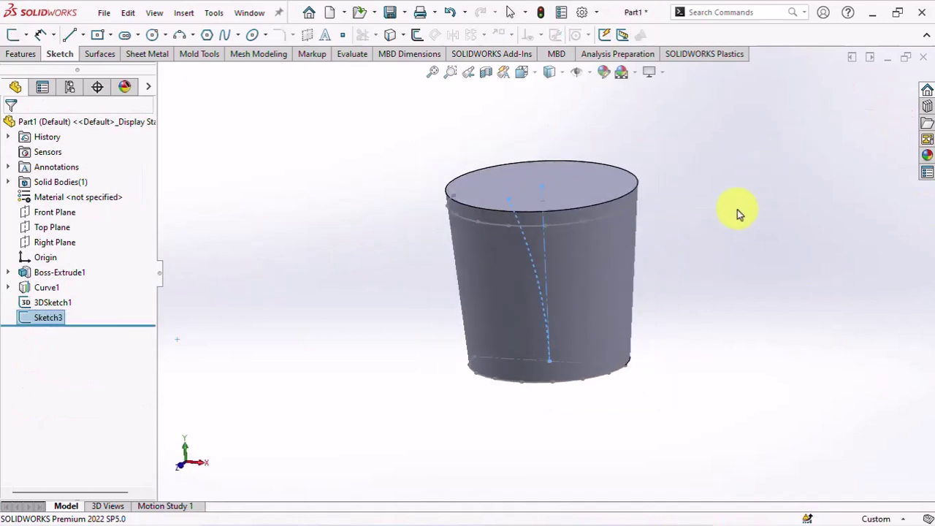
# Step: Project the arc sketch onto the tapered side face as Curve2
pyautogui.click(20, 54)
pyautogui.click(418, 35)
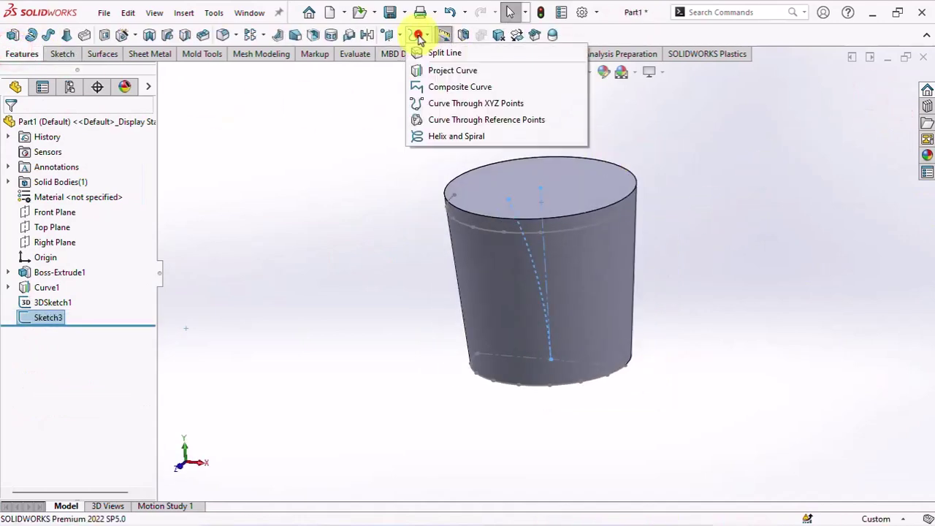
pyautogui.click(431, 69)
pyautogui.click(493, 257)
pyautogui.rightClick(389, 260)
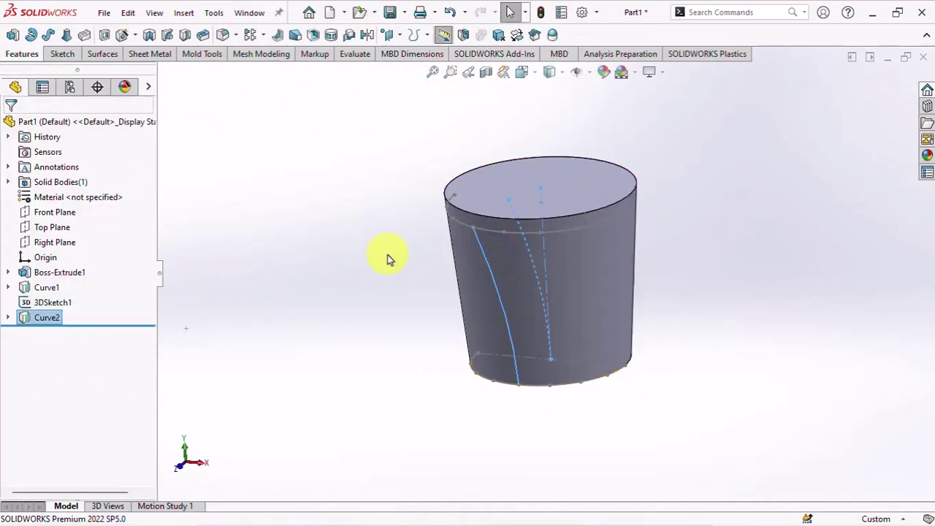
pyautogui.moveTo(386, 331); pyautogui.dragTo(382, 224, button='middle')
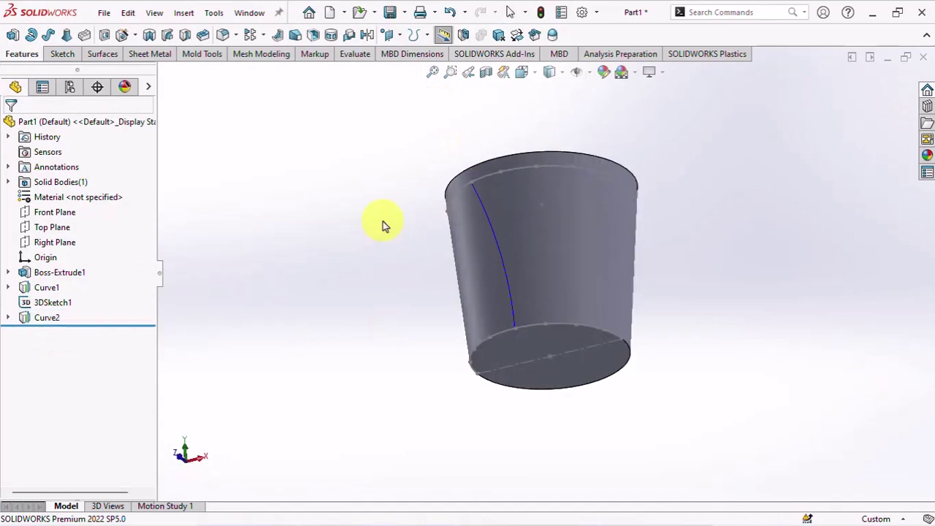
# Step: Start a sketch on the bottom face and convert the projected curve's edge into it
pyautogui.click(540, 353)
pyautogui.click(599, 305)
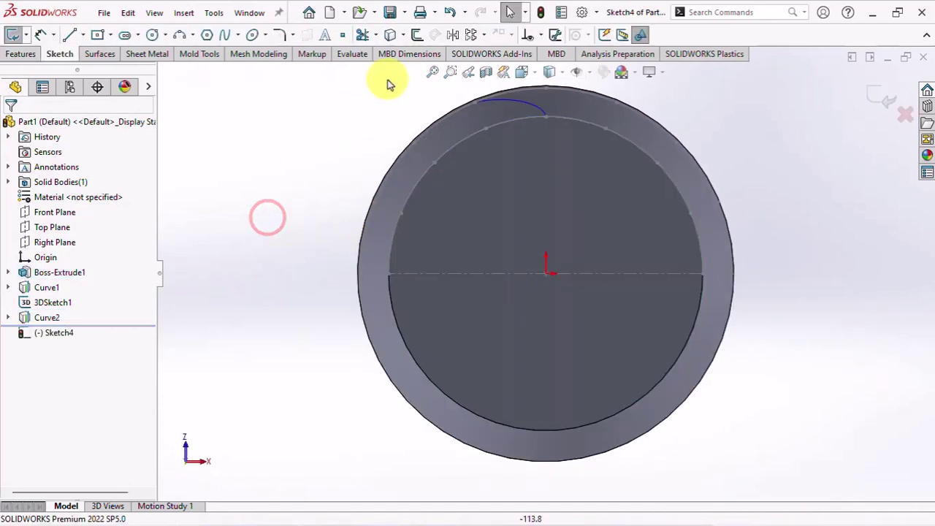
pyautogui.click(390, 34)
pyautogui.click(507, 103)
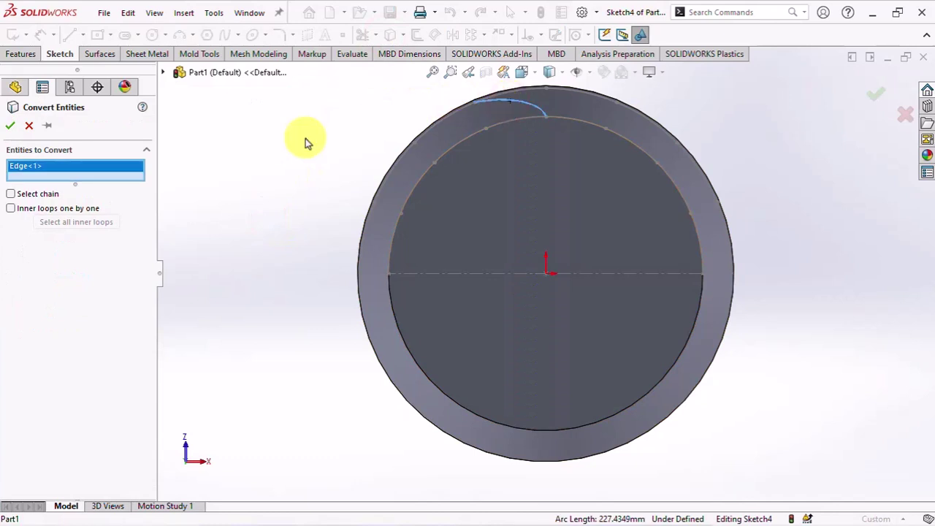
pyautogui.click(11, 126)
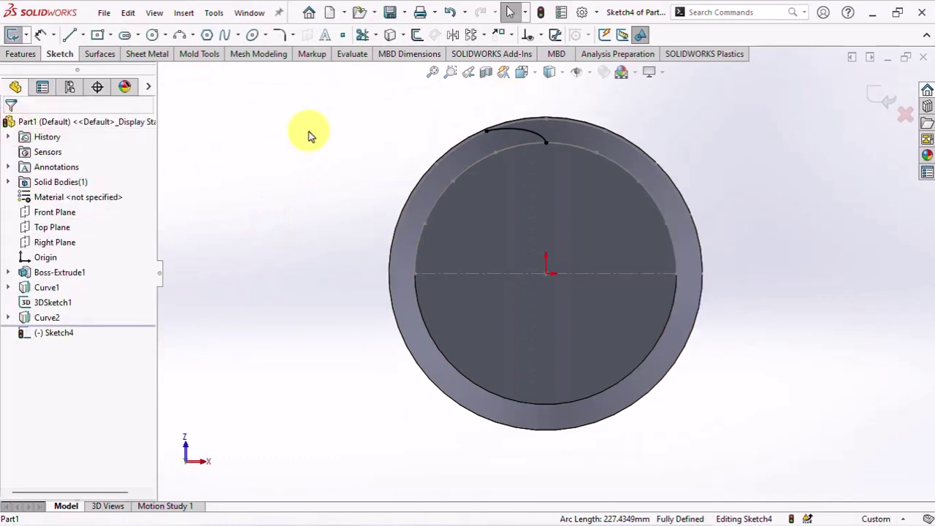
# Step: Circularly pattern the converted curve 22.5° about the origin, then exit Sketch4
pyautogui.click(482, 35)
pyautogui.click(482, 68)
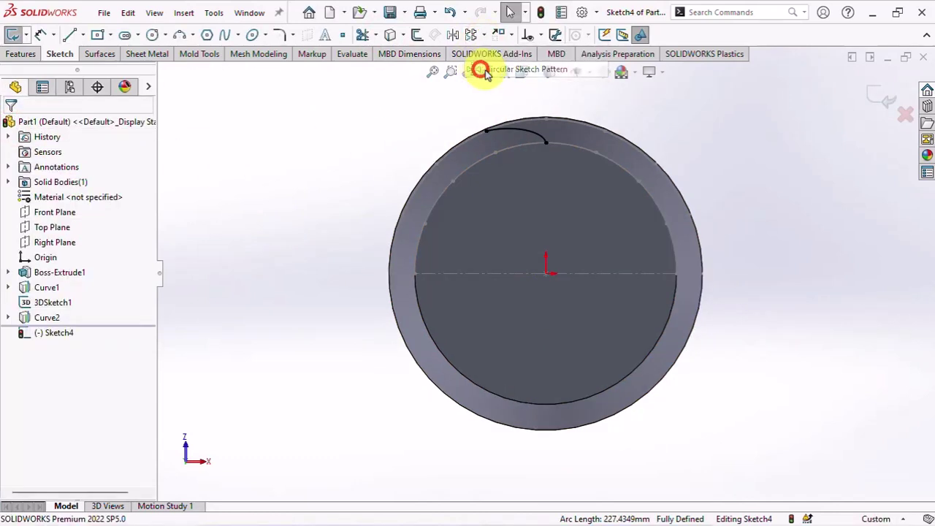
pyautogui.click(73, 169)
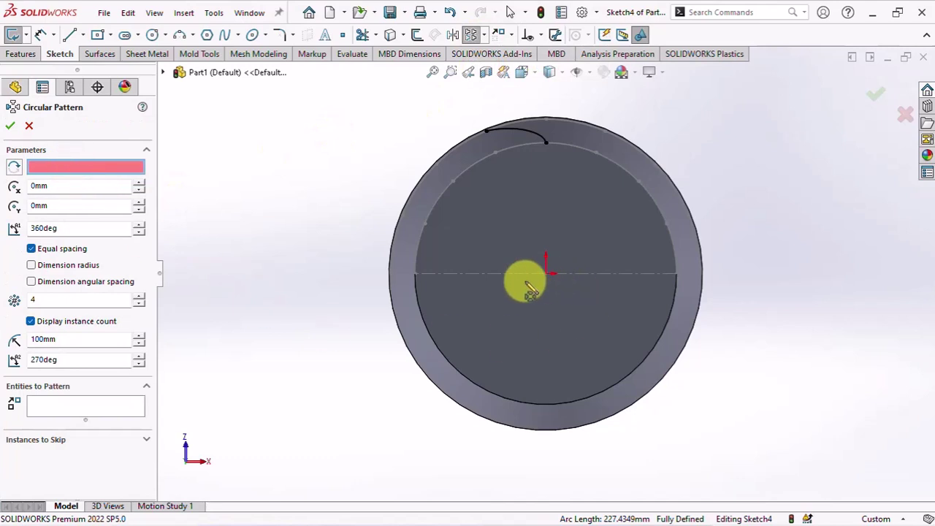
pyautogui.click(545, 276)
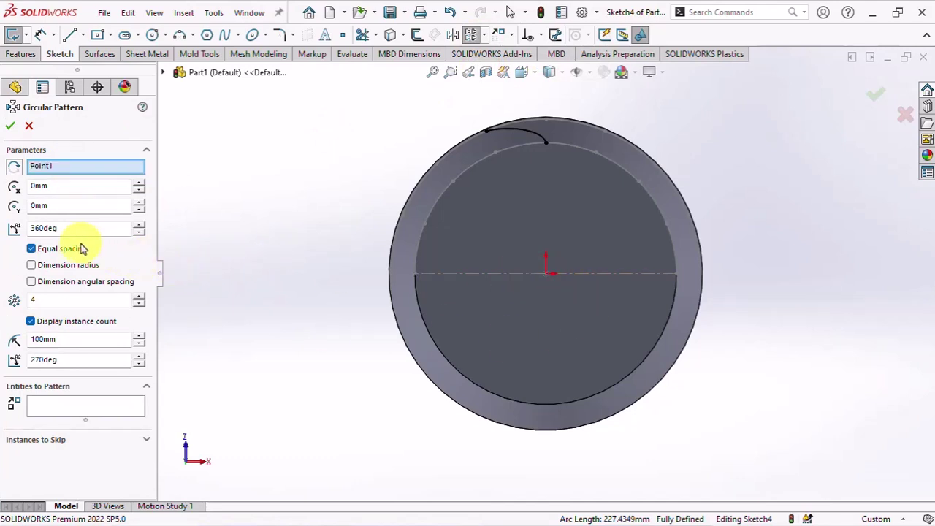
pyautogui.click(32, 250)
pyautogui.write('22.5')
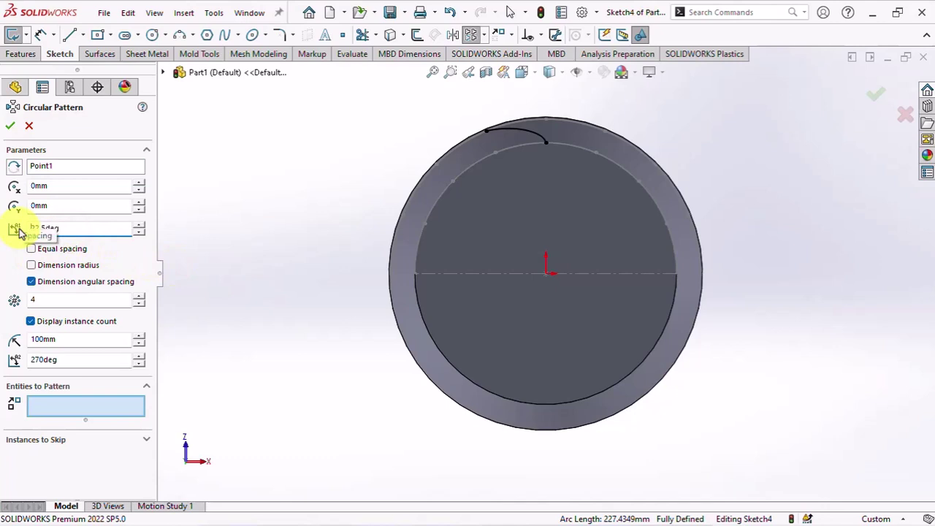
pyautogui.click(98, 410)
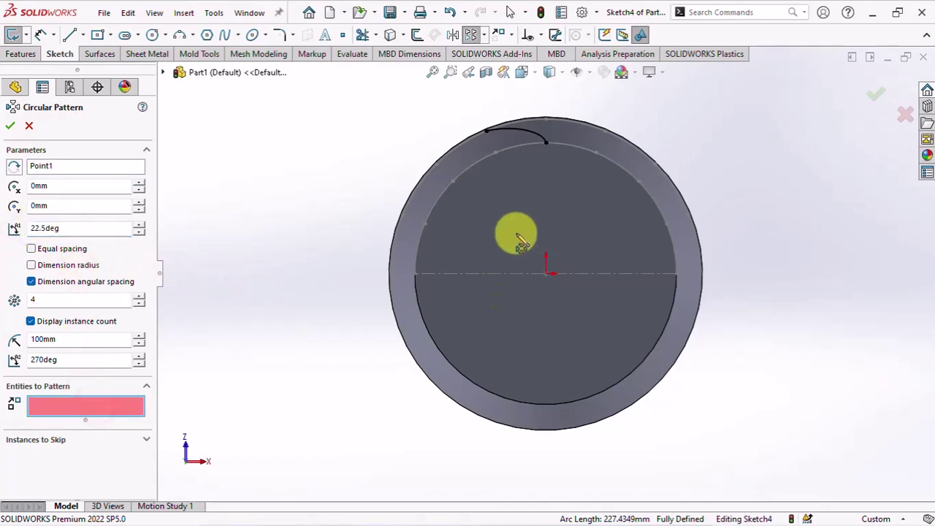
pyautogui.click(533, 133)
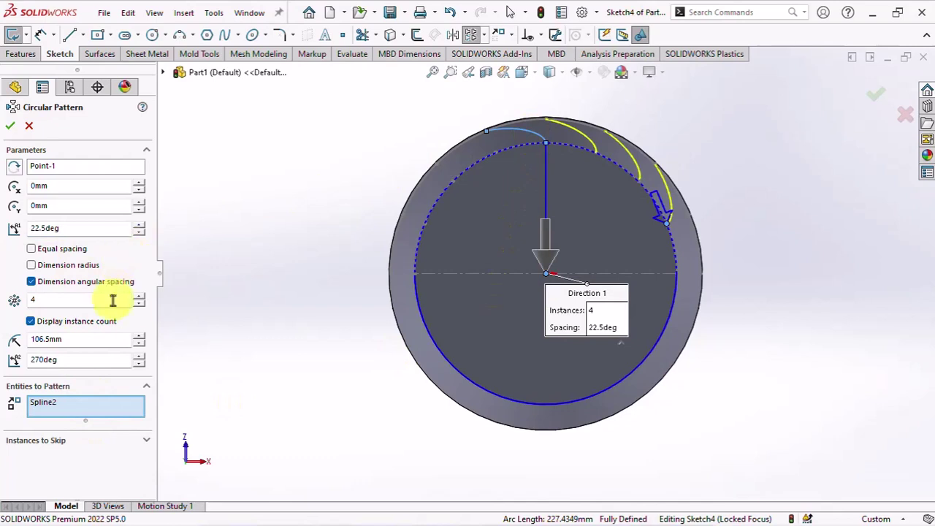
pyautogui.click(12, 129)
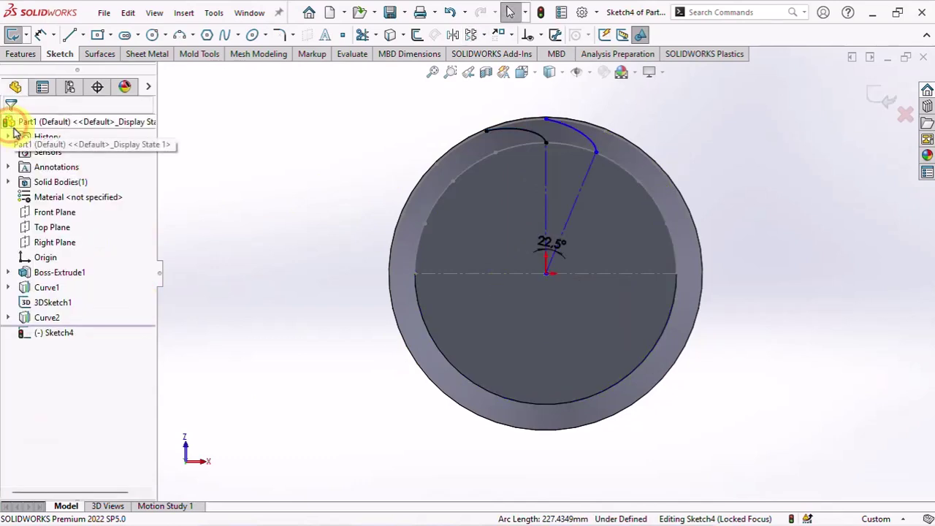
pyautogui.click(514, 133)
pyautogui.click(575, 90)
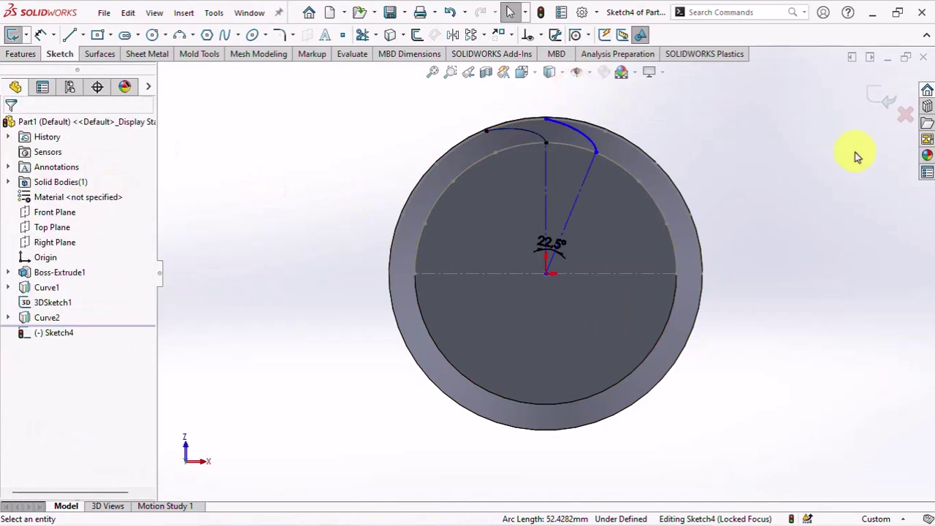
pyautogui.click(877, 102)
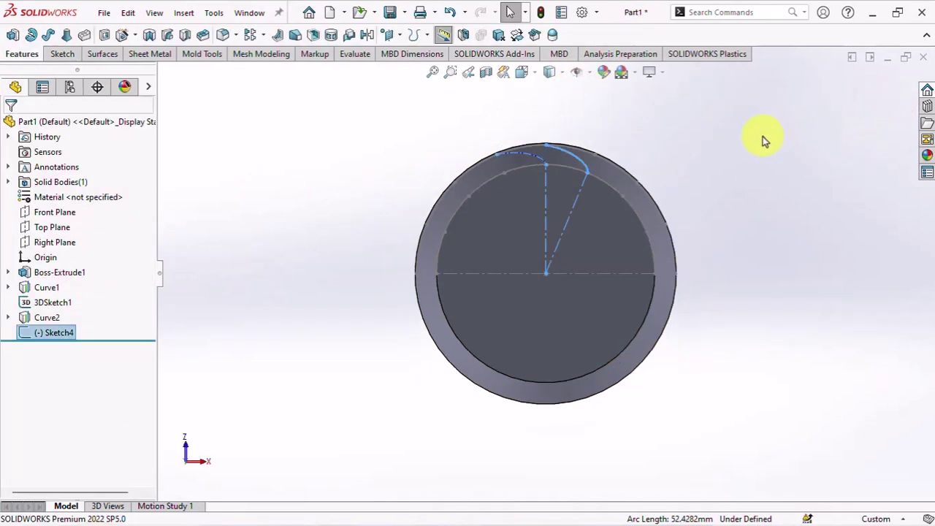
# Step: Project Sketch4 onto the cylinder's side face as Curve3
pyautogui.click(414, 35)
pyautogui.click(438, 65)
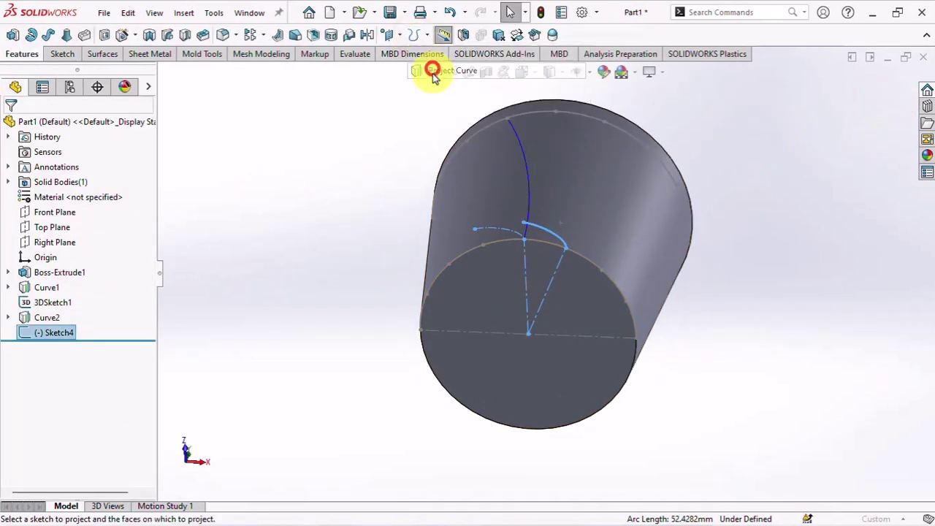
pyautogui.click(591, 171)
pyautogui.click(870, 100)
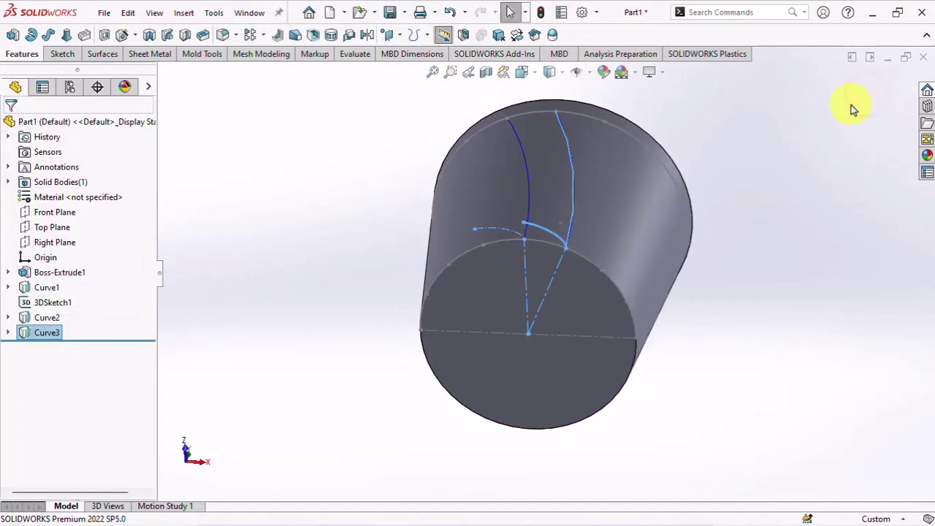
# Step: Sketch on the end face, offsetting the top arc edge 5 mm inward
pyautogui.click(600, 325)
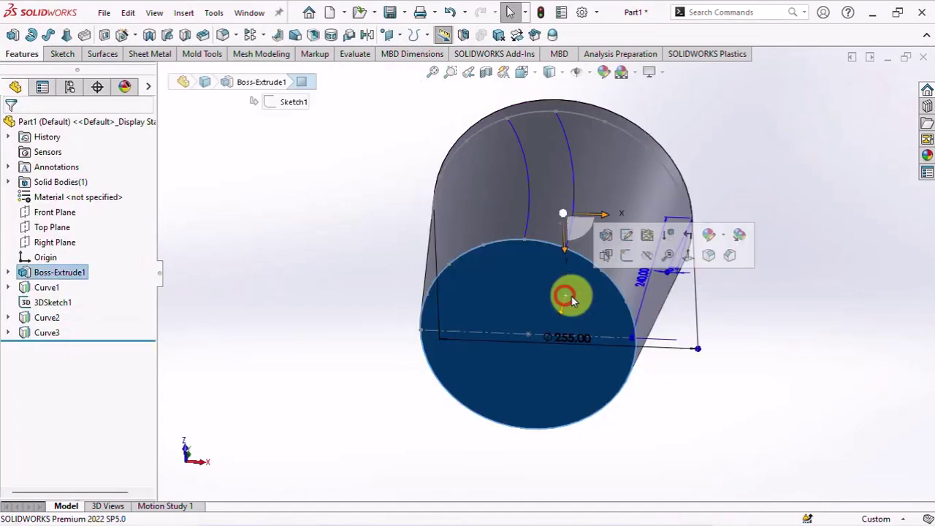
pyautogui.click(612, 243)
pyautogui.click(282, 149)
pyautogui.click(417, 35)
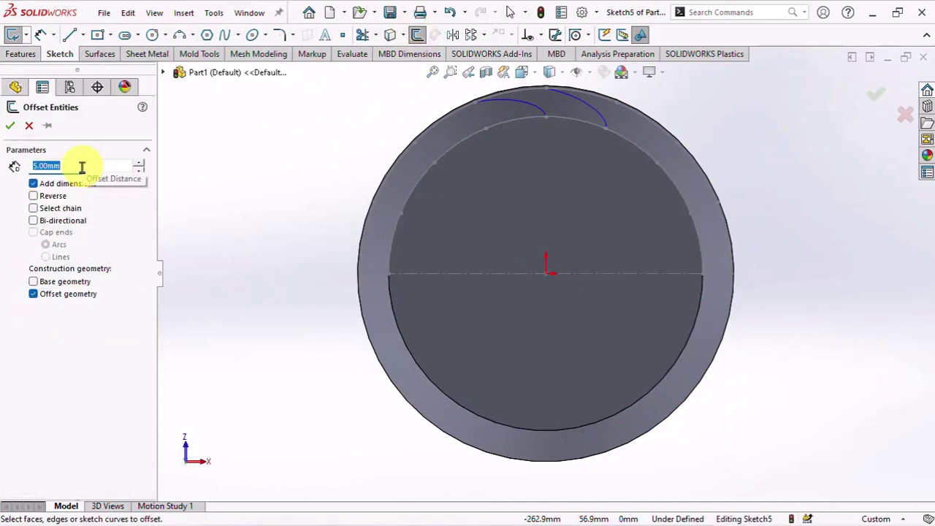
pyautogui.click(594, 131)
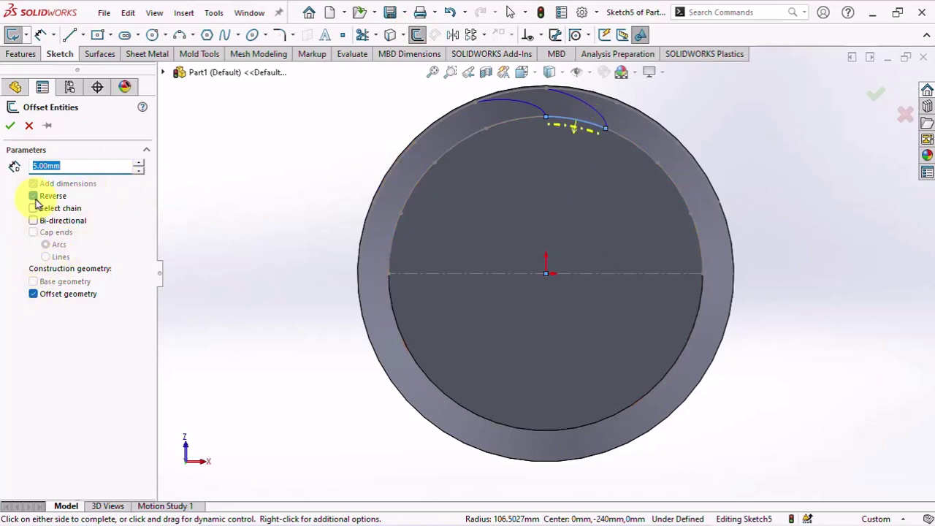
pyautogui.click(11, 126)
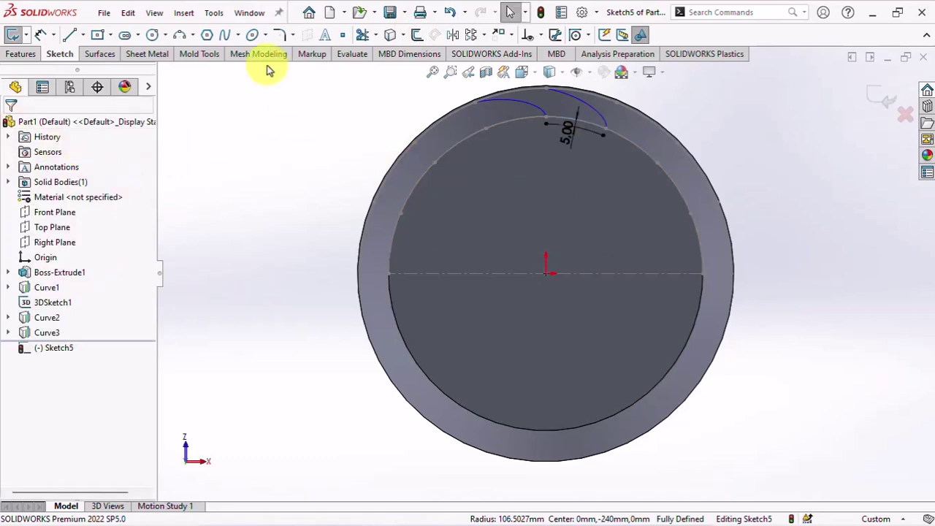
# Step: Draw a three-point arc from the curve end to the offset arc's end and dimension it R100
pyautogui.click(179, 35)
pyautogui.scroll(4, 626, 163)
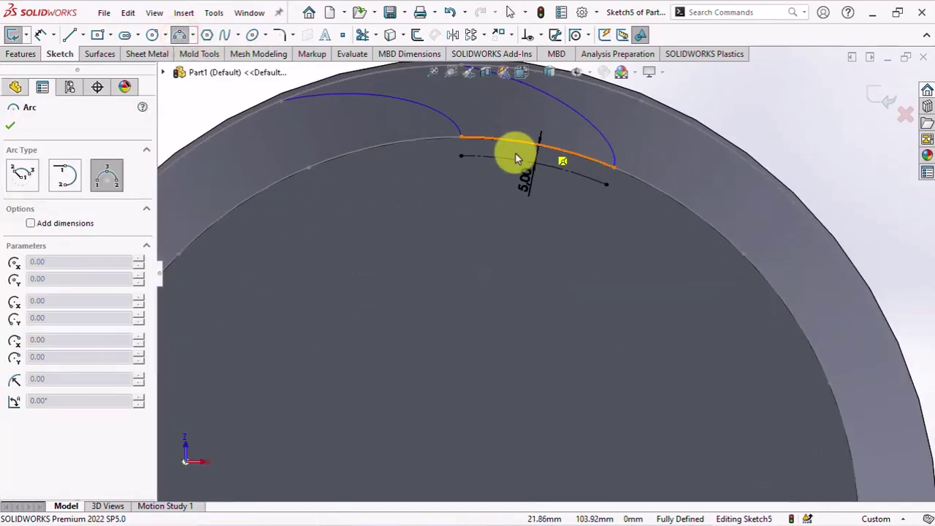
pyautogui.click(463, 136)
pyautogui.click(607, 184)
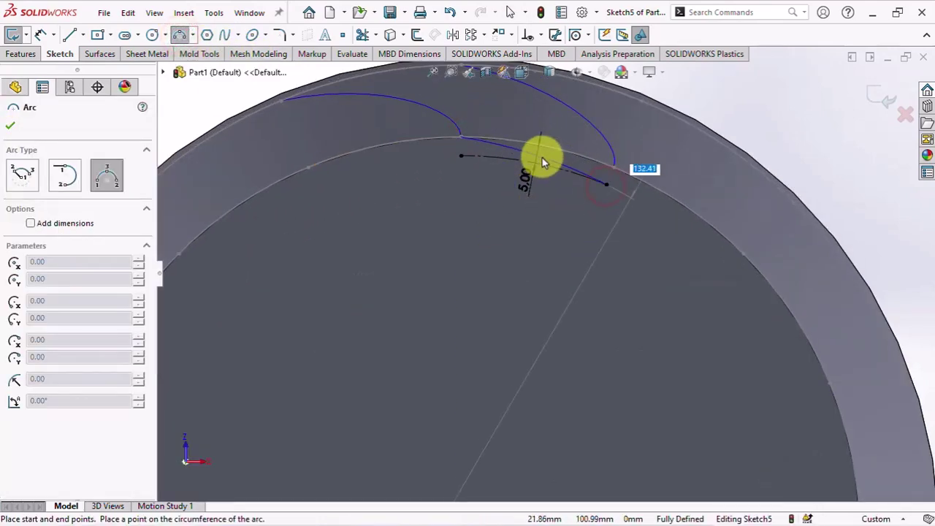
pyautogui.click(543, 160)
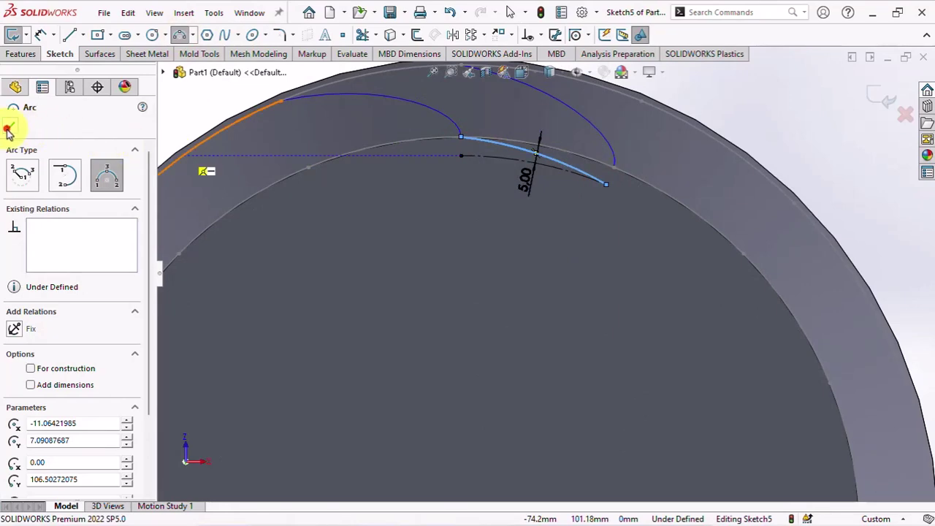
pyautogui.click(11, 126)
pyautogui.click(42, 36)
pyautogui.click(568, 165)
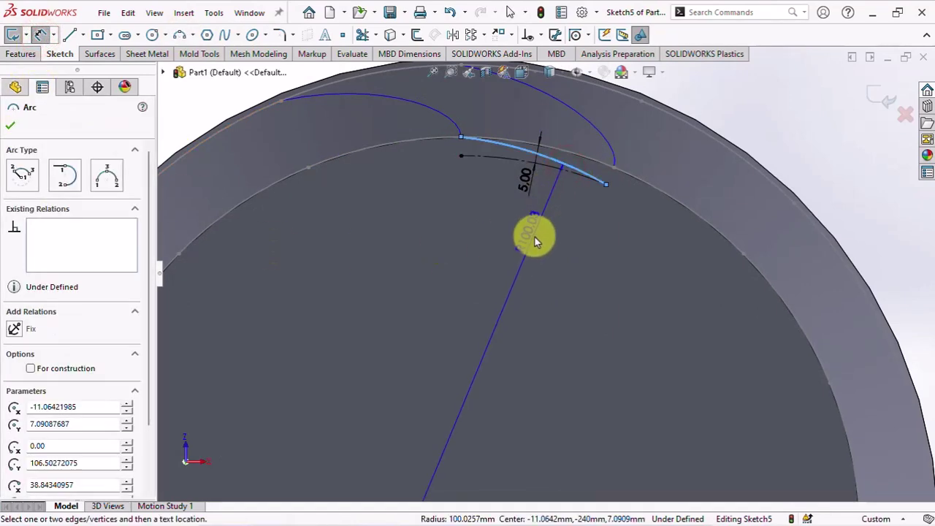
pyautogui.click(538, 245)
pyautogui.write('100')
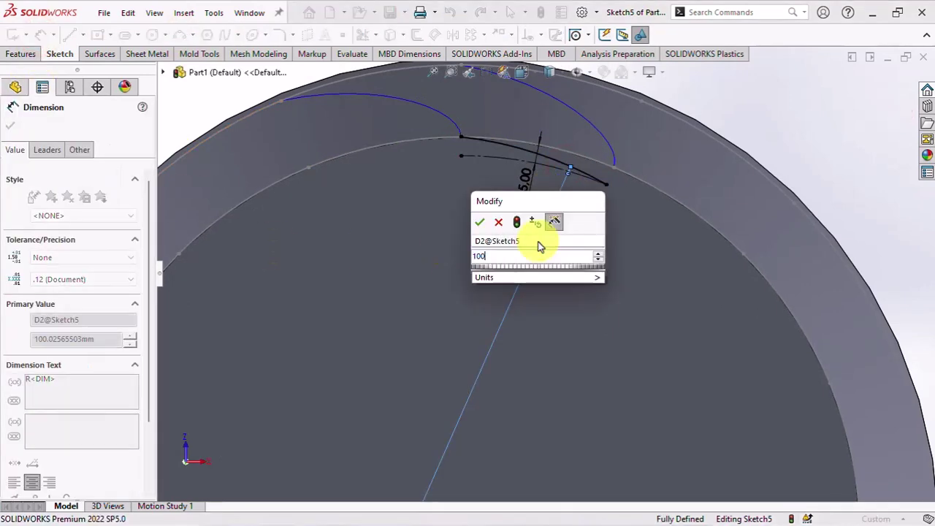
pyautogui.click(479, 225)
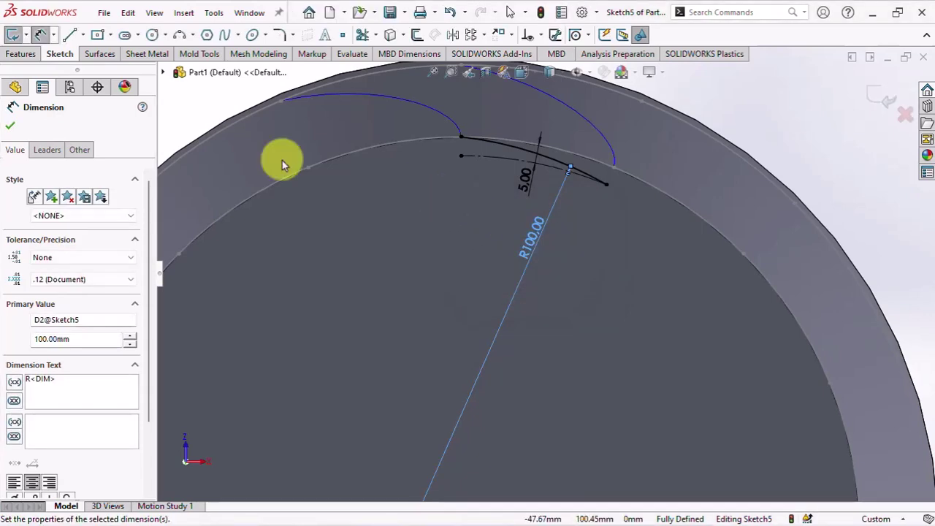
pyautogui.click(70, 34)
# Step: Add a line from the arc endpoint to close the profile and exit the sketch
pyautogui.click(614, 165)
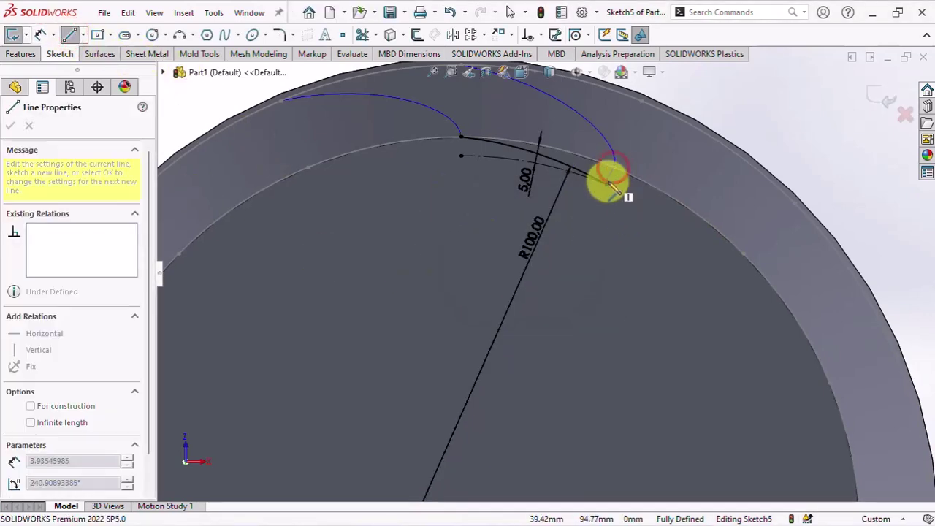
pyautogui.rightClick(606, 184)
pyautogui.click(628, 194)
pyautogui.scroll(3, 626, 193)
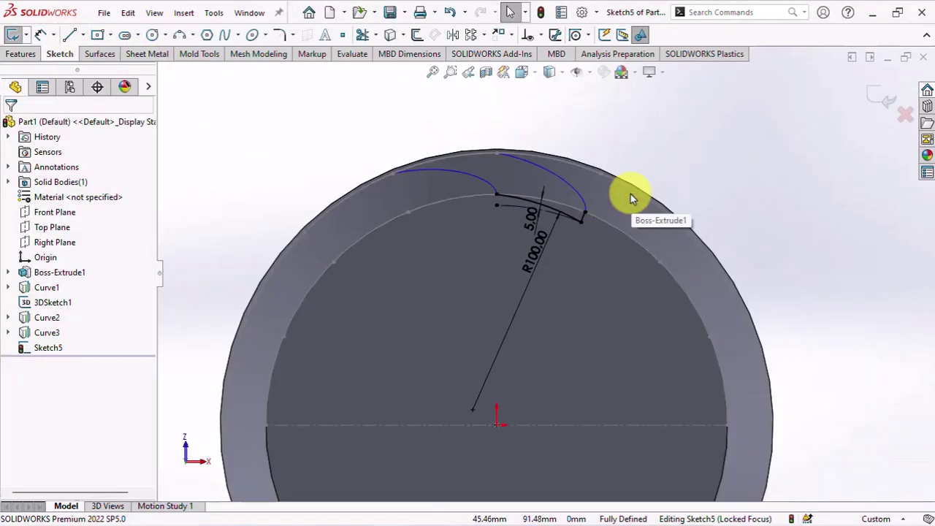
pyautogui.moveTo(634, 212); pyautogui.dragTo(626, 260, button='middle')
pyautogui.click(879, 96)
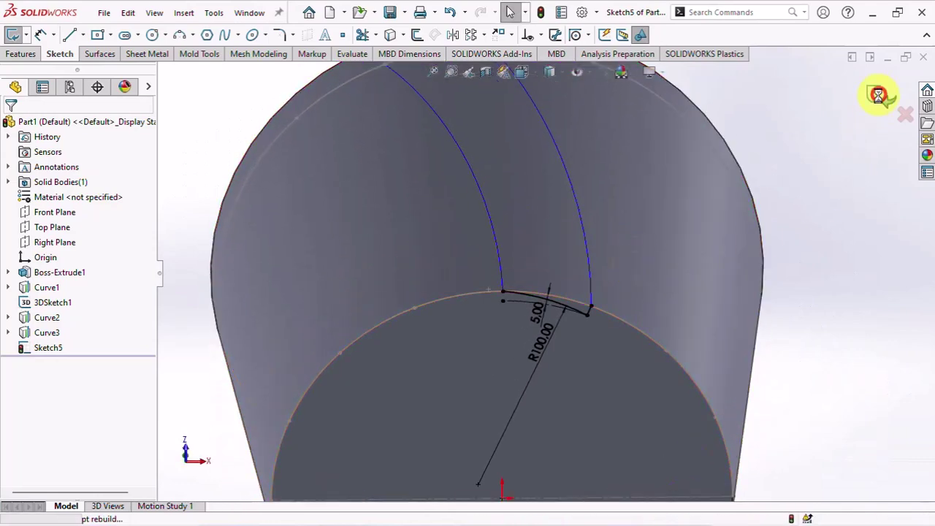
pyautogui.scroll(3, 768, 163)
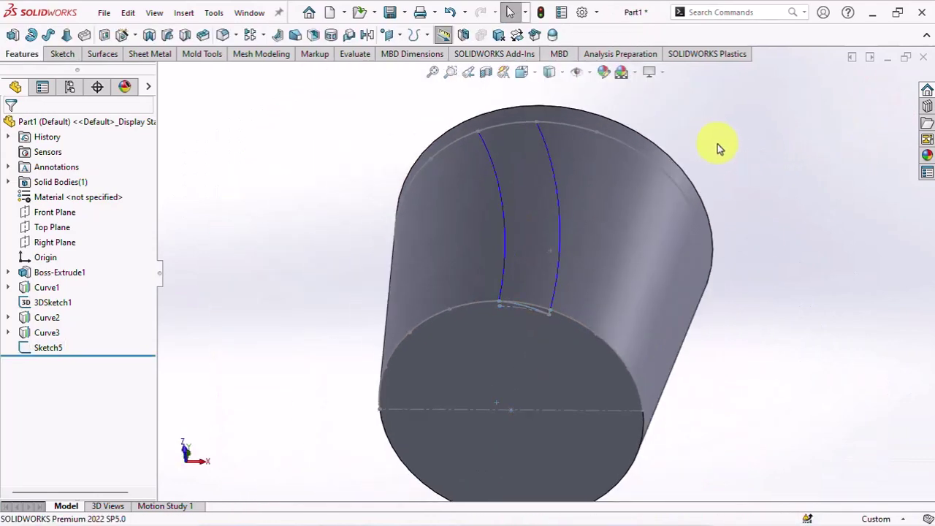
pyautogui.click(103, 54)
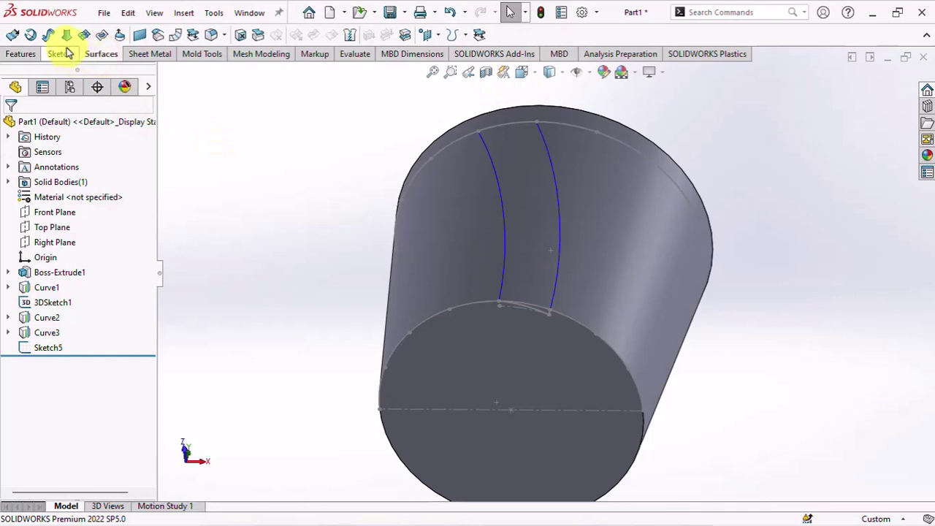
# Step: Start a swept surface with the short sketch edge, picked via SelectionManager, as the profile
pyautogui.click(46, 35)
pyautogui.rightClick(225, 206)
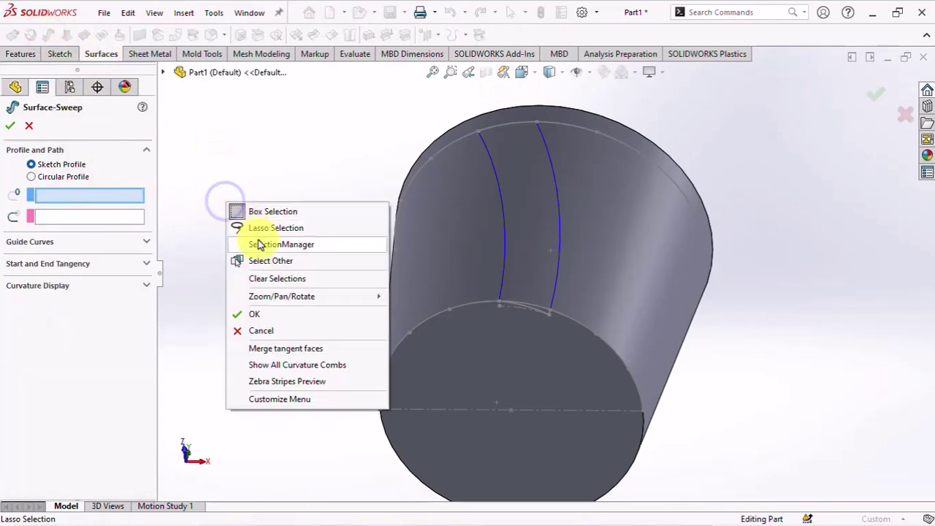
pyautogui.click(259, 242)
pyautogui.scroll(-3, 540, 307)
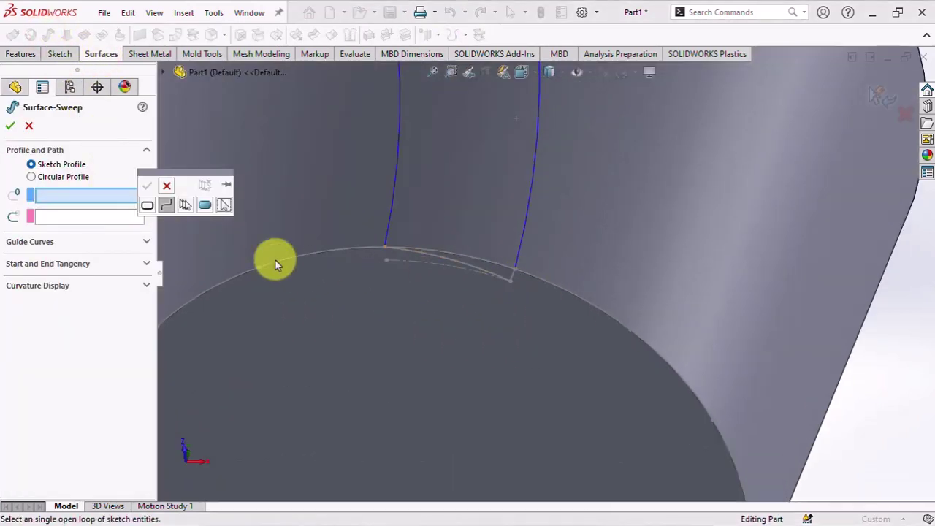
pyautogui.click(511, 274)
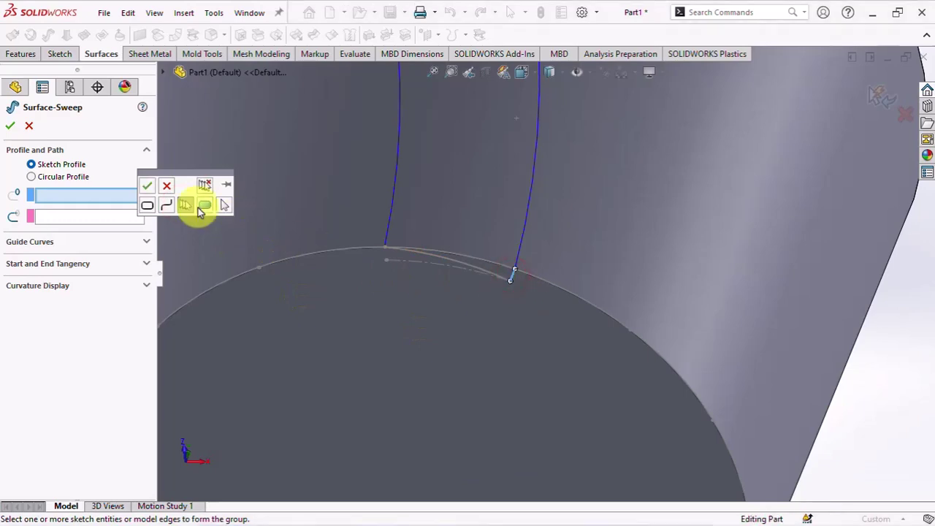
pyautogui.click(145, 188)
# Step: Sweep the profile along Curve3 with Keep Normal Constant orientation to create Surface-Sweep1
pyautogui.moveTo(247, 202)
pyautogui.mouseDown(button='middle')
pyautogui.moveTo(394, 225)
pyautogui.moveTo(382, 222)
pyautogui.mouseUp(button='middle')
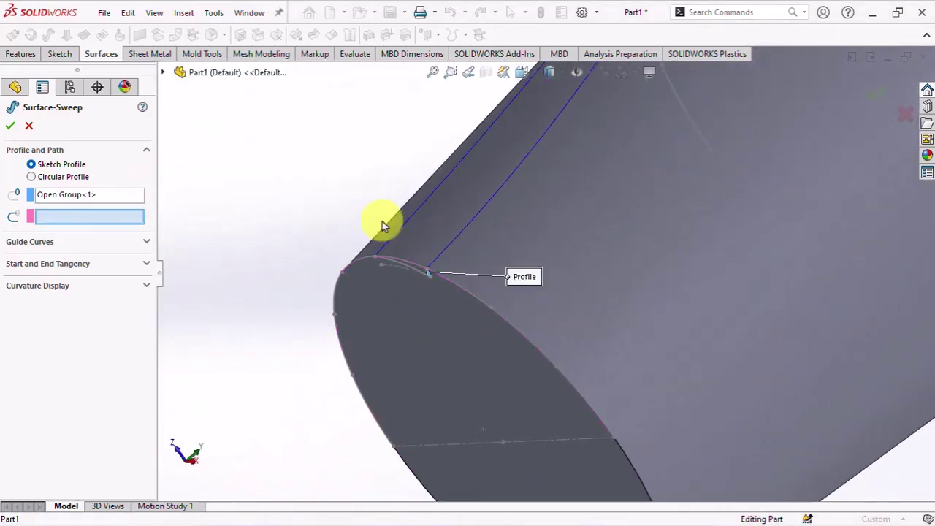
pyautogui.click(453, 245)
pyautogui.scroll(3, 595, 209)
pyautogui.moveTo(595, 208)
pyautogui.mouseDown(button='middle')
pyautogui.moveTo(597, 174)
pyautogui.moveTo(636, 184)
pyautogui.moveTo(614, 194)
pyautogui.mouseUp(button='middle')
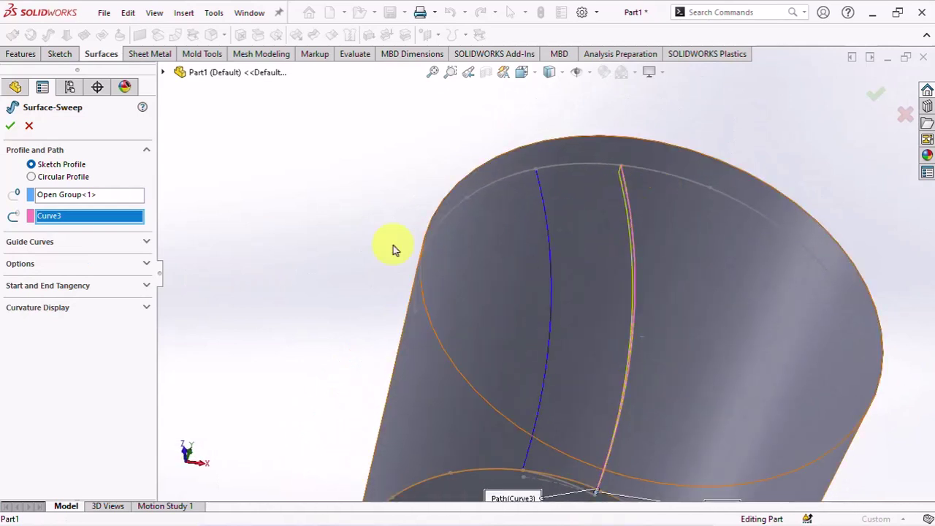
pyautogui.click(78, 265)
pyautogui.click(82, 292)
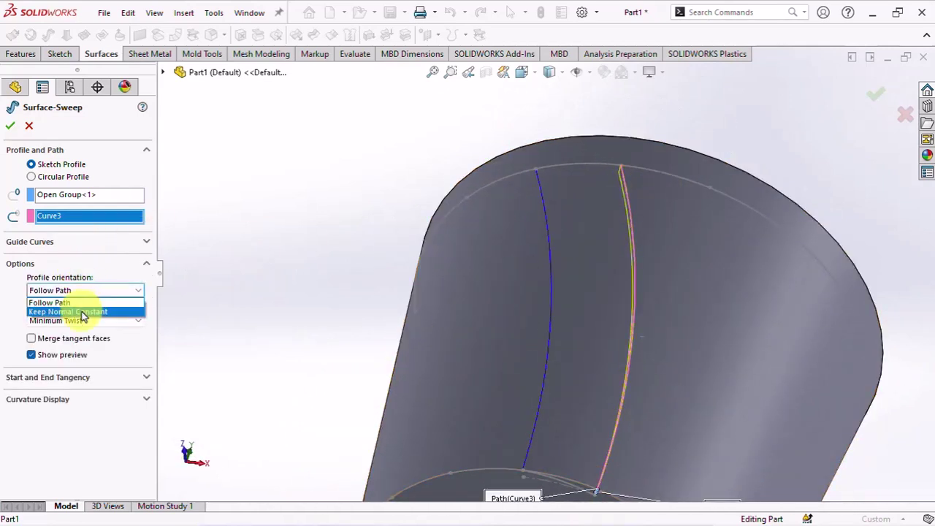
pyautogui.click(82, 312)
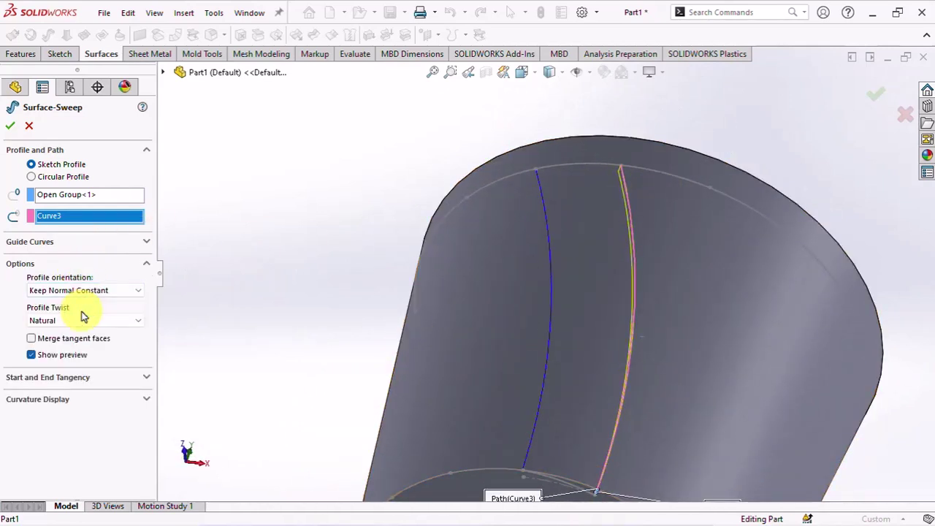
pyautogui.click(10, 124)
# Step: Hide the solid cylinder body and select the Right Plane
pyautogui.click(701, 242)
pyautogui.click(763, 205)
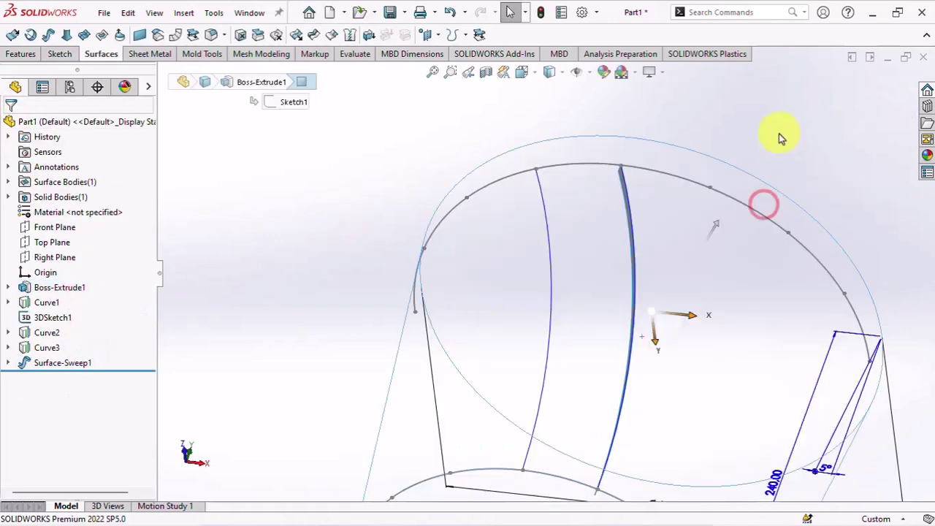
pyautogui.moveTo(681, 161)
pyautogui.mouseDown(button='middle')
pyautogui.moveTo(635, 236)
pyautogui.moveTo(417, 150)
pyautogui.moveTo(316, 205)
pyautogui.mouseUp(button='middle')
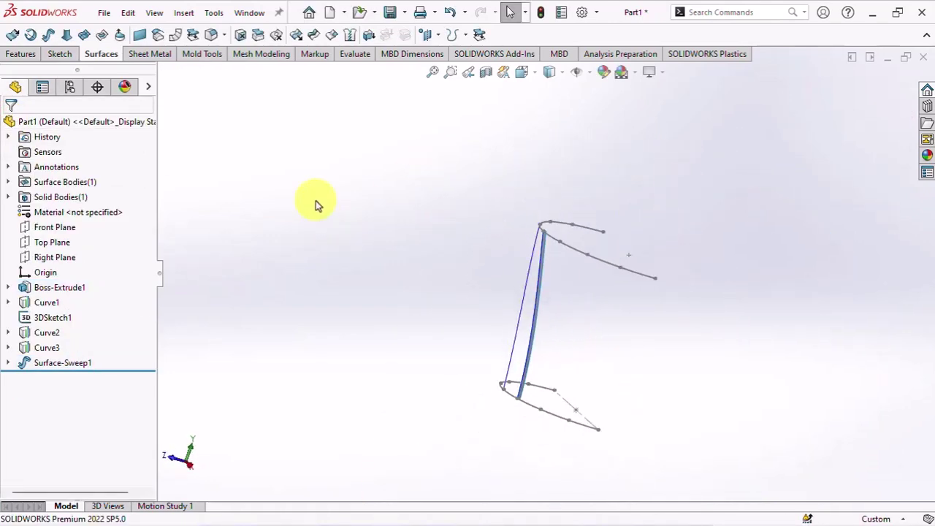
pyautogui.click(46, 258)
# Step: Draw a spline on the Right Plane from the top line's endpoint to the bottom line's endpoint
pyautogui.moveTo(385, 285); pyautogui.dragTo(347, 301, button='middle')
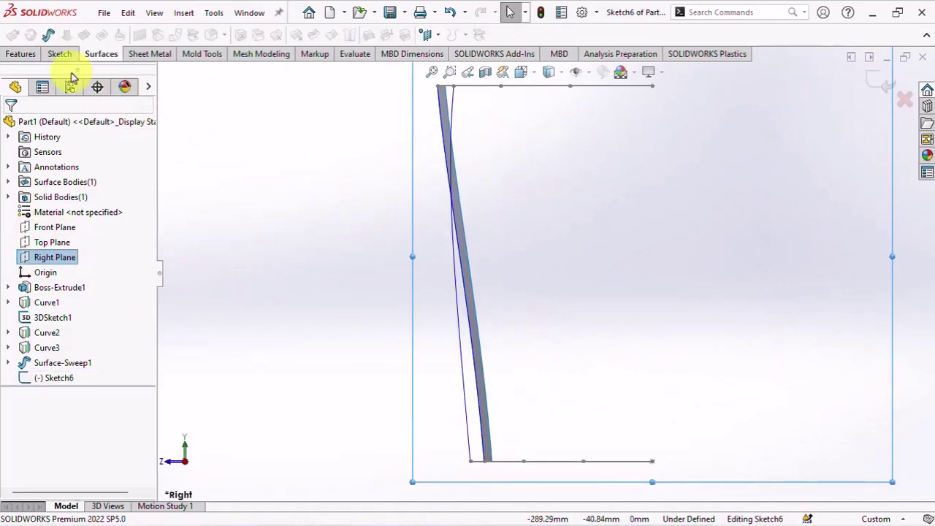
pyautogui.click(58, 54)
pyautogui.click(225, 35)
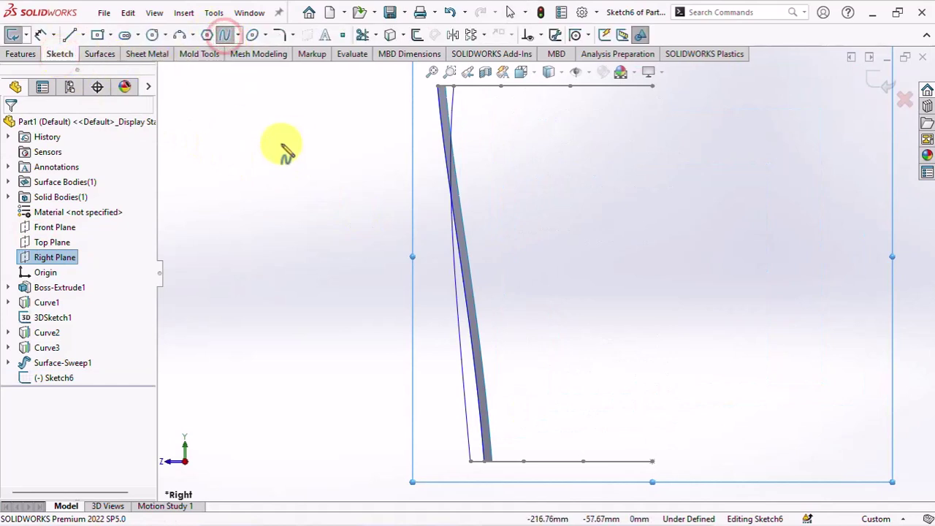
pyautogui.click(440, 95)
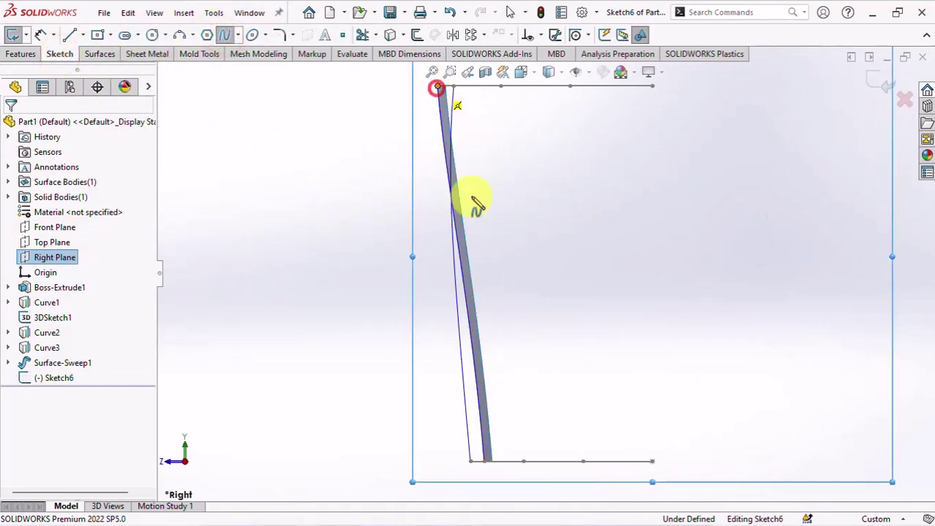
pyautogui.scroll(-3, 496, 442)
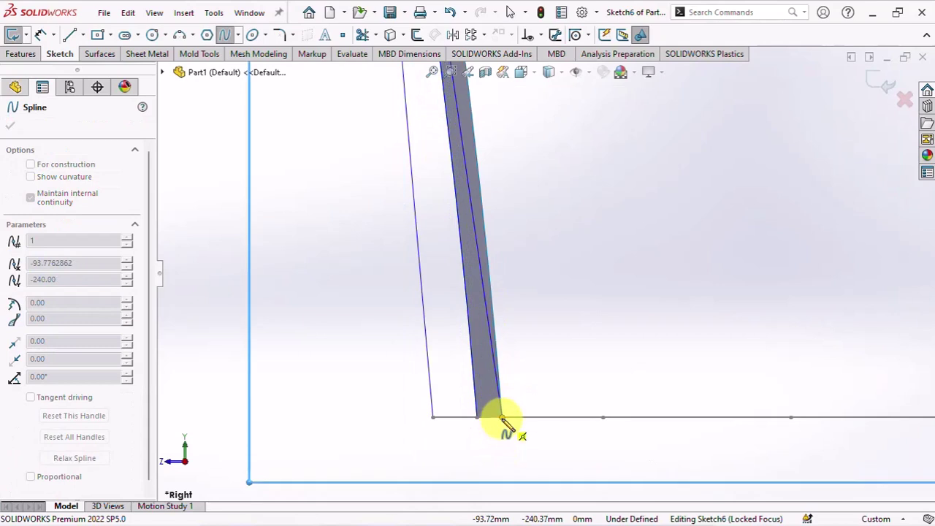
pyautogui.click(502, 418)
pyautogui.rightClick(509, 413)
pyautogui.click(525, 416)
pyautogui.scroll(3, 524, 418)
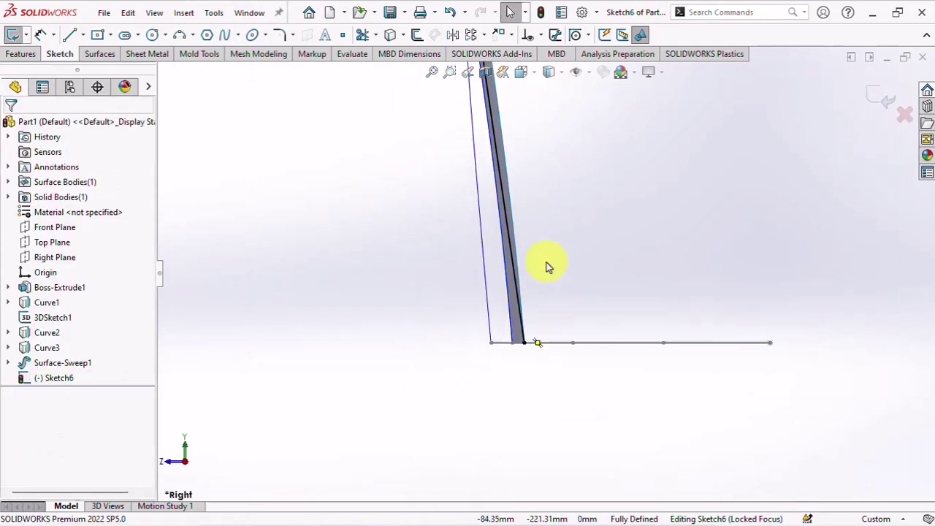
# Step: Inspect the spline's first and second points, then view the fully defined 222.31 mm spline in 3D
pyautogui.click(505, 234)
pyautogui.scroll(1, 533, 111)
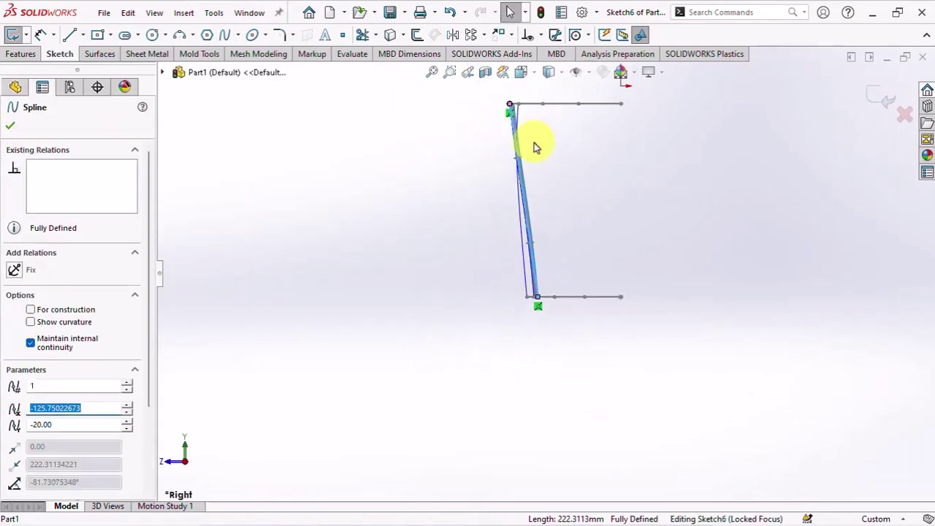
pyautogui.scroll(-2, 536, 146)
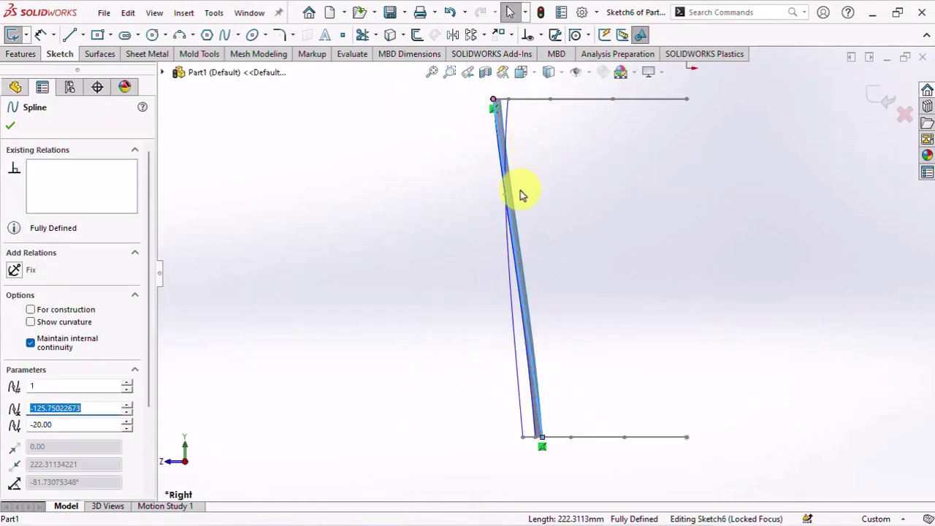
pyautogui.click(522, 302)
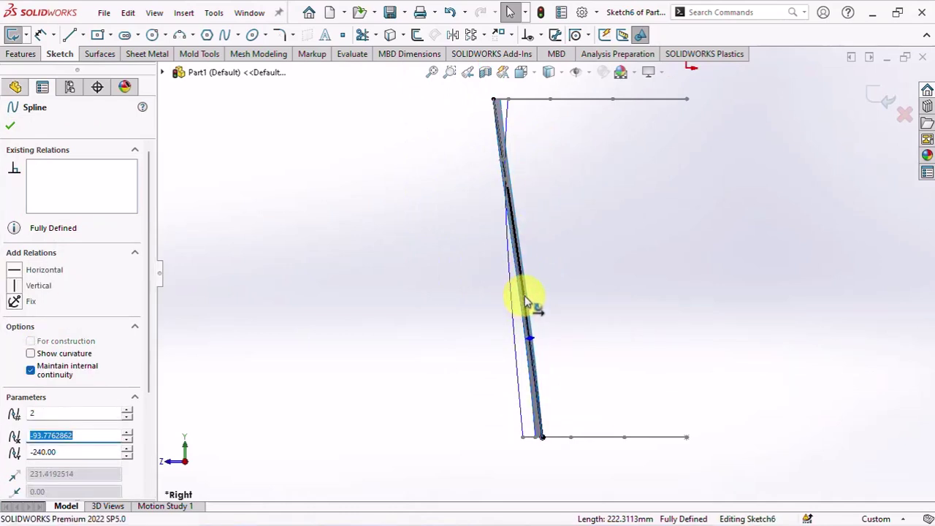
pyautogui.scroll(-2, 512, 193)
pyautogui.scroll(1, 512, 201)
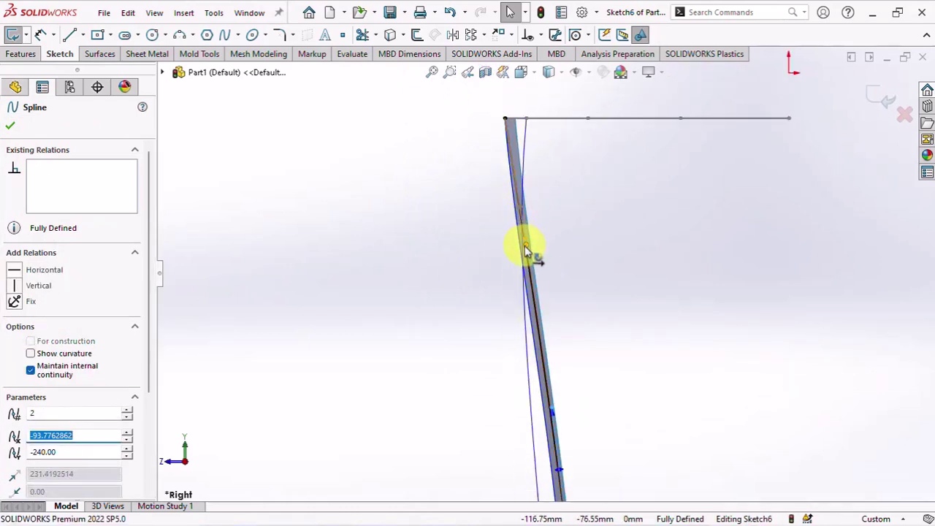
pyautogui.click(526, 248)
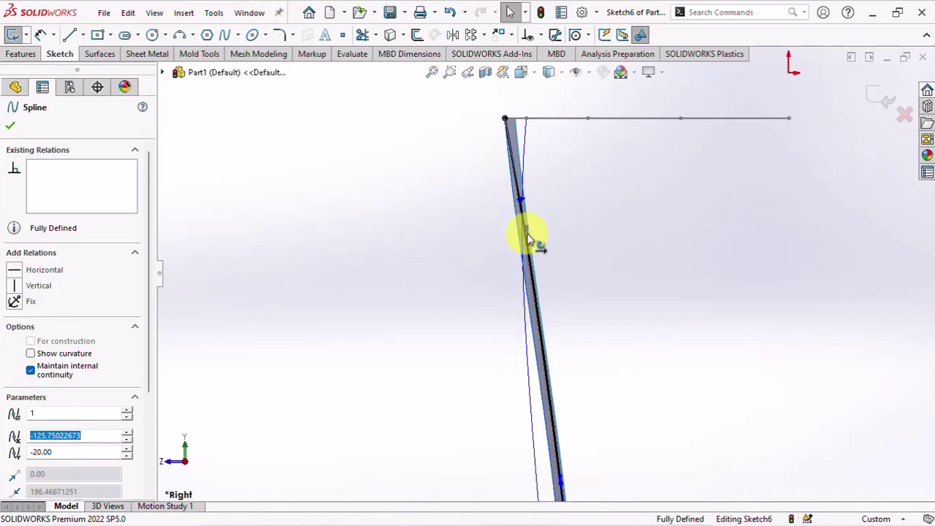
pyautogui.click(553, 262)
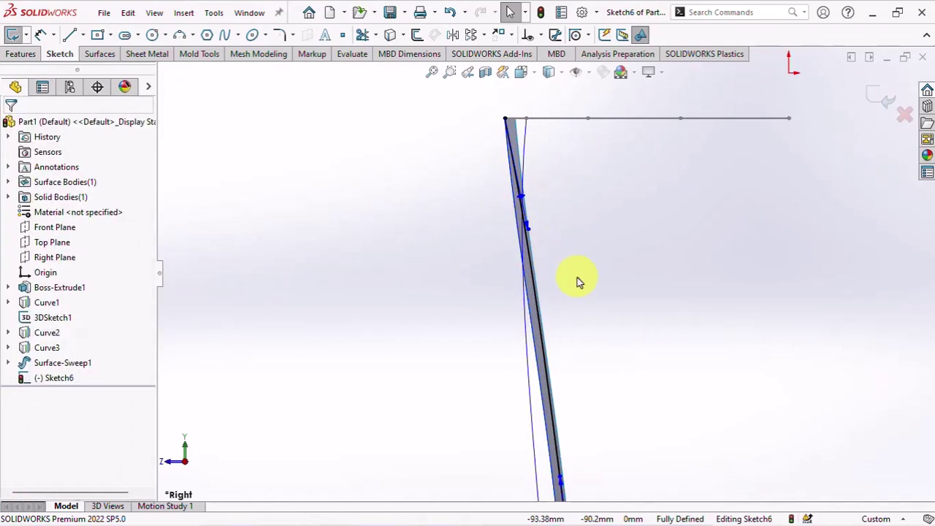
pyautogui.scroll(2, 577, 281)
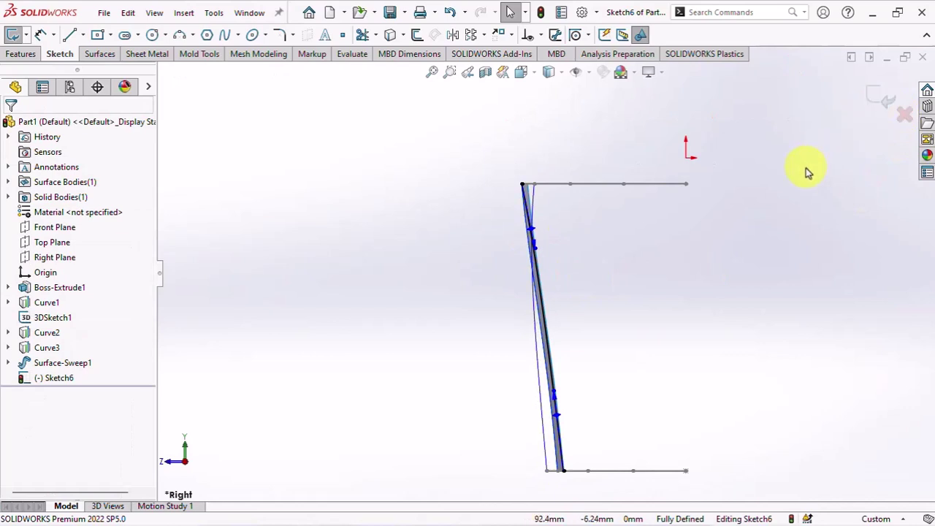
pyautogui.moveTo(808, 171); pyautogui.dragTo(840, 226, button='middle')
# Step: Trim Surface-Sweep1 with the Sketch6 spline, keeping the narrow strip, to create Surface-Trim1
pyautogui.click(100, 53)
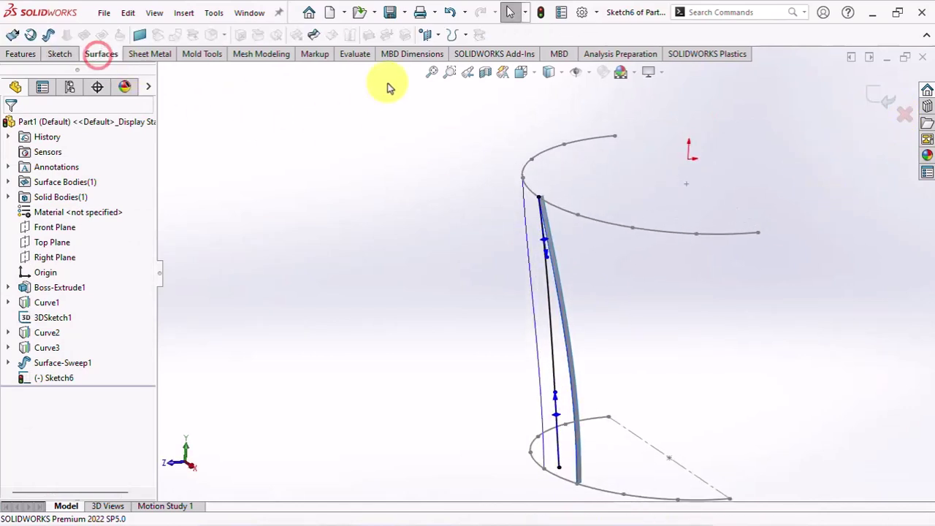
pyautogui.click(313, 34)
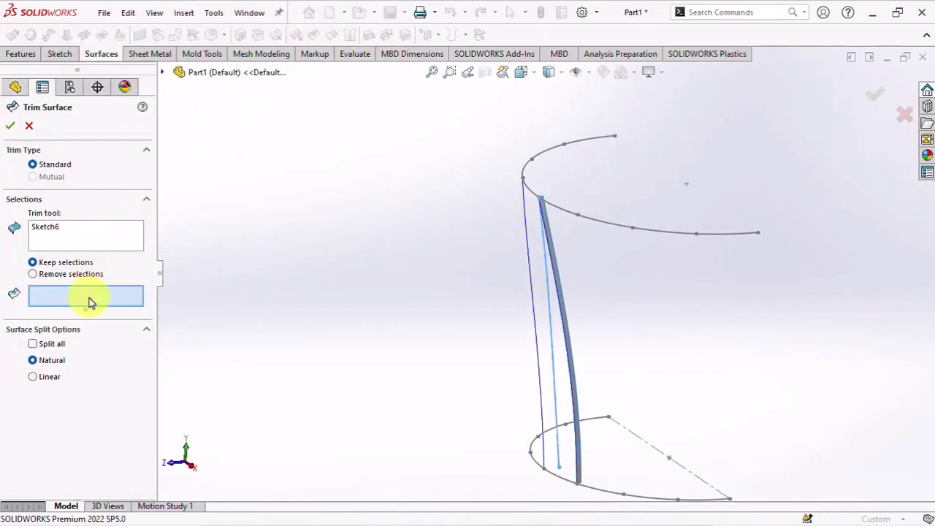
pyautogui.scroll(-5, 585, 491)
pyautogui.click(561, 375)
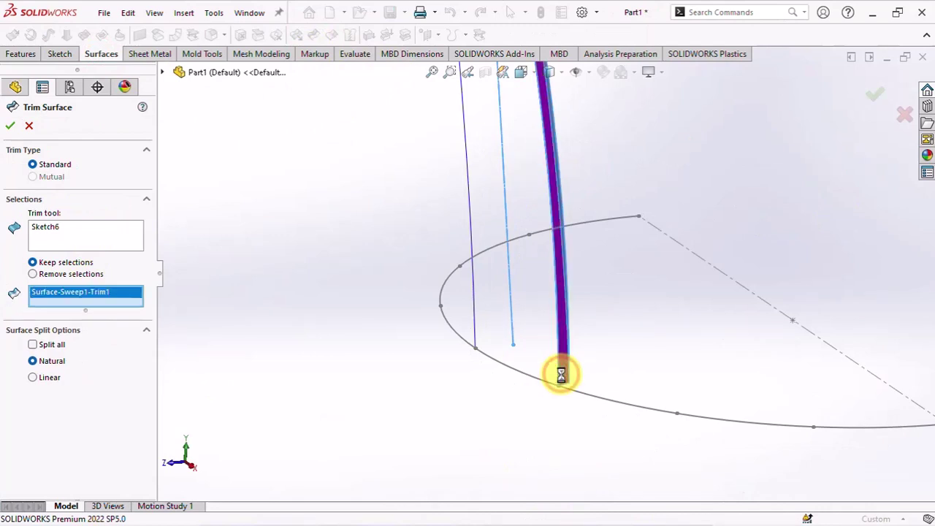
pyautogui.scroll(3, 567, 302)
pyautogui.scroll(-5, 544, 142)
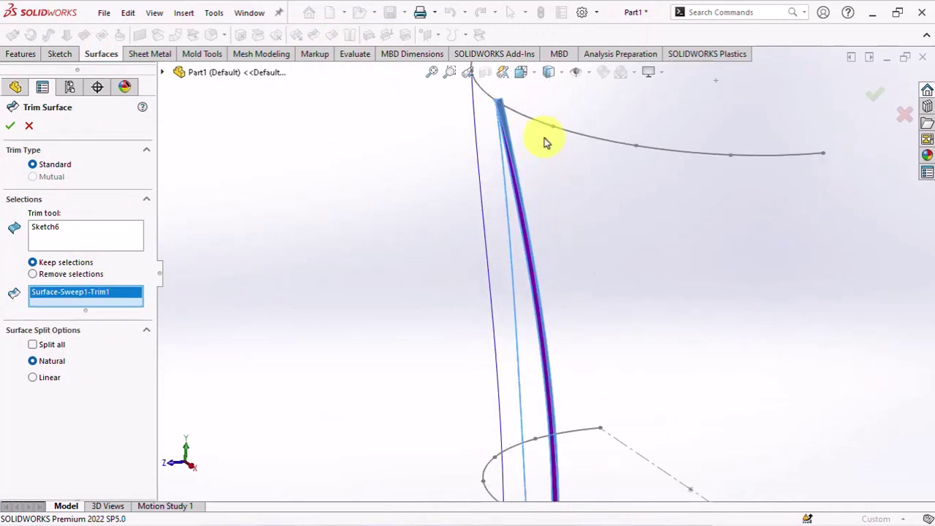
pyautogui.click(8, 129)
pyautogui.scroll(5, 358, 248)
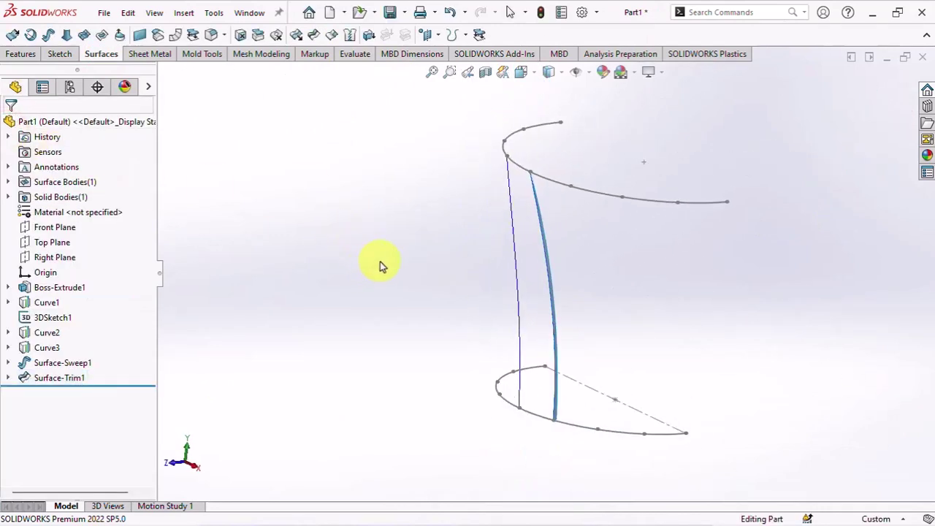
# Step: Show Sketch5 under Surface-Sweep1 and orbit to the bottom curve
pyautogui.click(8, 363)
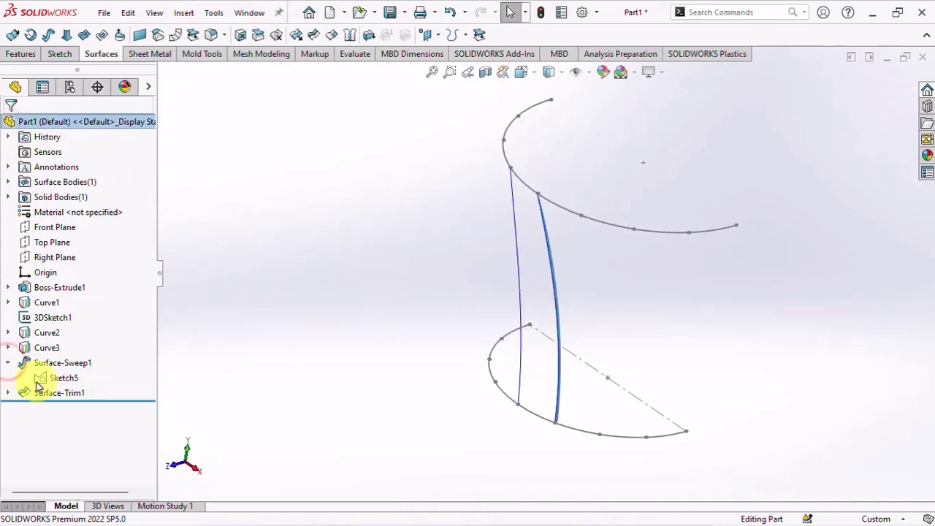
pyautogui.click(49, 380)
pyautogui.click(44, 358)
pyautogui.click(290, 368)
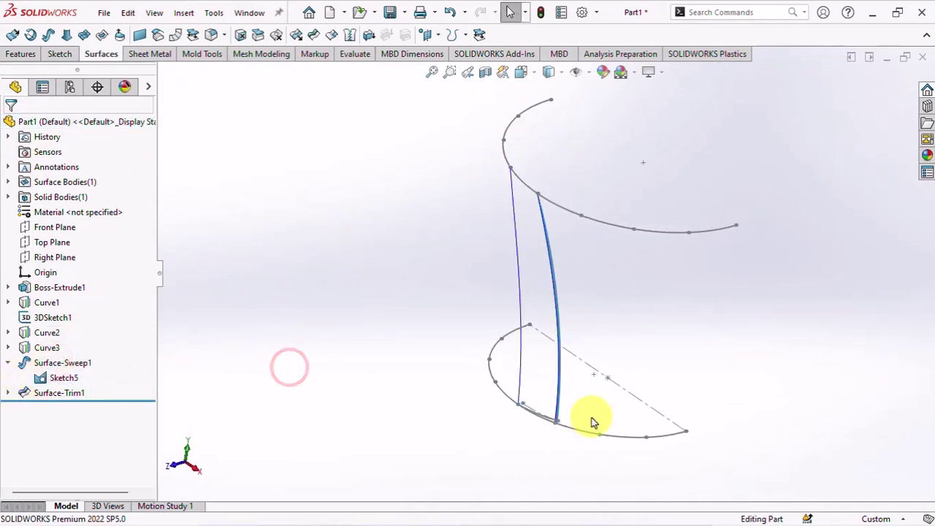
pyautogui.scroll(-3, 581, 394)
pyautogui.moveTo(574, 390); pyautogui.dragTo(428, 327, button='middle')
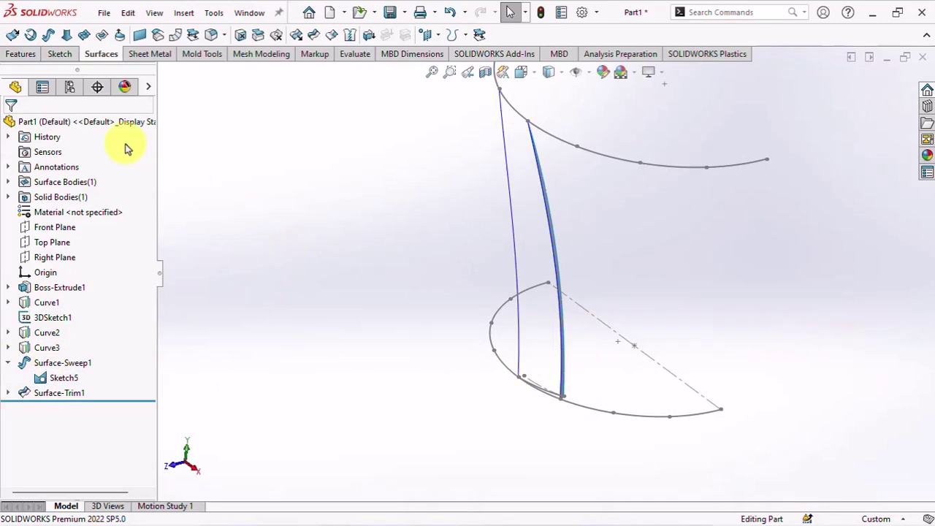
# Step: Start a lofted surface with bottom and top open-group profiles picked via SelectionManager
pyautogui.click(65, 35)
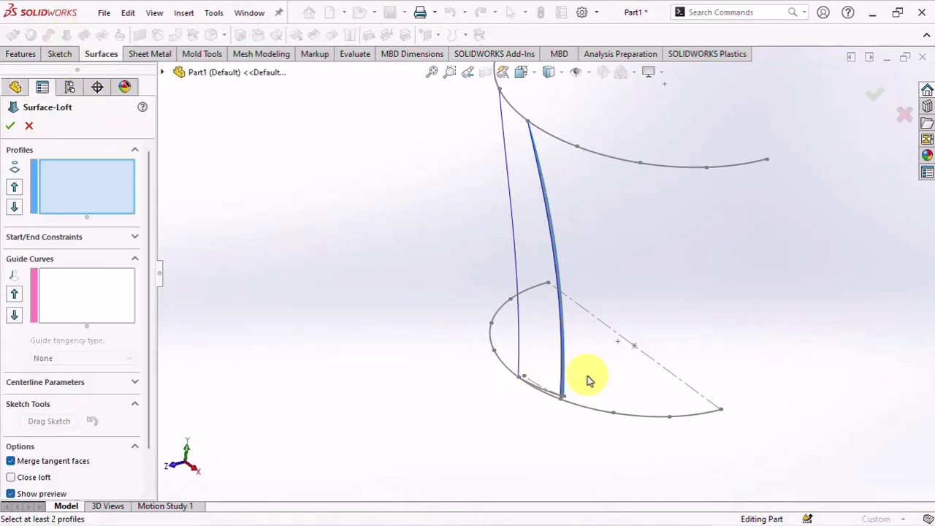
pyautogui.scroll(-3, 564, 359)
pyautogui.rightClick(563, 359)
pyautogui.click(610, 140)
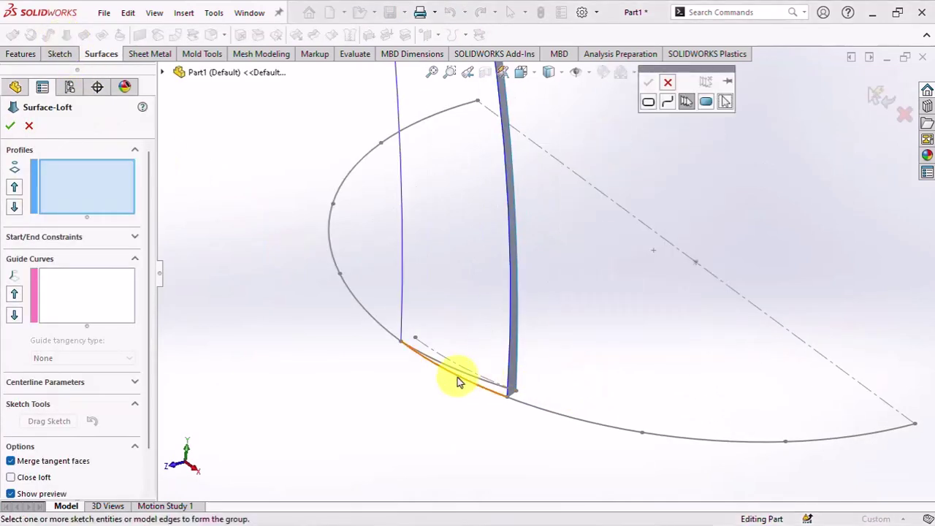
pyautogui.click(460, 375)
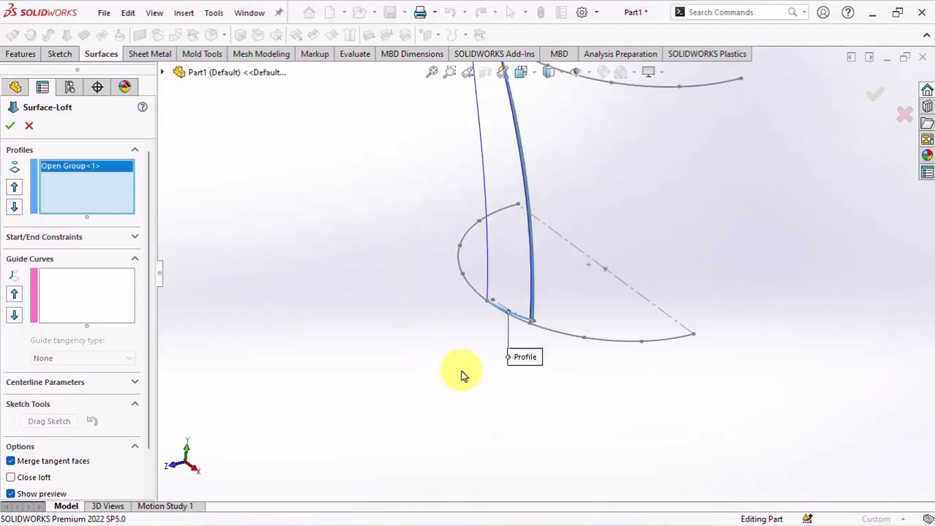
pyautogui.moveTo(460, 374); pyautogui.dragTo(376, 146, button='middle')
pyautogui.rightClick(375, 146)
pyautogui.click(406, 187)
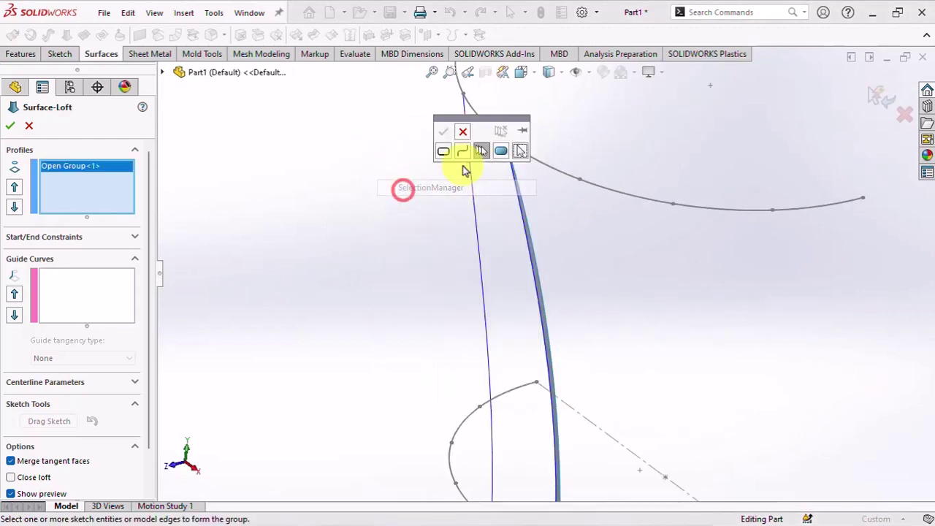
pyautogui.click(482, 121)
pyautogui.moveTo(439, 157)
pyautogui.mouseDown(button='middle')
pyautogui.moveTo(462, 172)
pyautogui.moveTo(456, 152)
pyautogui.mouseUp(button='middle')
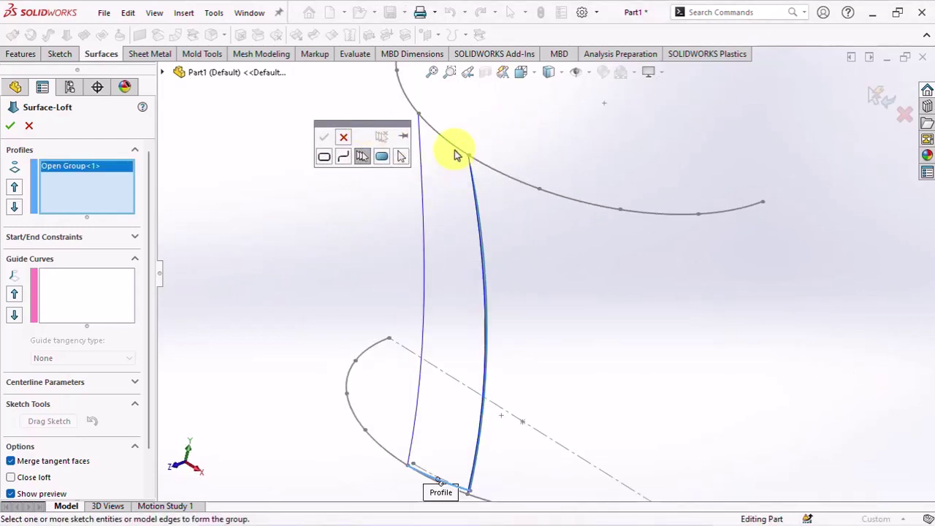
pyautogui.click(456, 152)
pyautogui.click(323, 138)
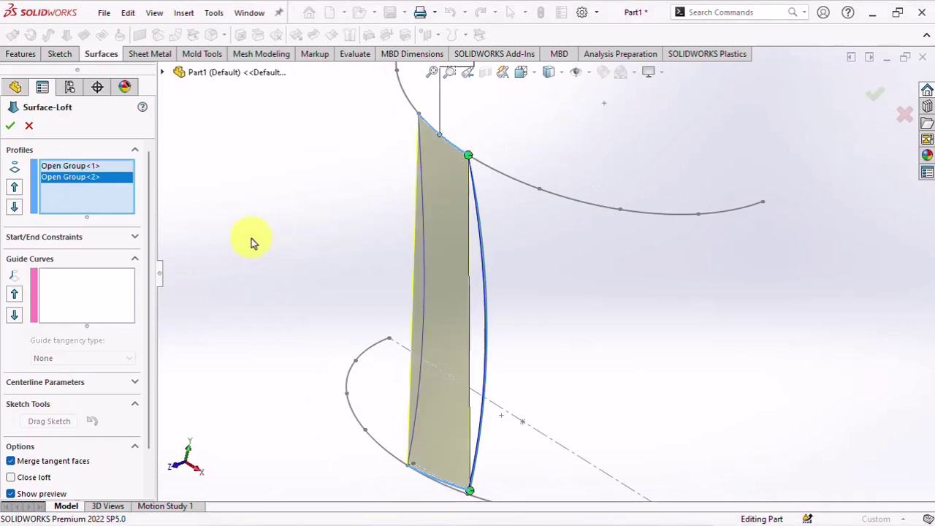
# Step: Add Curve2 and the trimmed strip's edge as guide curves and create Surface-Loft1
pyautogui.click(84, 298)
pyautogui.click(422, 319)
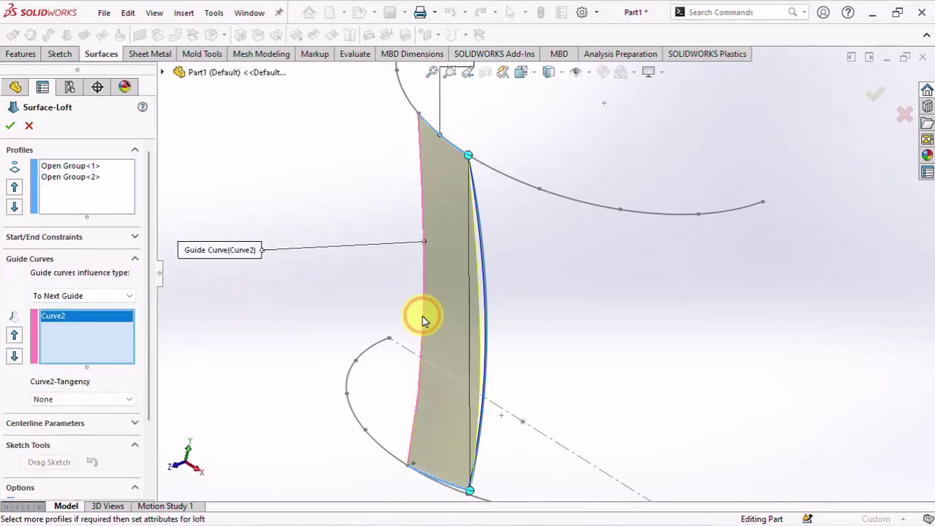
pyautogui.scroll(-3, 511, 387)
pyautogui.scroll(-2, 505, 292)
pyautogui.scroll(-2, 504, 233)
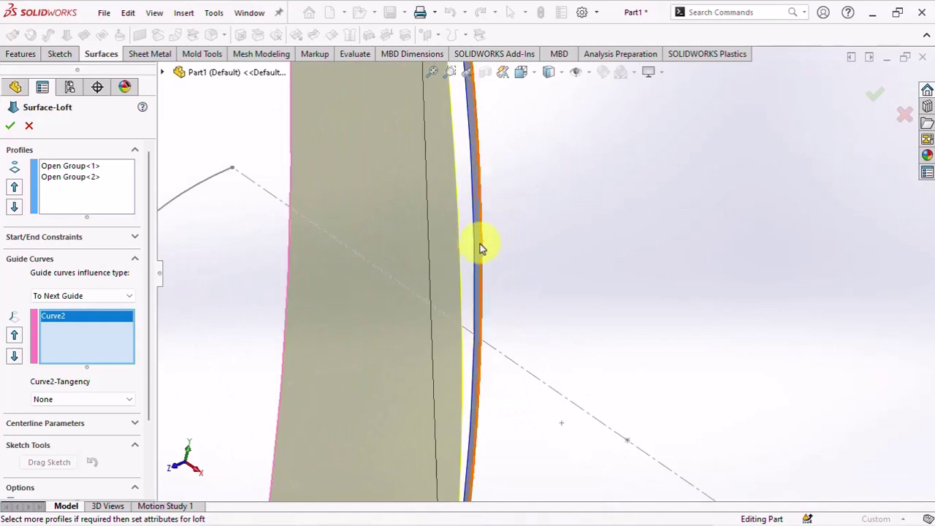
pyautogui.click(481, 249)
pyautogui.scroll(5, 531, 290)
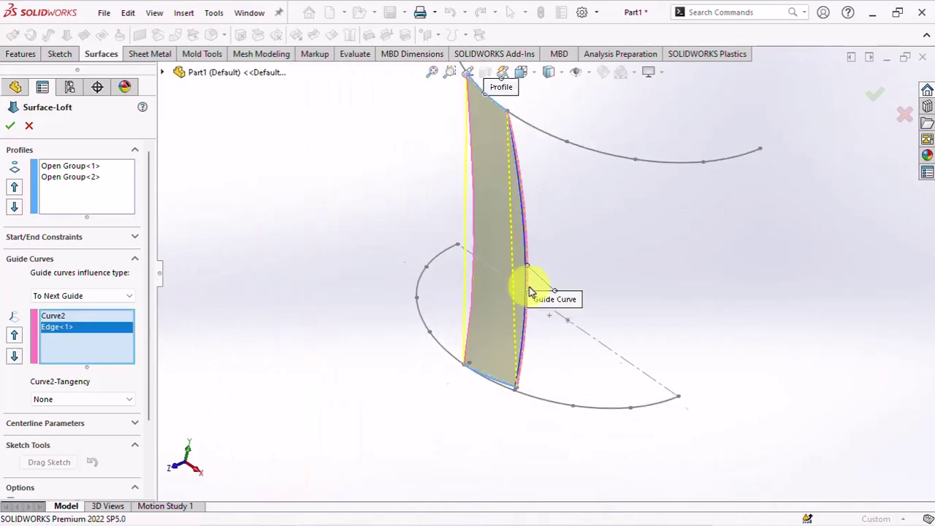
pyautogui.click(11, 125)
# Step: Hide Curve1, Curve2 and Sketch5
pyautogui.click(251, 194)
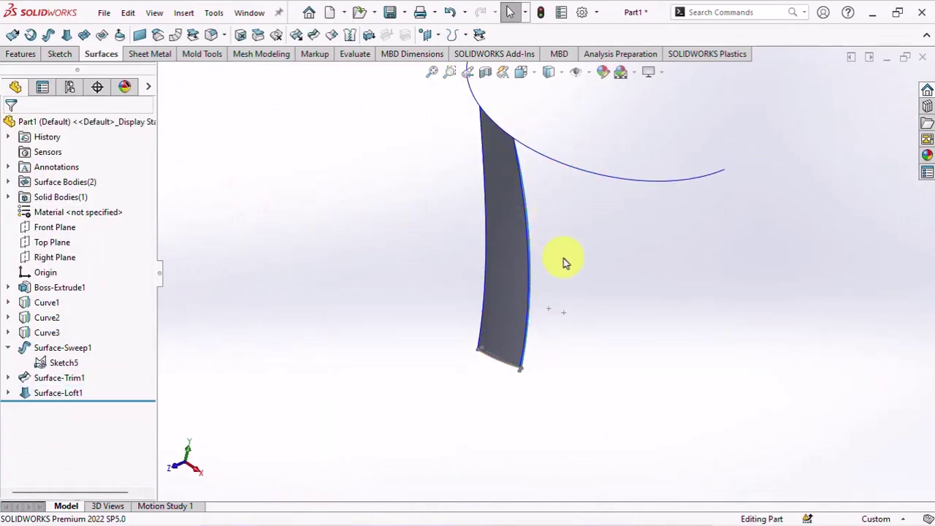
pyautogui.click(614, 165)
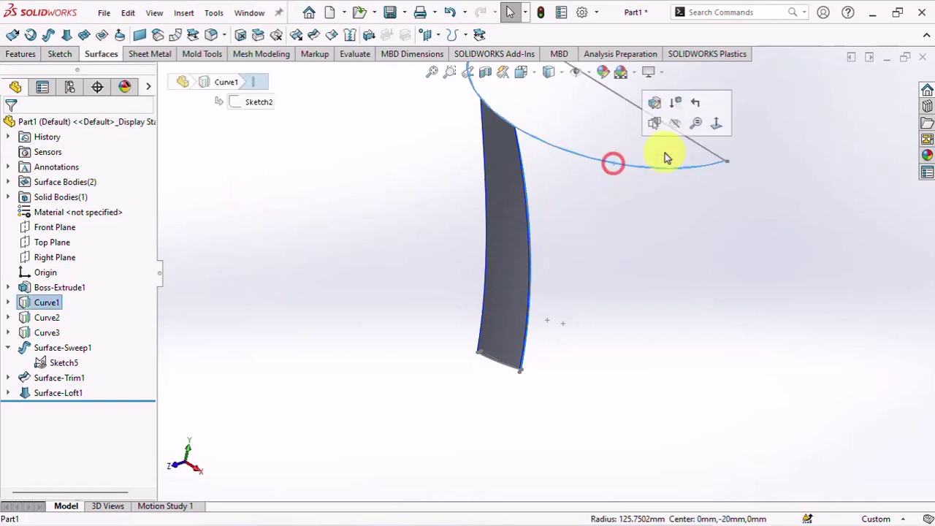
pyautogui.click(671, 127)
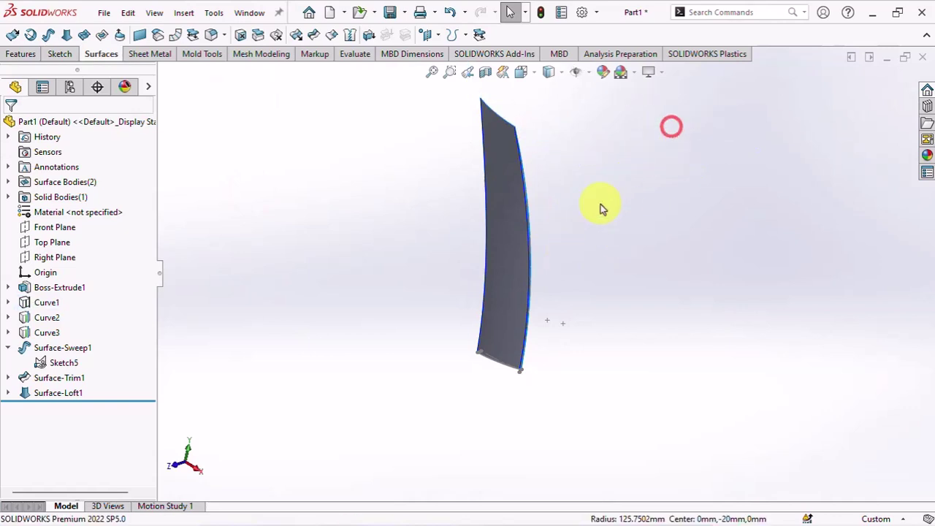
pyautogui.click(44, 317)
pyautogui.click(36, 299)
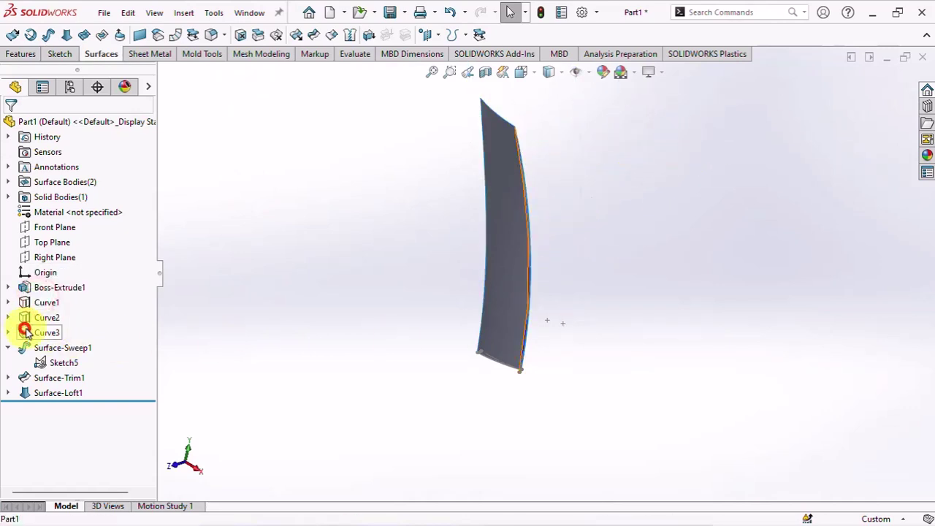
pyautogui.click(59, 366)
pyautogui.click(65, 345)
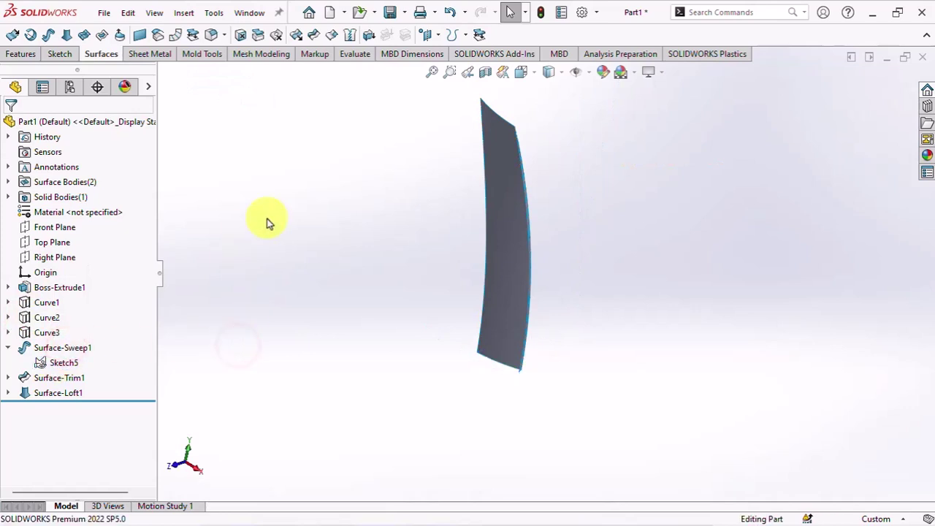
# Step: Knit Surface-Loft1 and Surface-Trim1 into Surface-Knit1
pyautogui.click(350, 33)
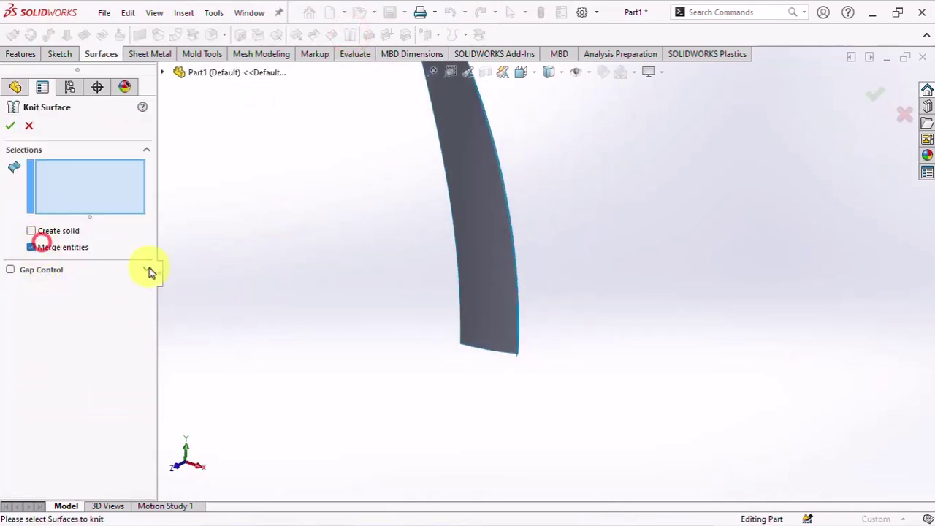
pyautogui.click(497, 312)
pyautogui.moveTo(497, 312); pyautogui.dragTo(462, 367, button='middle')
pyautogui.click(520, 343)
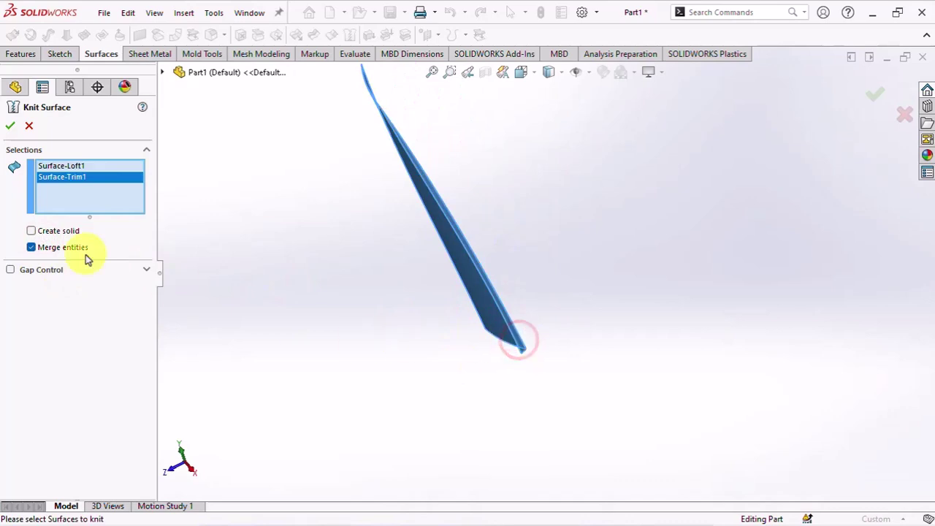
pyautogui.click(10, 127)
pyautogui.moveTo(386, 338); pyautogui.dragTo(432, 288, button='middle')
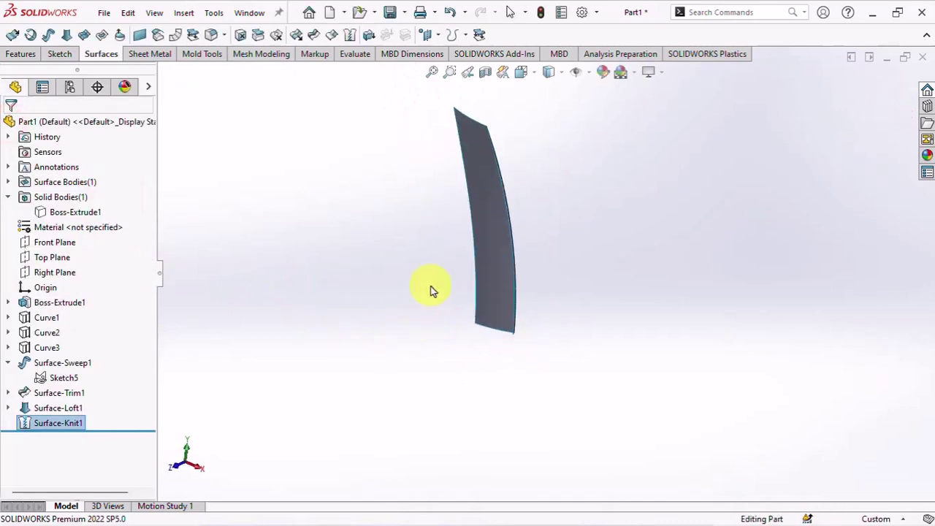
# Step: Show the Boss-Extrude1 solid body again and select Surface-Knit1
pyautogui.click(73, 212)
pyautogui.click(72, 194)
pyautogui.moveTo(250, 292)
pyautogui.mouseDown(button='middle')
pyautogui.moveTo(343, 344)
pyautogui.moveTo(313, 348)
pyautogui.mouseUp(button='middle')
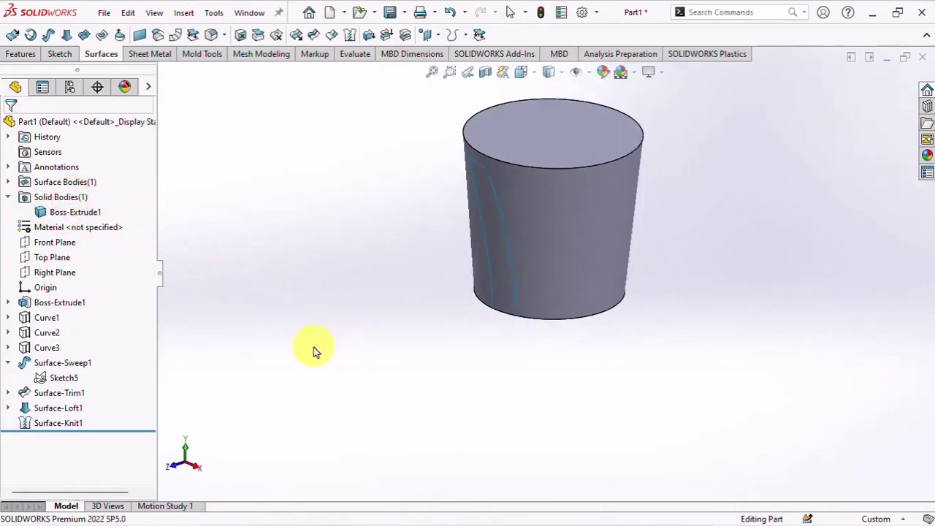
pyautogui.click(51, 423)
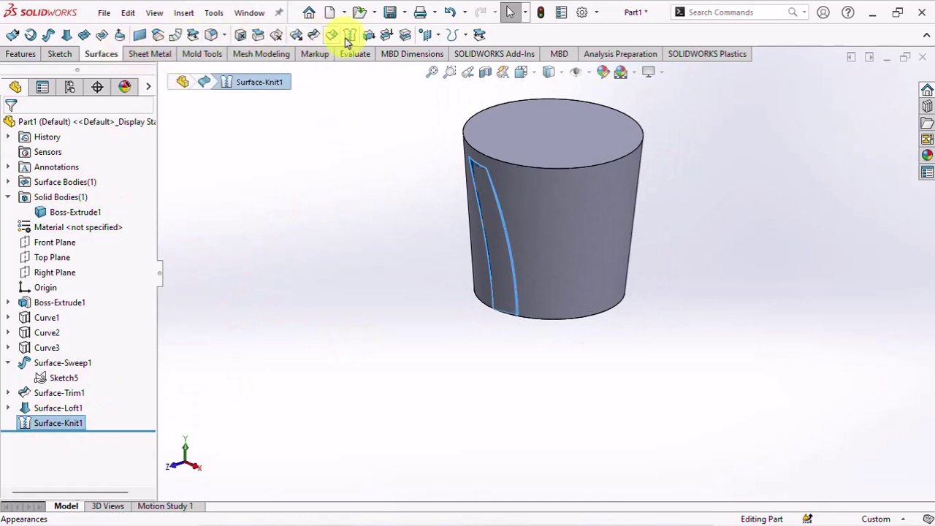
# Step: Cut the body with Surface-Knit1, flipping the cut direction, to create the SurfaceCut1 groove
pyautogui.click(406, 36)
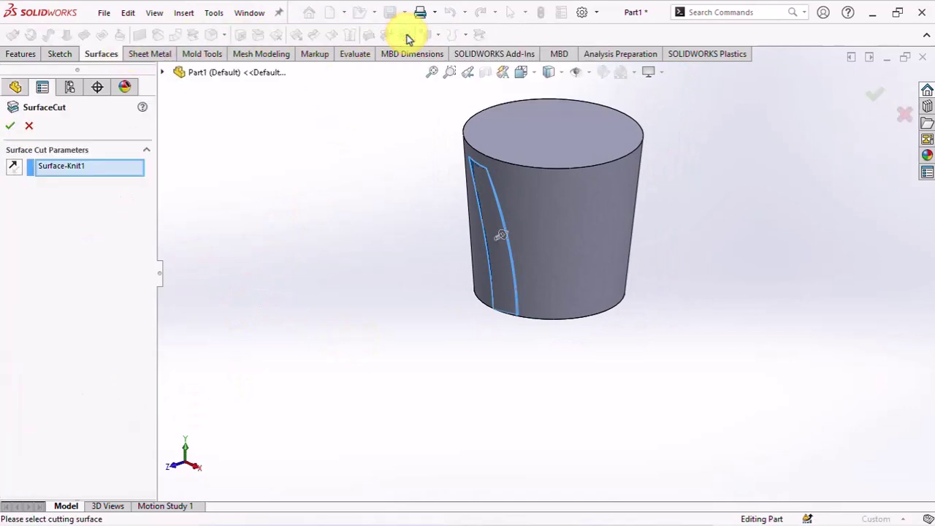
pyautogui.click(13, 168)
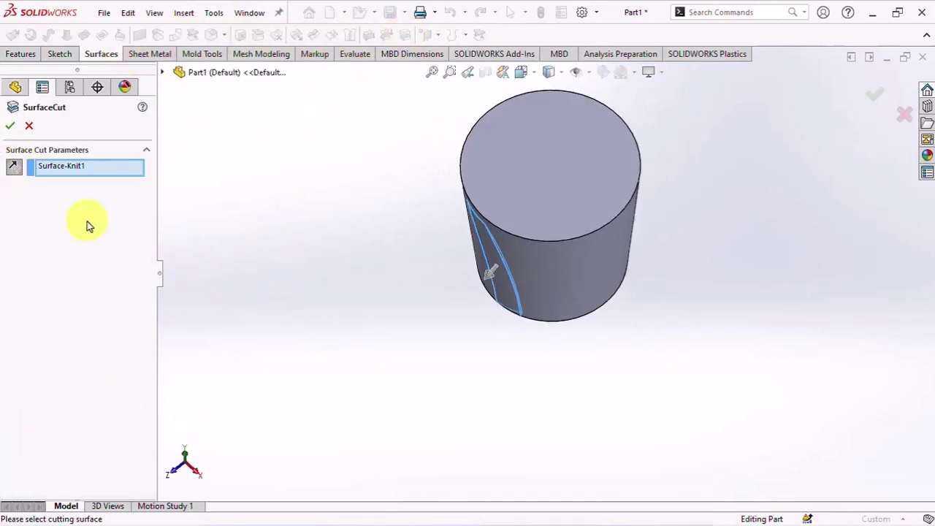
pyautogui.click(9, 130)
pyautogui.moveTo(380, 338); pyautogui.dragTo(386, 214, button='middle')
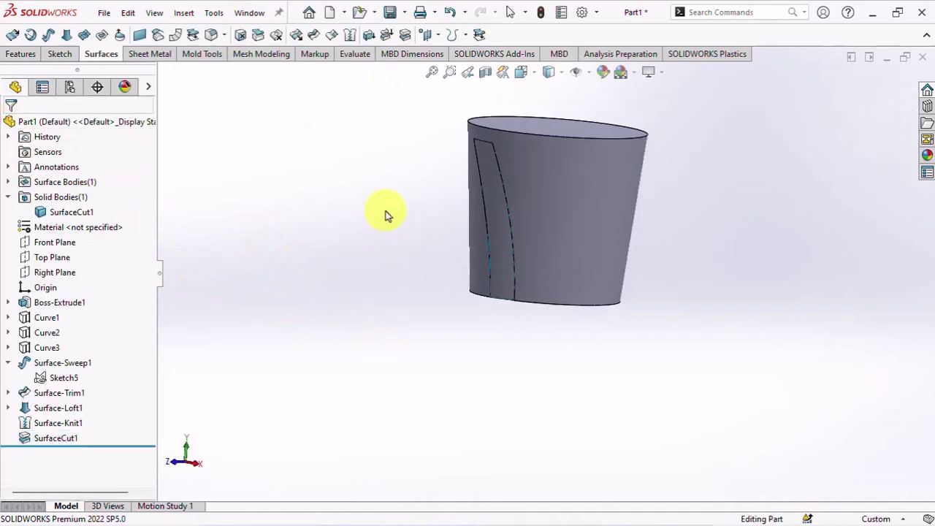
pyautogui.click(44, 439)
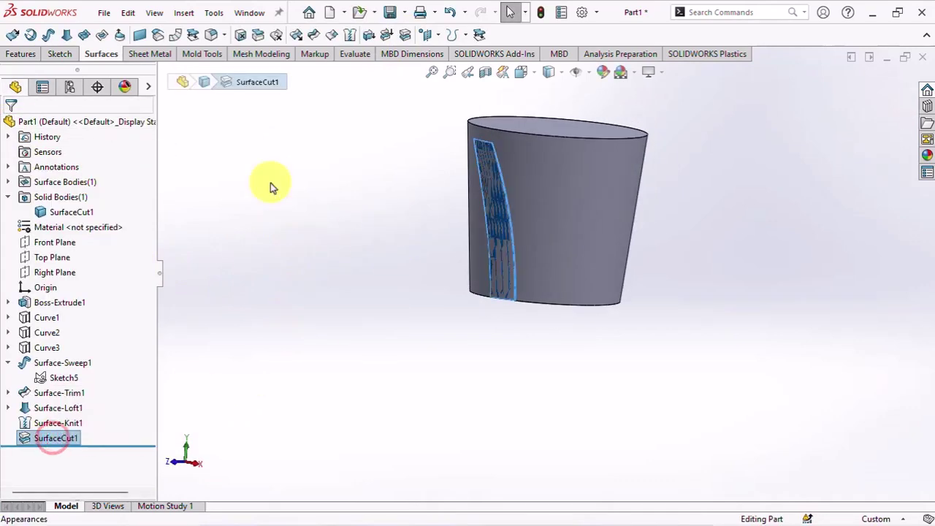
# Step: Circular-pattern SurfaceCut1 around the cylindrical face: 16 equally spaced instances over 360°
pyautogui.click(259, 35)
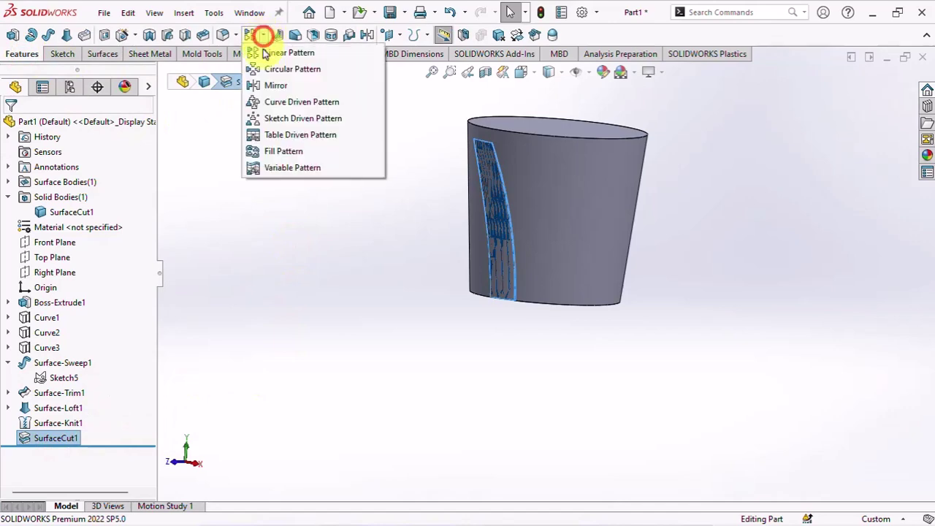
pyautogui.click(267, 67)
pyautogui.moveTo(245, 171); pyautogui.dragTo(250, 236, button='middle')
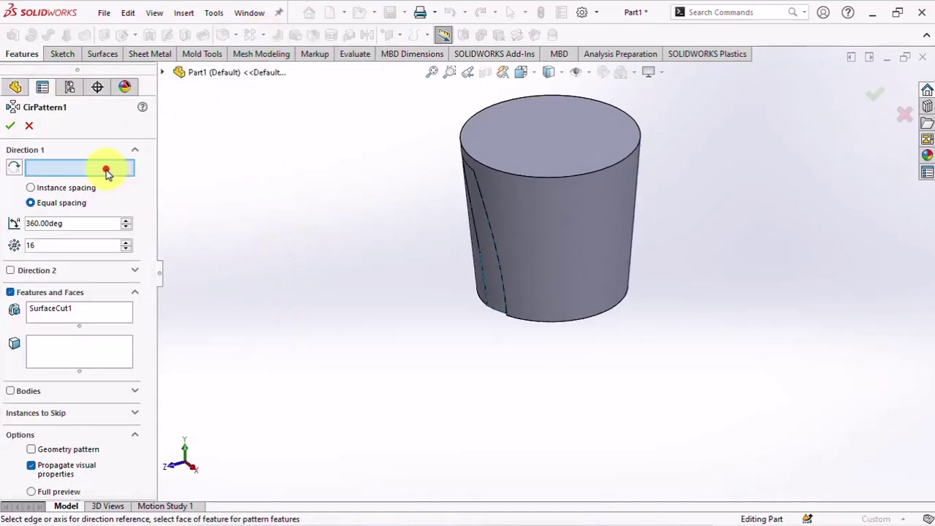
pyautogui.click(608, 199)
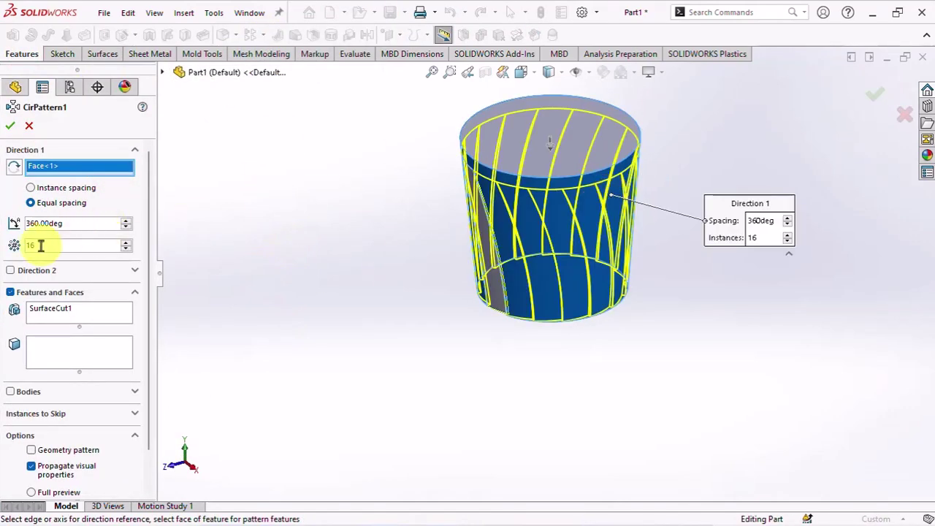
pyautogui.click(12, 129)
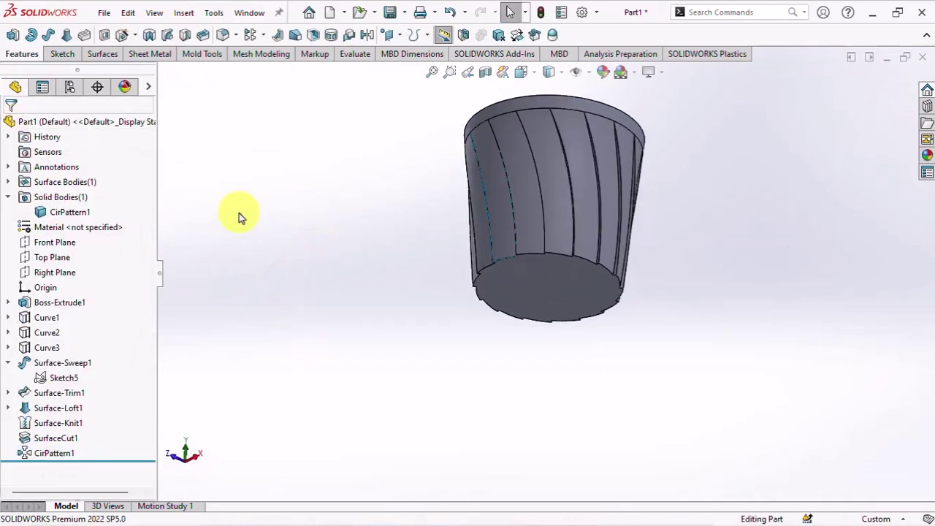
# Step: Hide the leftover Surface Bodies and zoom in on the grooved bucket
pyautogui.click(80, 179)
pyautogui.click(92, 159)
pyautogui.moveTo(273, 230)
pyautogui.mouseDown(button='middle')
pyautogui.moveTo(698, 305)
pyautogui.moveTo(705, 324)
pyautogui.mouseUp(button='middle')
pyautogui.keyDown('shift'); pyautogui.moveTo(705, 374); pyautogui.dragTo(702, 329, button='middle'); pyautogui.keyUp('shift')
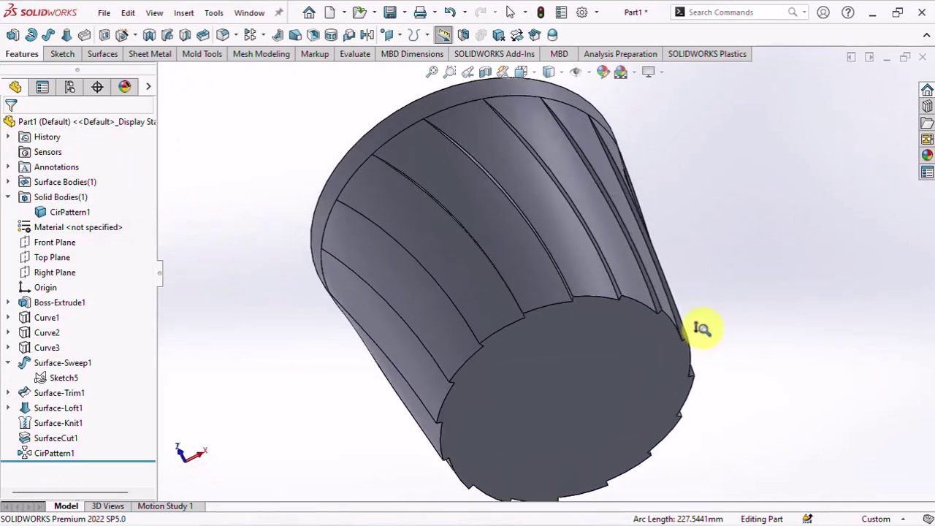
pyautogui.keyDown('ctrl'); pyautogui.moveTo(761, 308); pyautogui.dragTo(750, 290, button='middle'); pyautogui.keyUp('ctrl')
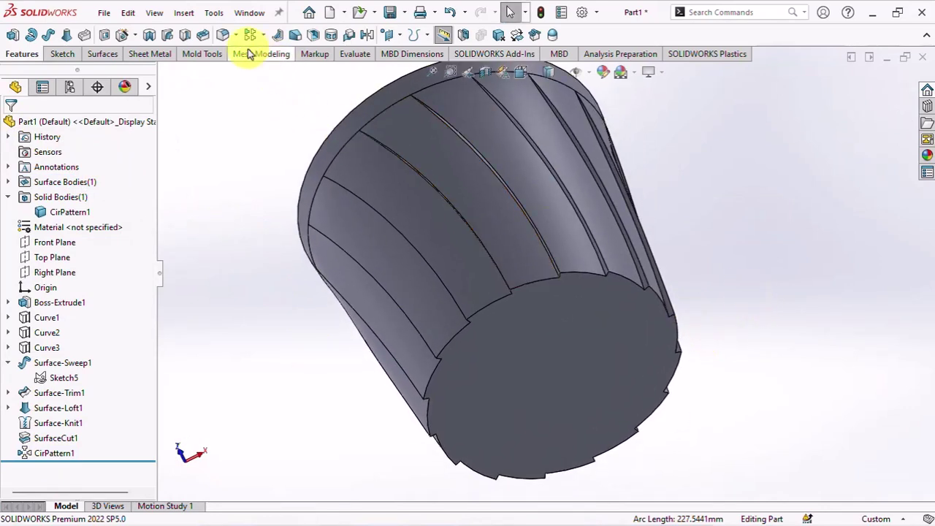
# Step: Fillet all concave groove edges with a 4 mm radius using the 'All concave' selection
pyautogui.click(223, 36)
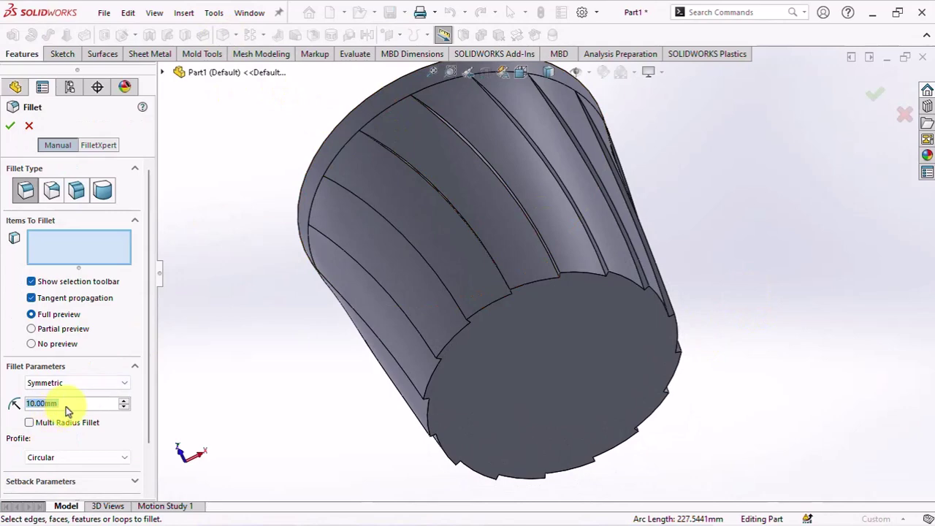
pyautogui.write('4')
pyautogui.press('Return')
pyautogui.scroll(-5, 619, 263)
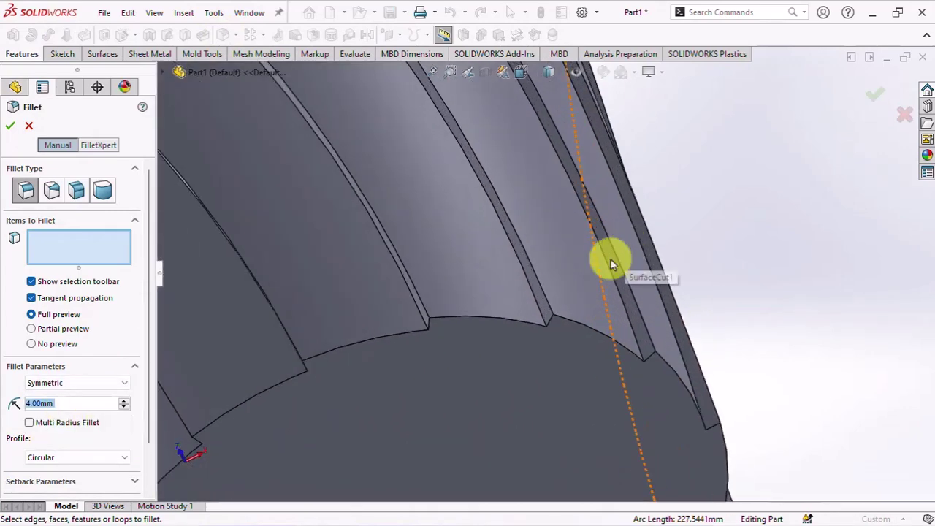
pyautogui.click(535, 297)
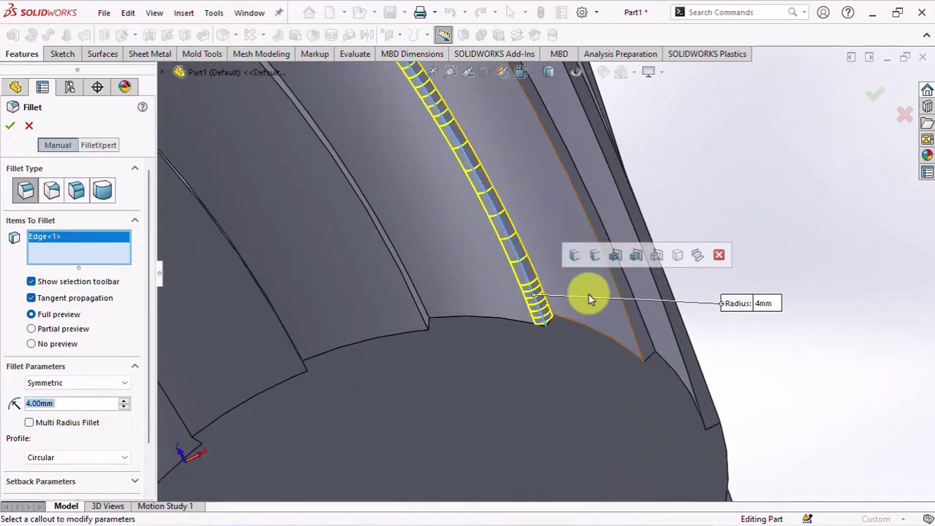
pyautogui.click(696, 256)
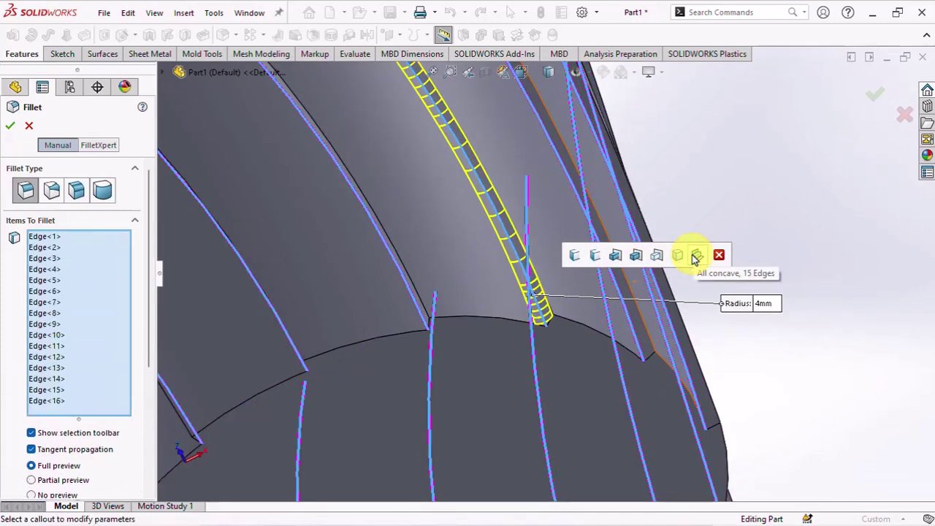
pyautogui.press('f')
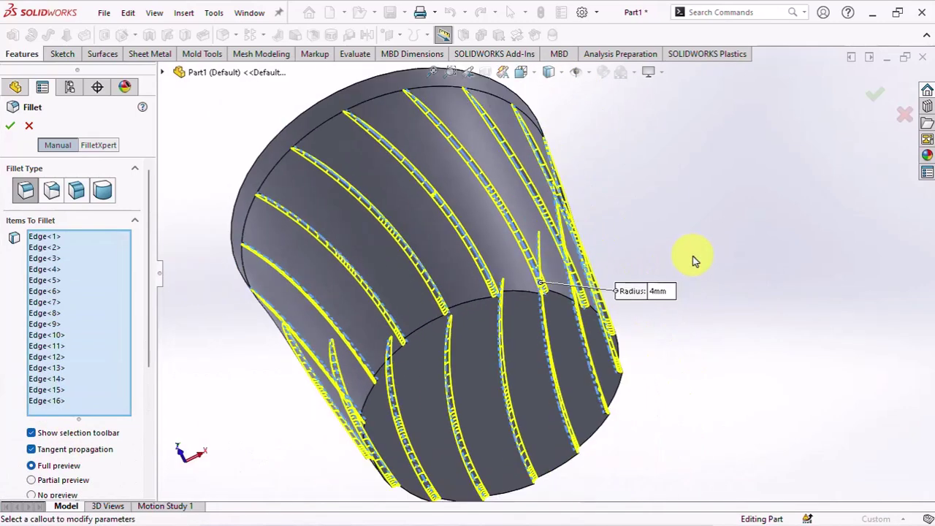
pyautogui.click(873, 98)
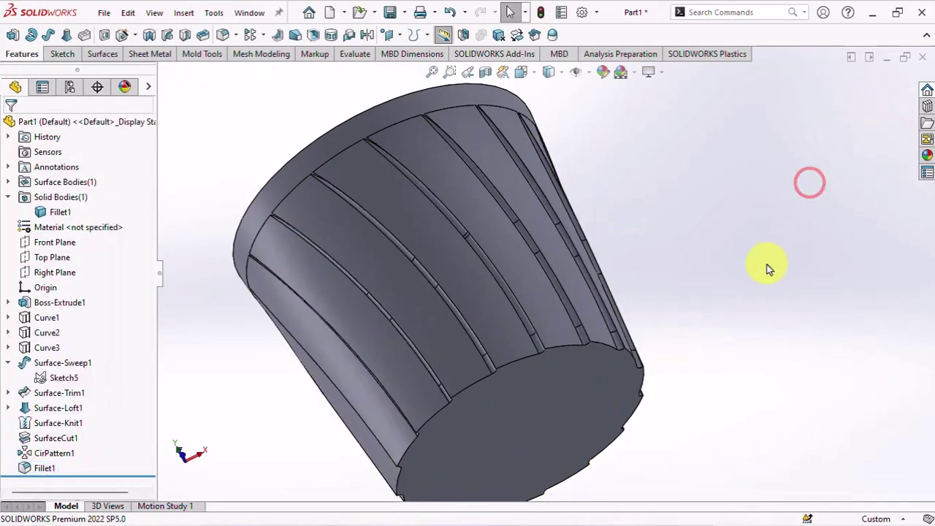
pyautogui.moveTo(768, 268)
pyautogui.mouseDown(button='middle')
pyautogui.moveTo(677, 185)
pyautogui.moveTo(720, 217)
pyautogui.moveTo(475, 235)
pyautogui.mouseUp(button='middle')
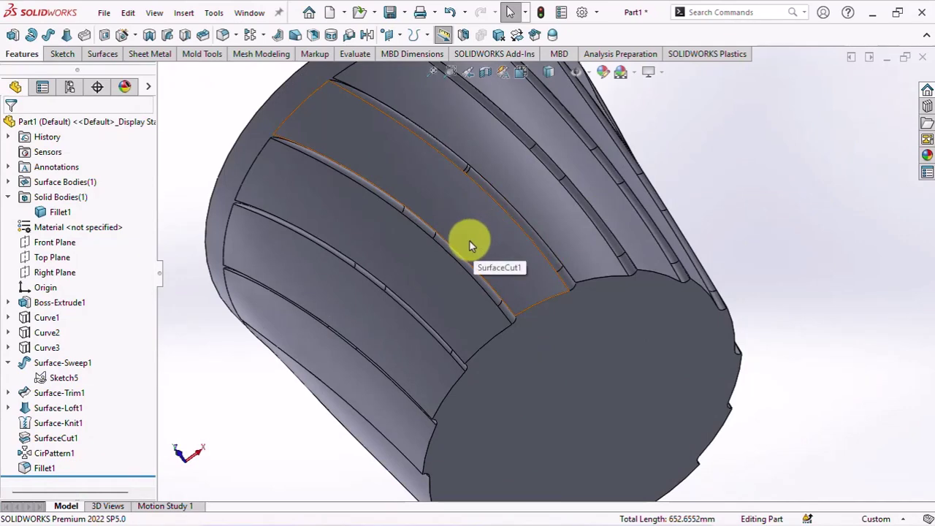
# Step: Fillet the groove edges connected to the end face with a 15 mm radius
pyautogui.scroll(-2, 470, 245)
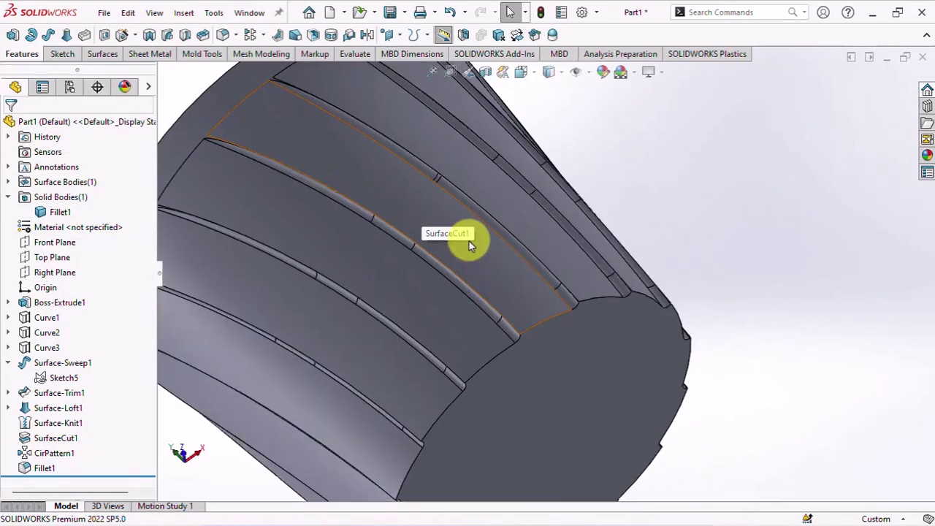
pyautogui.click(221, 35)
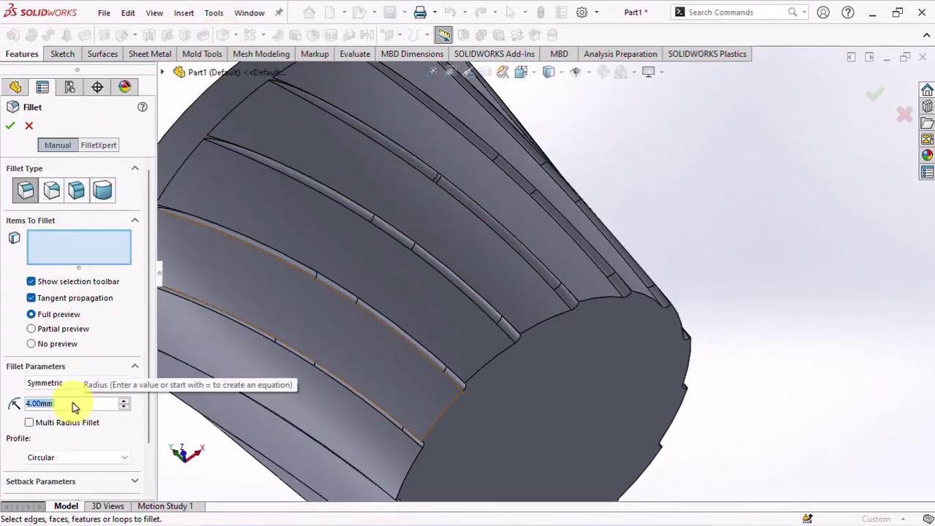
pyautogui.write('15')
pyautogui.click(86, 247)
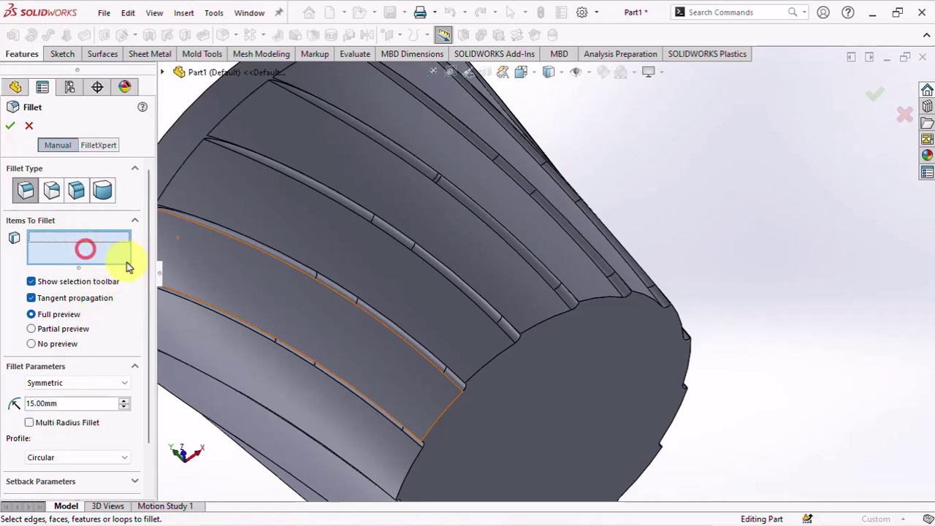
pyautogui.click(570, 299)
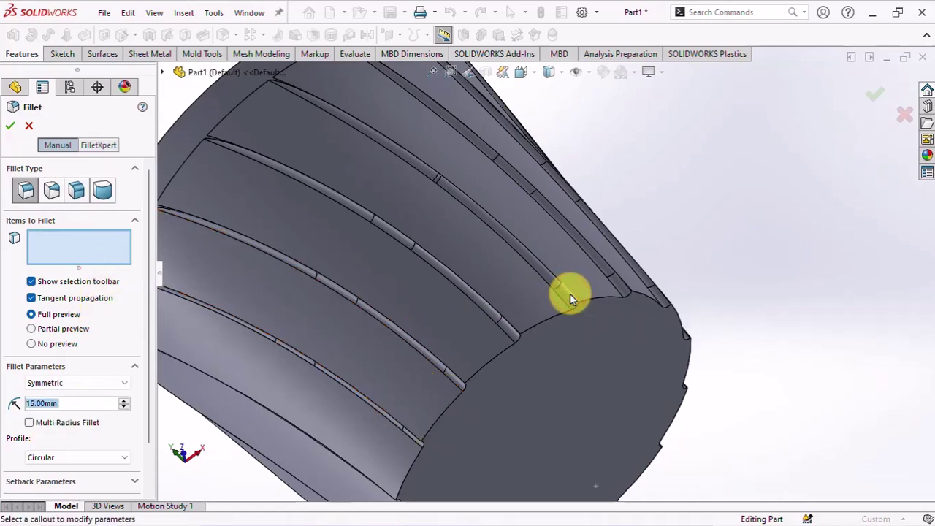
pyautogui.click(570, 297)
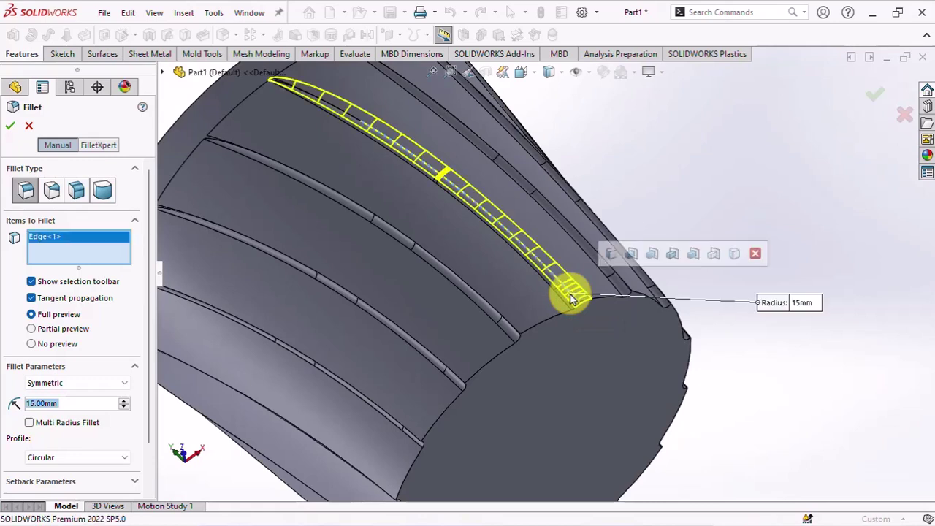
pyautogui.click(610, 259)
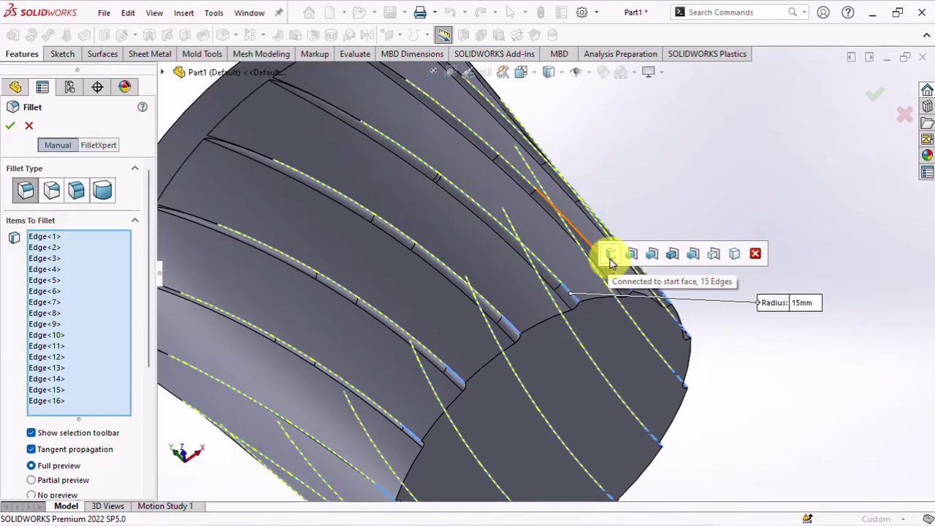
pyautogui.scroll(3, 607, 270)
pyautogui.scroll(3, 599, 281)
pyautogui.moveTo(599, 281); pyautogui.dragTo(595, 191, button='middle')
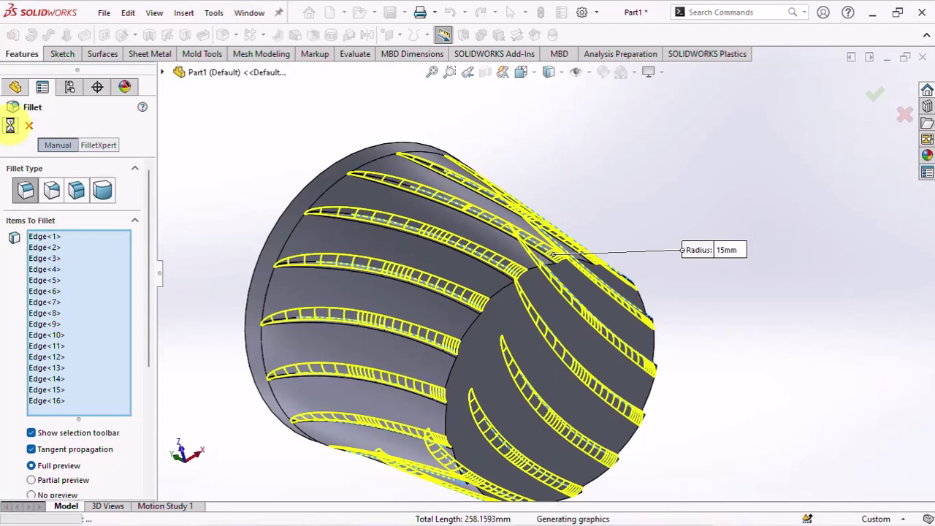
pyautogui.click(221, 150)
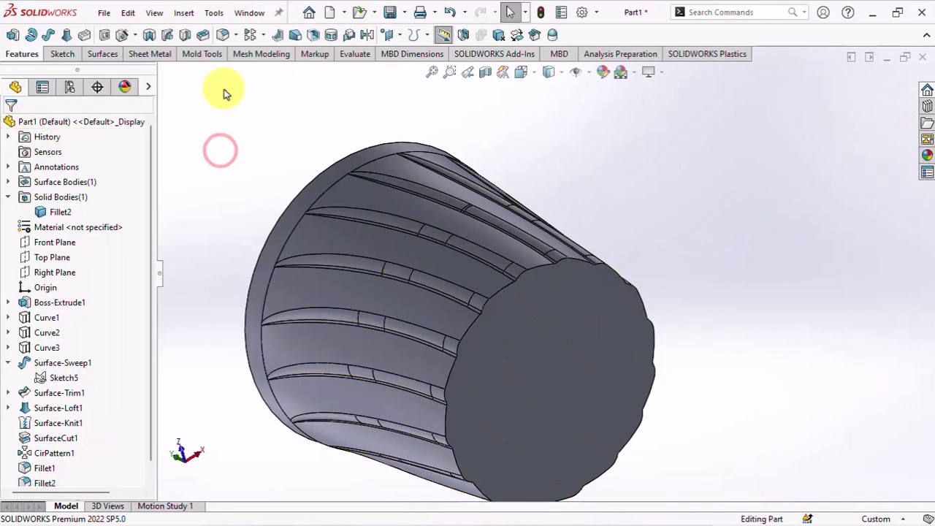
# Step: Apply a 15 mm fillet to the bucket's bottom end face edges
pyautogui.click(222, 35)
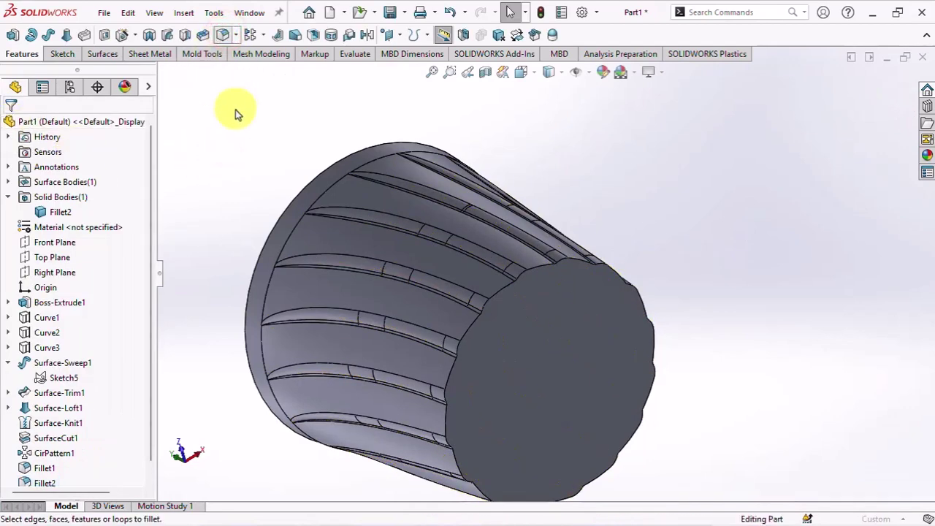
pyautogui.click(531, 337)
pyautogui.moveTo(532, 338)
pyautogui.mouseDown(button='middle')
pyautogui.moveTo(450, 340)
pyautogui.moveTo(411, 287)
pyautogui.mouseUp(button='middle')
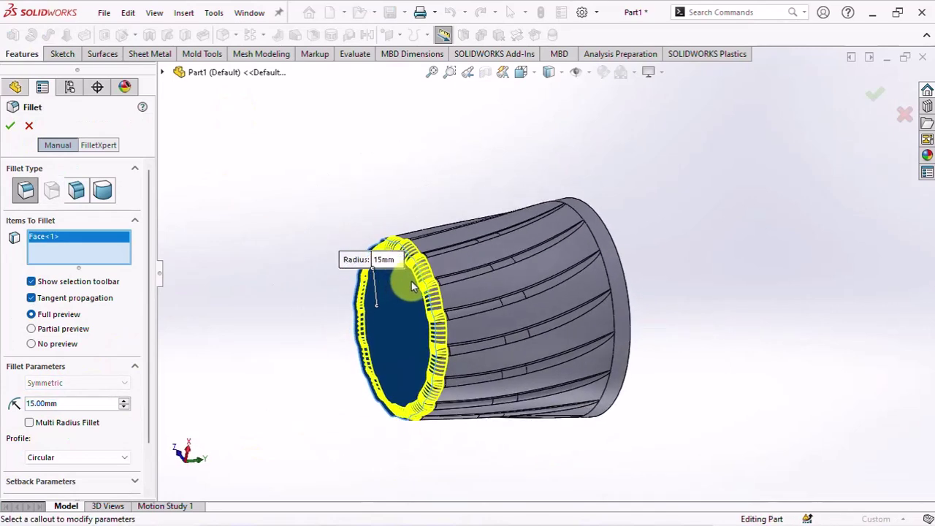
pyautogui.click(871, 99)
pyautogui.moveTo(782, 163)
pyautogui.mouseDown(button='middle')
pyautogui.moveTo(648, 175)
pyautogui.moveTo(653, 251)
pyautogui.mouseUp(button='middle')
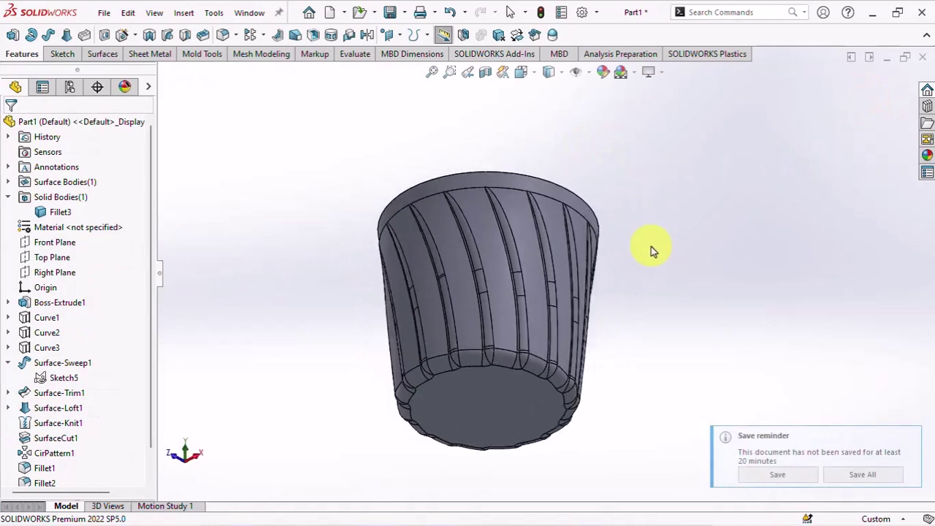
pyautogui.moveTo(664, 183)
pyautogui.mouseDown(button='middle')
pyautogui.moveTo(716, 313)
pyautogui.moveTo(571, 160)
pyautogui.mouseUp(button='middle')
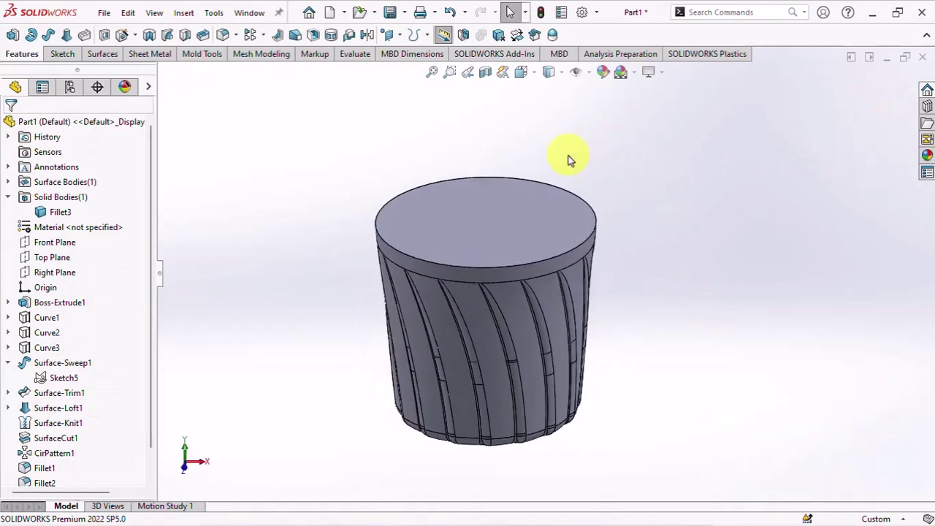
# Step: Shell the bucket with 1.2 mm walls, removing the top face so it stays open
pyautogui.click(312, 34)
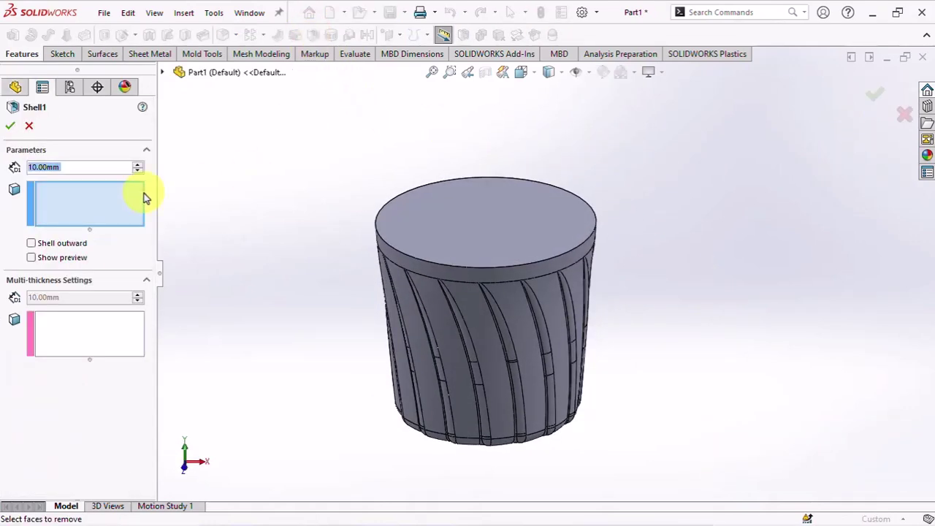
pyautogui.write('12')
pyautogui.press('Return')
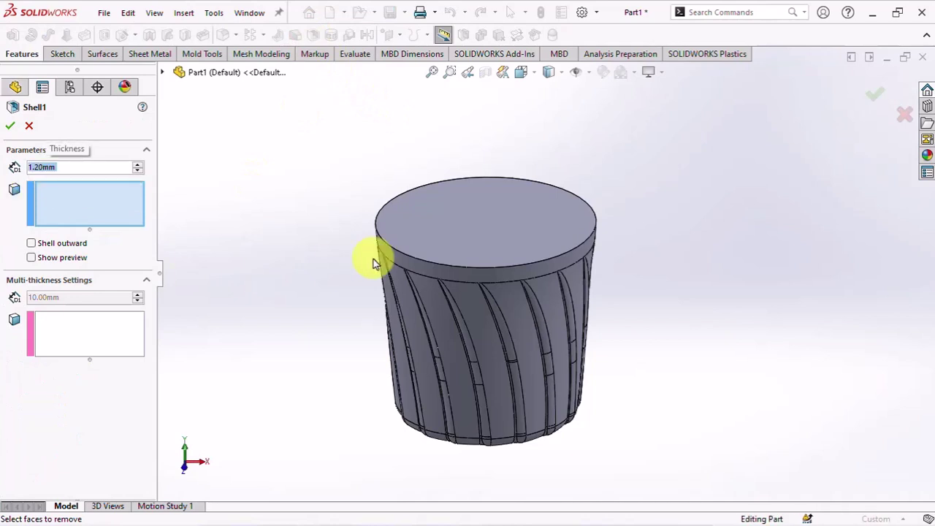
pyautogui.click(453, 205)
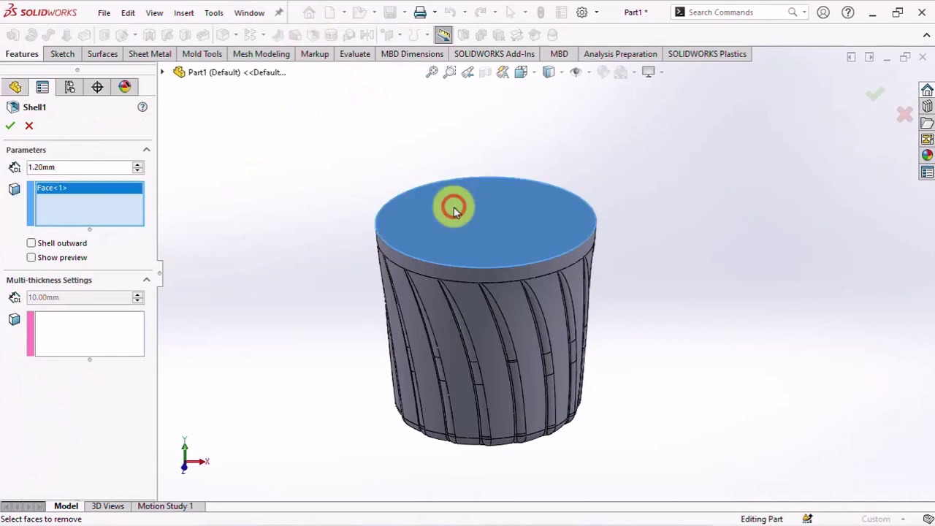
pyautogui.click(32, 258)
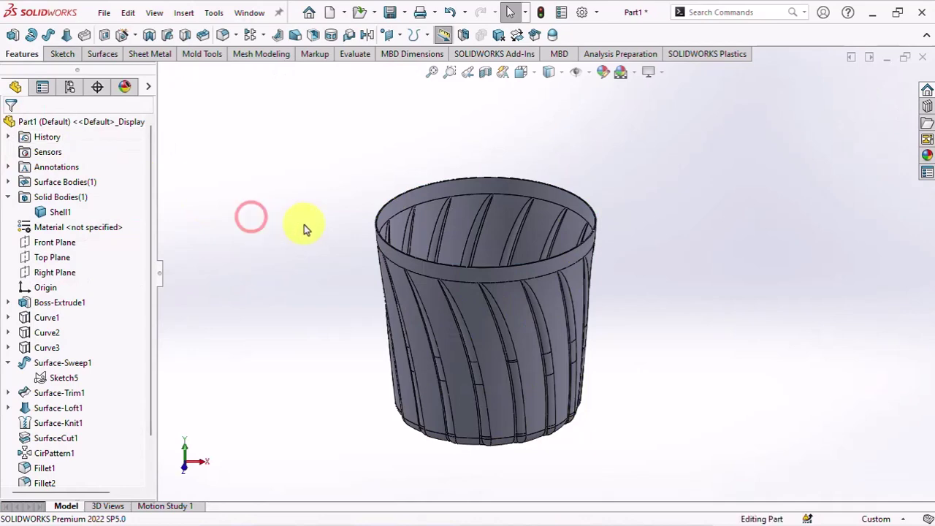
pyautogui.moveTo(305, 228); pyautogui.dragTo(489, 397, button='middle')
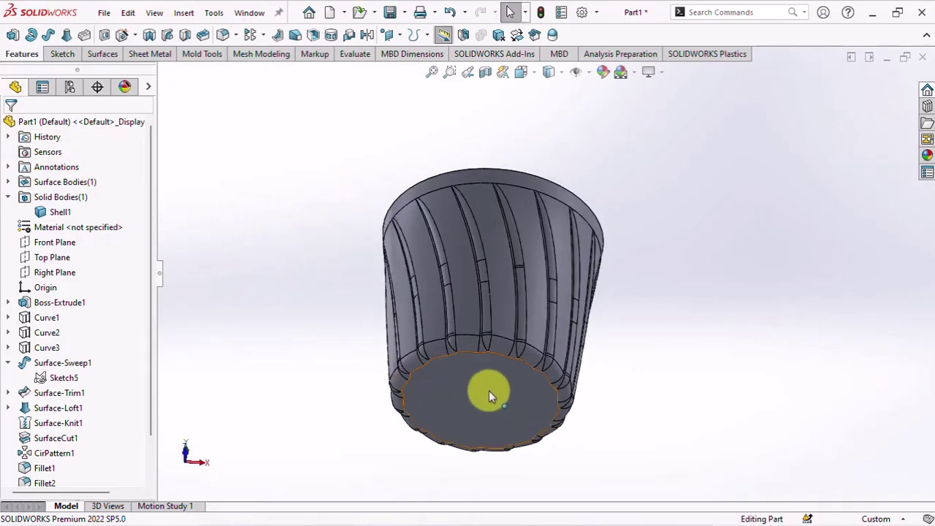
# Step: Sketch a 165 mm diameter circle centred on the bucket's bottom face
pyautogui.click(489, 397)
pyautogui.click(548, 336)
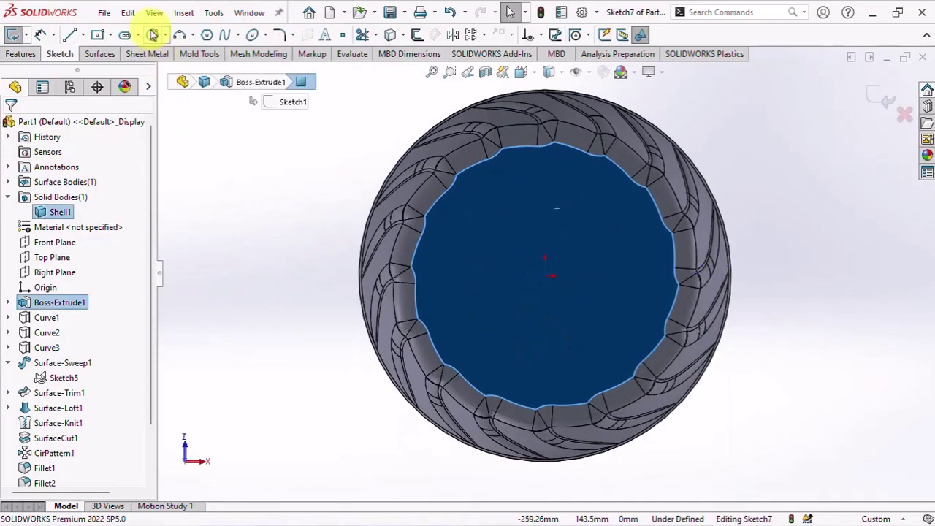
pyautogui.click(153, 35)
pyautogui.click(546, 276)
pyautogui.click(422, 279)
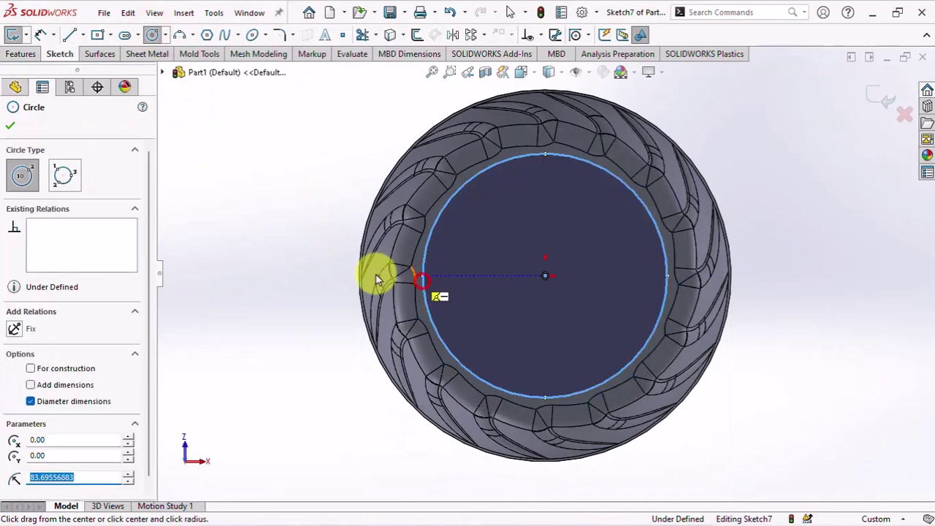
pyautogui.click(41, 35)
pyautogui.click(418, 260)
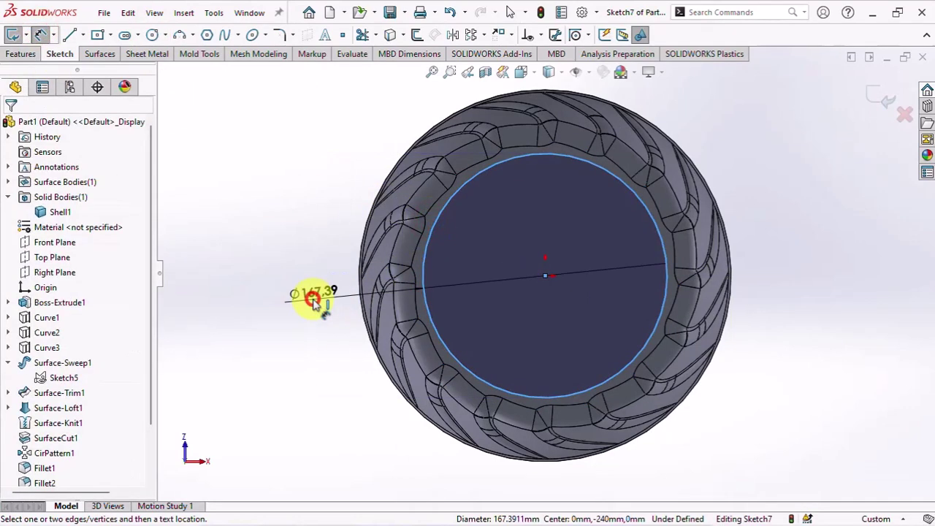
pyautogui.click(313, 299)
pyautogui.write('165')
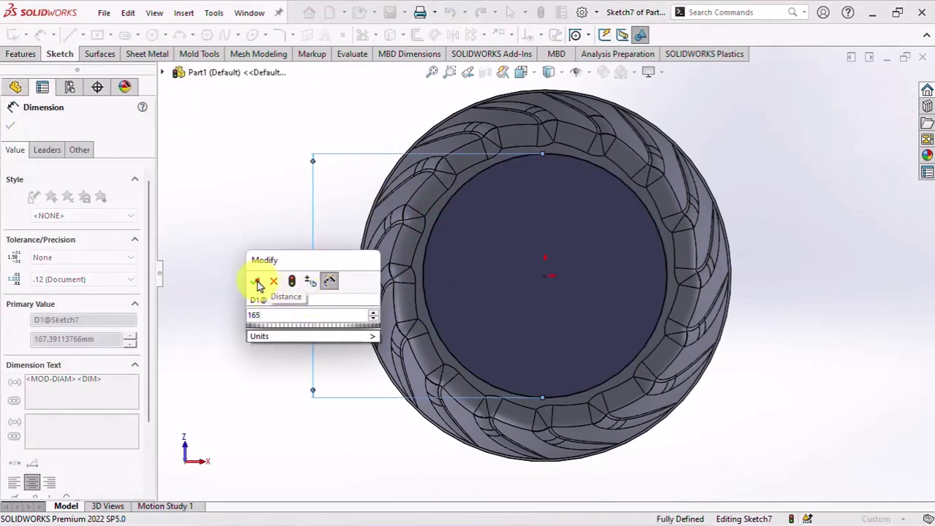
pyautogui.click(256, 282)
pyautogui.click(10, 125)
# Step: Extrude the circle as a 1.5 mm thin ring, 2 mm thick reversed, with 1° draft
pyautogui.click(20, 53)
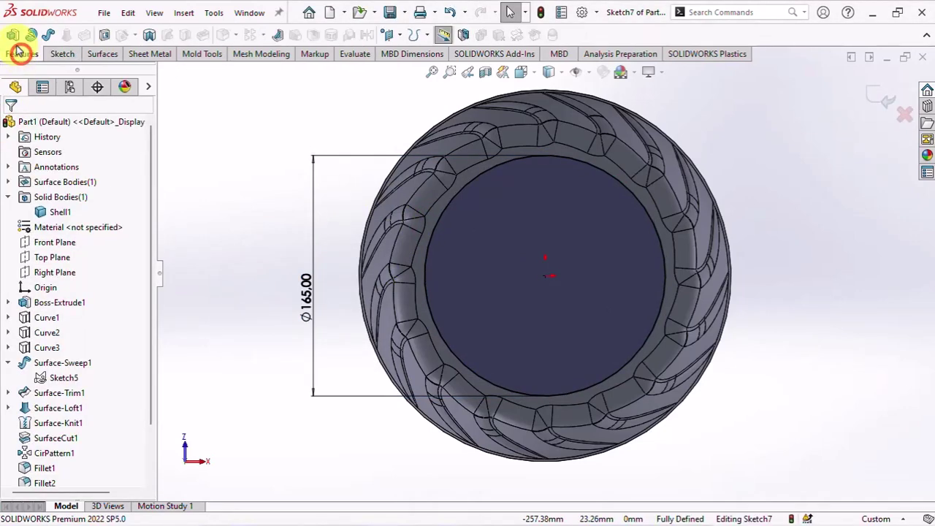
pyautogui.click(12, 35)
pyautogui.write('1.50mm')
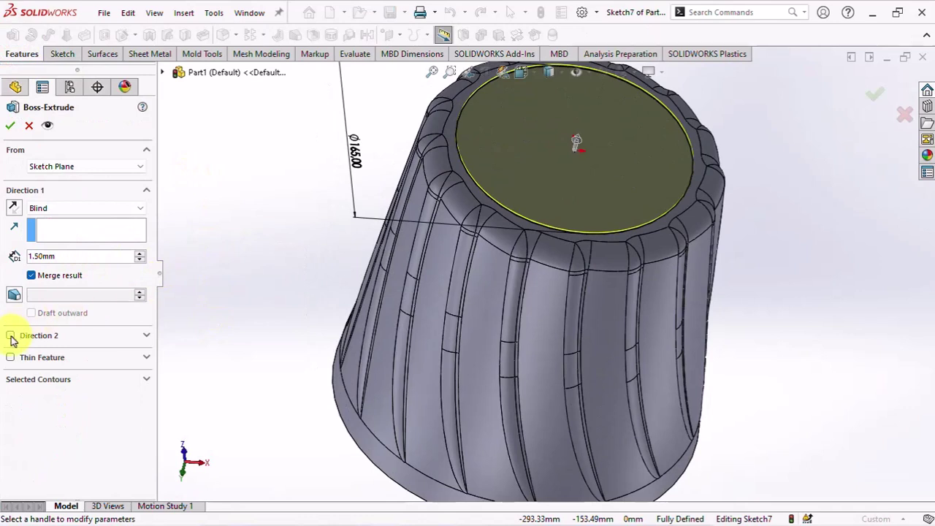
pyautogui.click(11, 358)
pyautogui.click(13, 375)
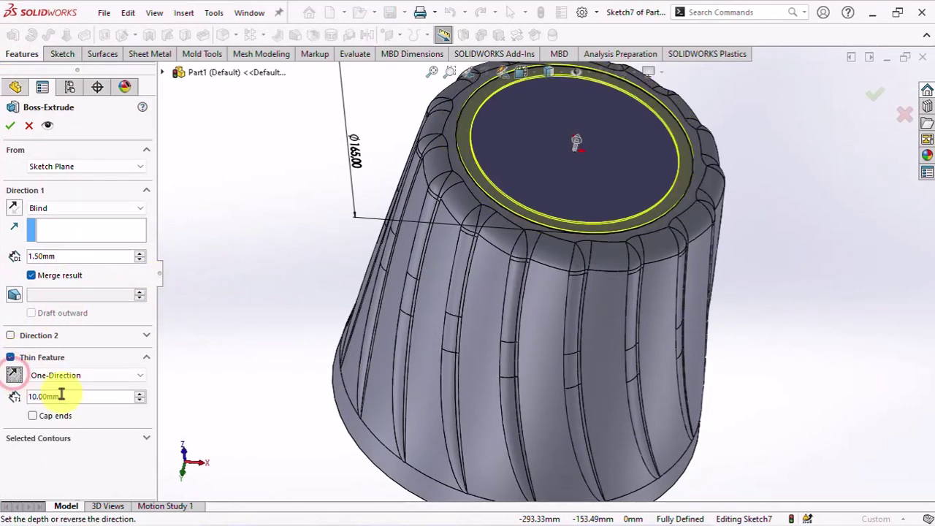
pyautogui.click(65, 396)
pyautogui.write('2')
pyautogui.press('Return')
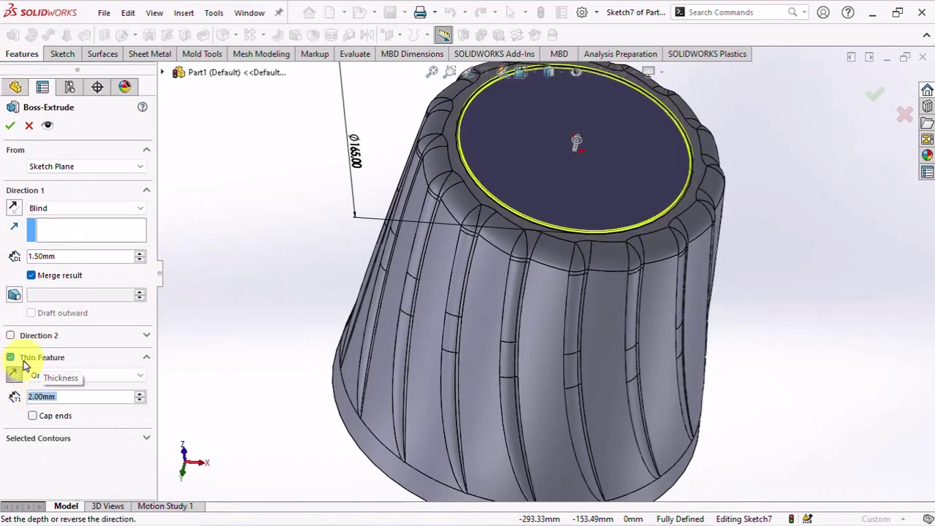
pyautogui.click(14, 295)
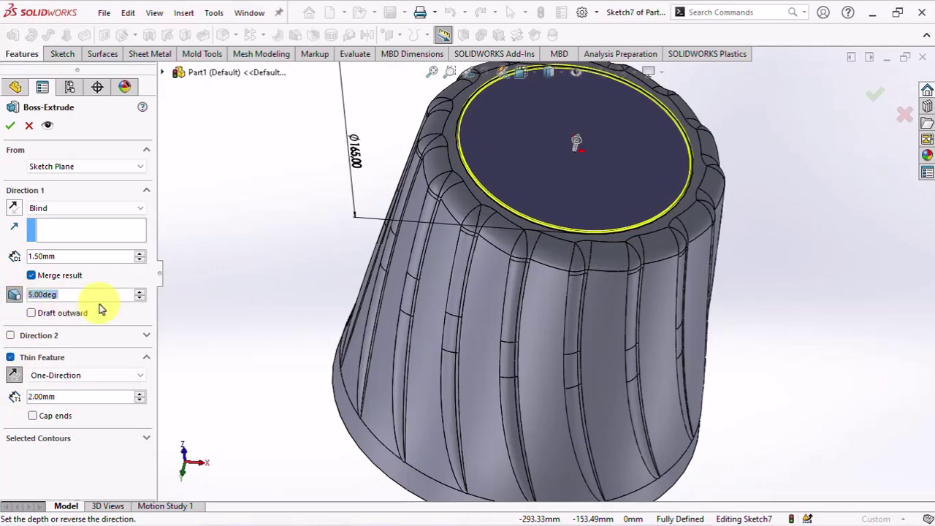
pyautogui.click(139, 297)
pyautogui.click(139, 297)
pyautogui.click(138, 298)
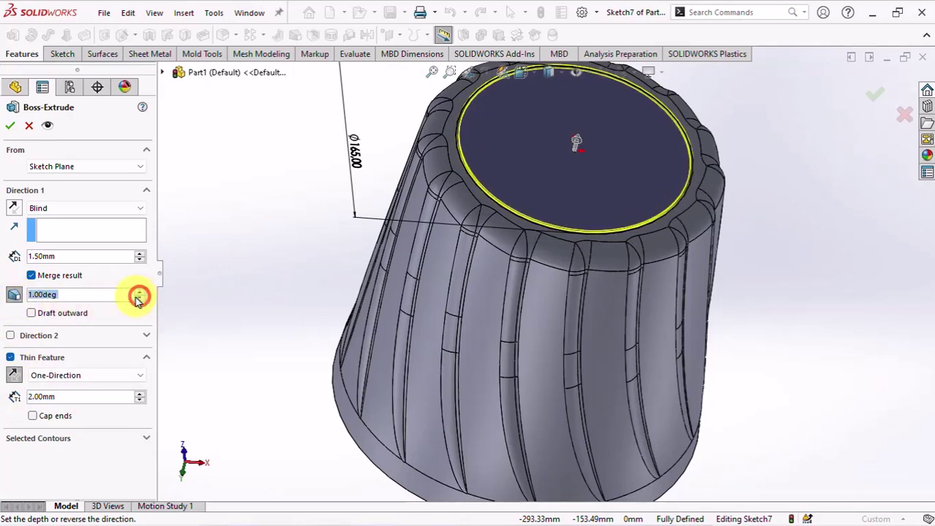
pyautogui.click(12, 126)
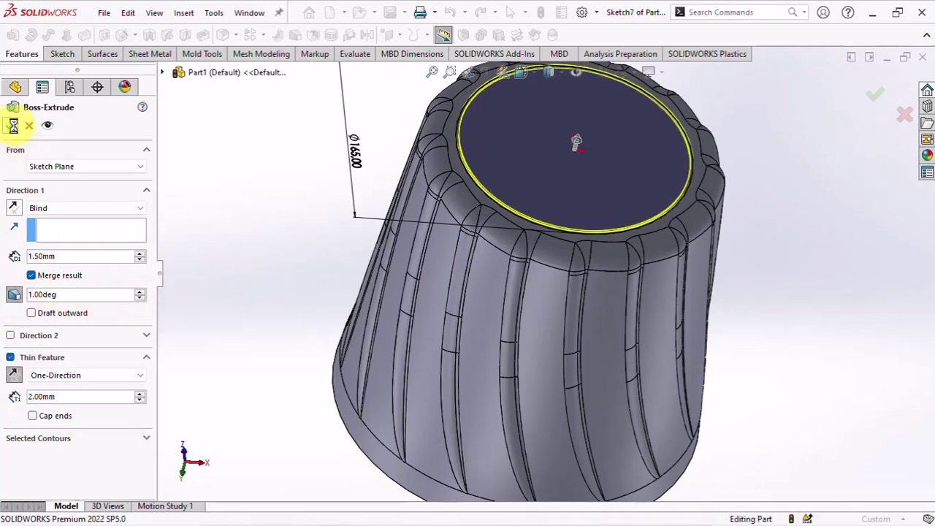
# Step: Apply a full round fillet across the base ring's two side faces and top face
pyautogui.scroll(-5, 465, 187)
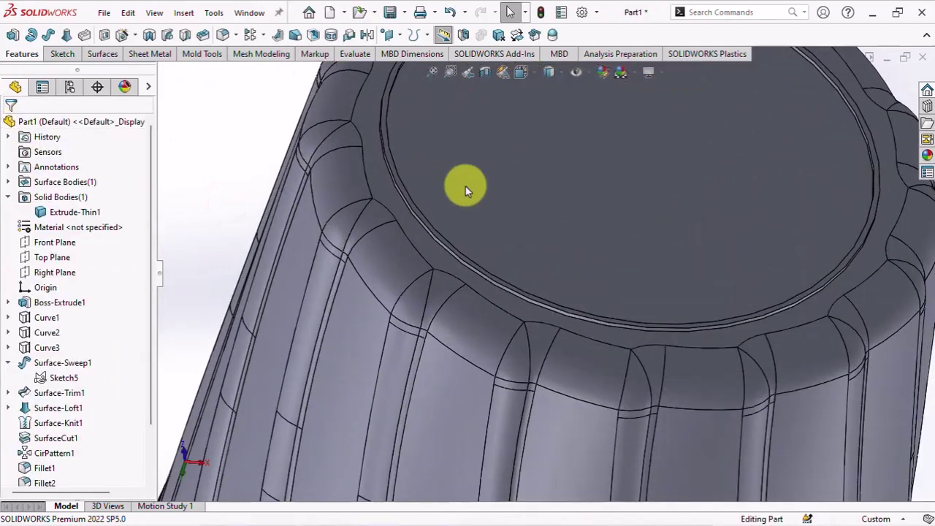
pyautogui.scroll(-5, 431, 191)
pyautogui.click(431, 191)
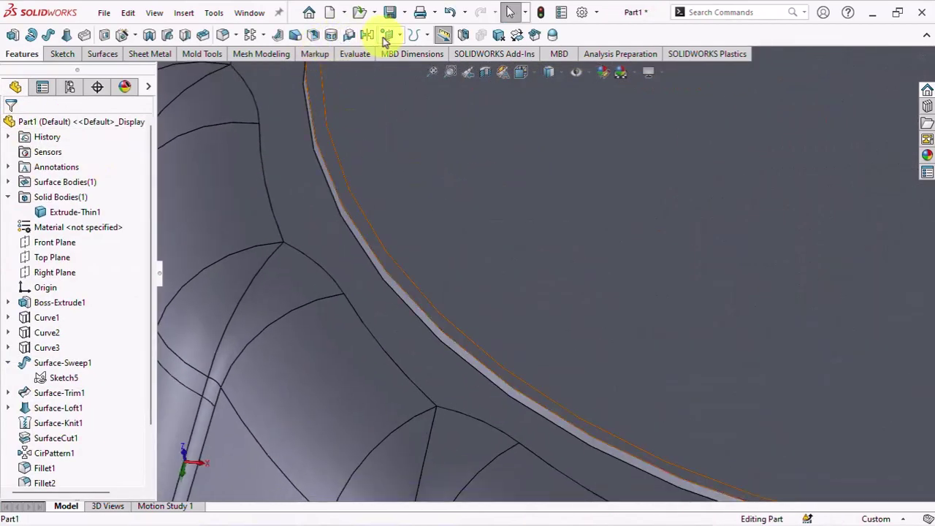
pyautogui.click(224, 36)
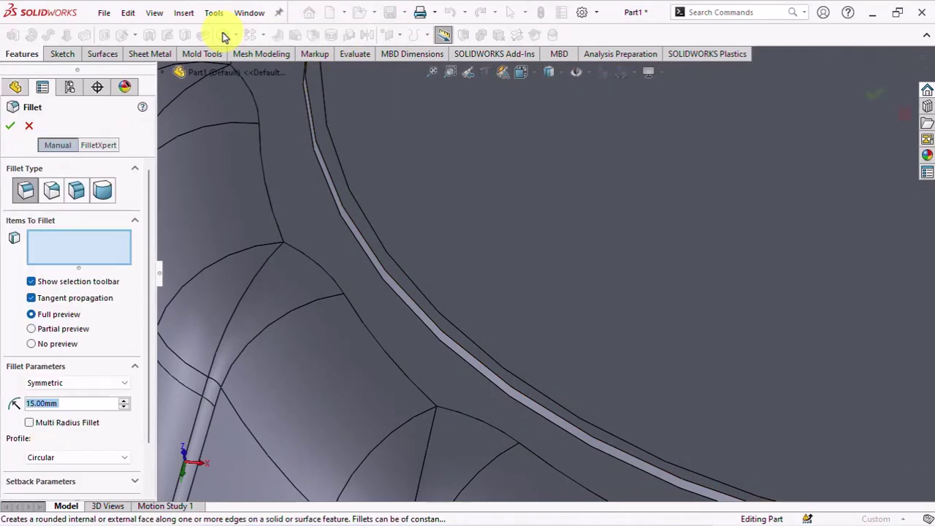
pyautogui.click(102, 190)
pyautogui.scroll(-2, 388, 254)
pyautogui.click(388, 253)
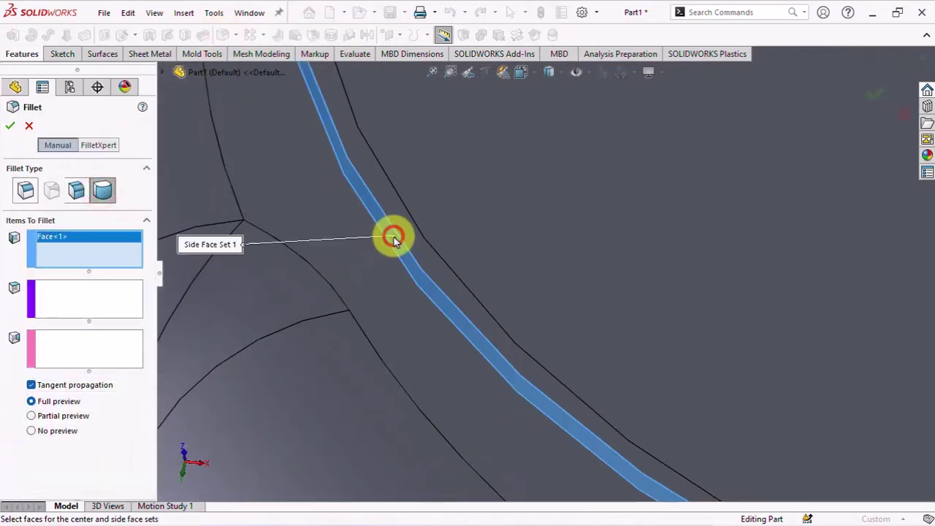
pyautogui.click(407, 226)
pyautogui.moveTo(408, 226); pyautogui.dragTo(377, 245, button='middle')
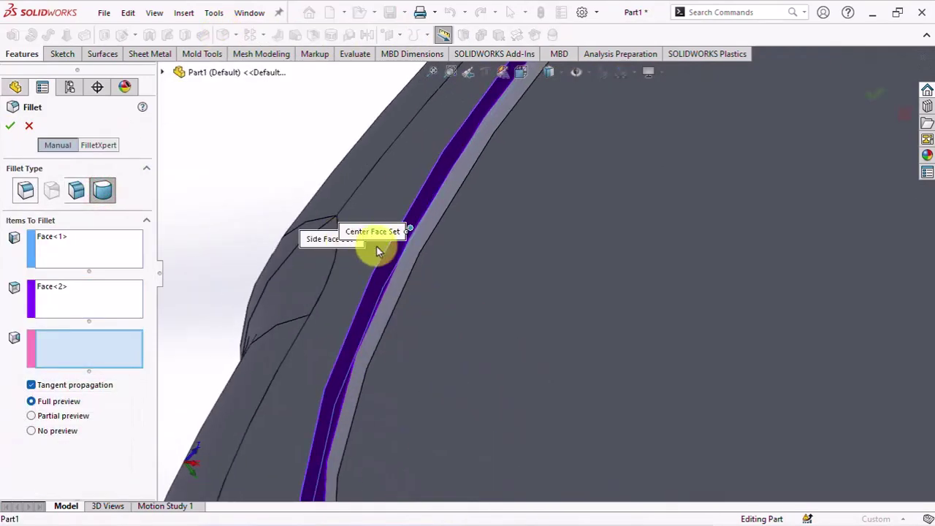
pyautogui.click(417, 245)
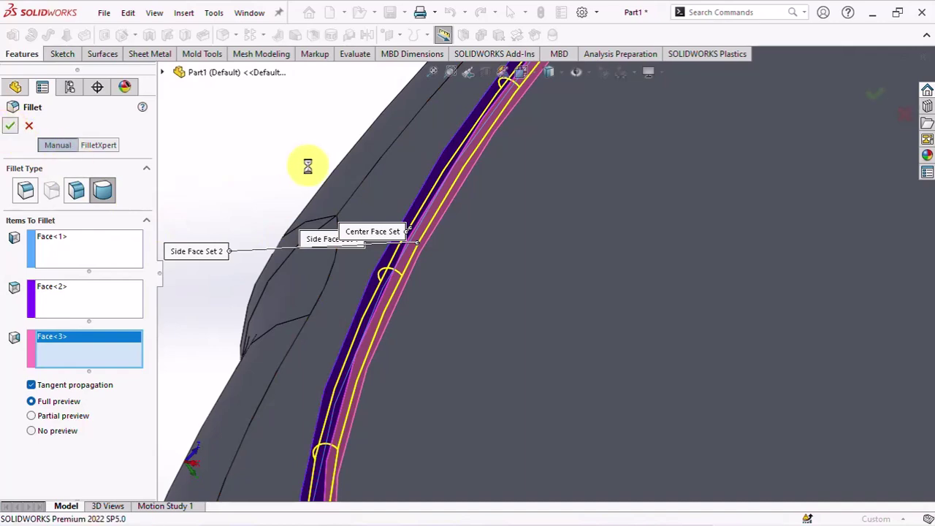
pyautogui.scroll(2, 296, 168)
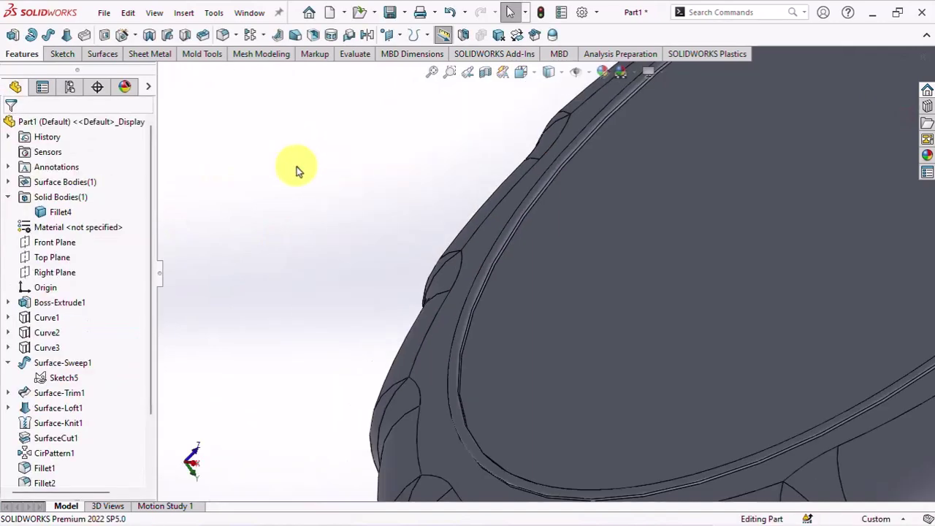
pyautogui.scroll(4, 398, 190)
pyautogui.moveTo(488, 232)
pyautogui.mouseDown(button='middle')
pyautogui.moveTo(539, 324)
pyautogui.moveTo(558, 324)
pyautogui.moveTo(498, 379)
pyautogui.mouseUp(button='middle')
pyautogui.scroll(-2, 842, 412)
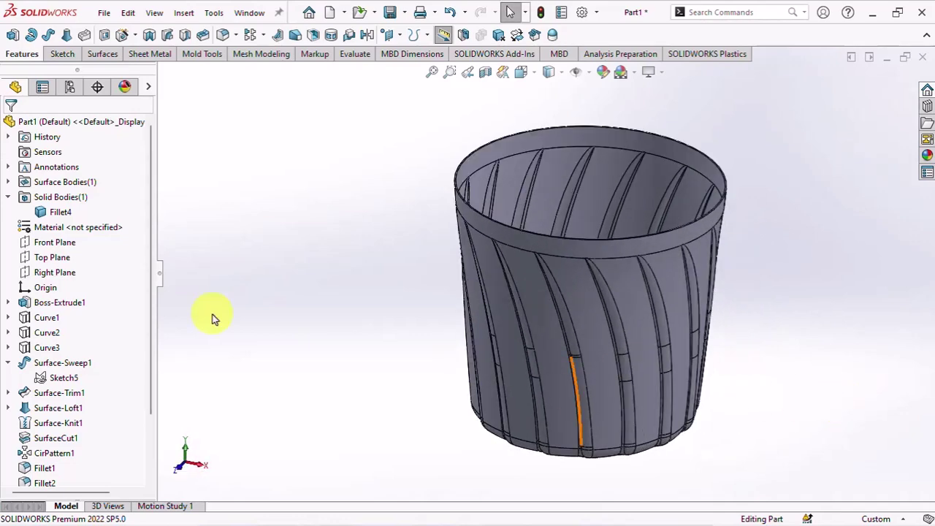
# Step: Start a Front Plane sketch and draw a vertical centerline down from the rim
pyautogui.click(37, 244)
pyautogui.click(25, 228)
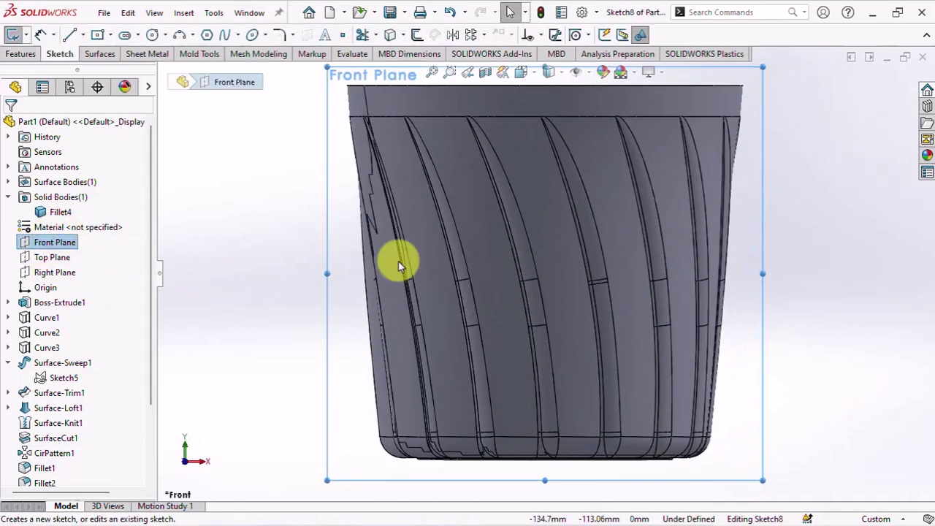
pyautogui.click(81, 35)
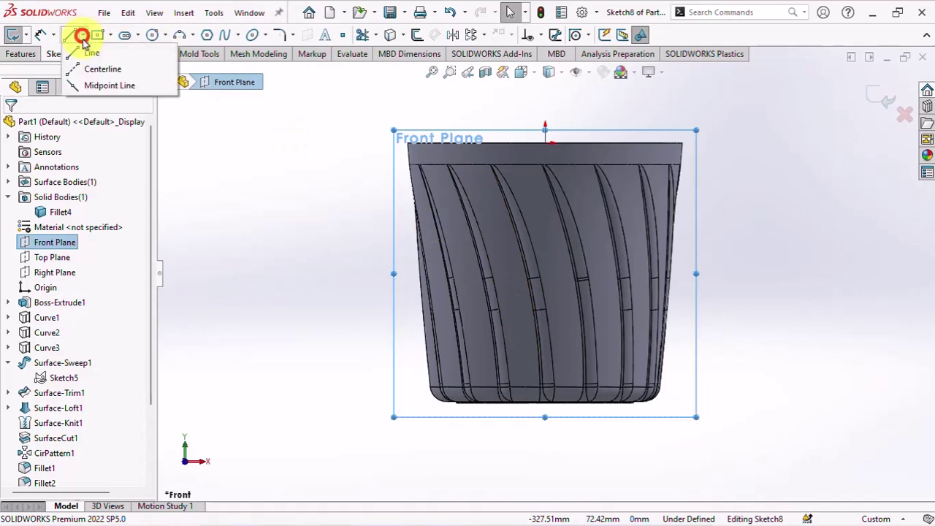
pyautogui.click(69, 35)
pyautogui.click(545, 144)
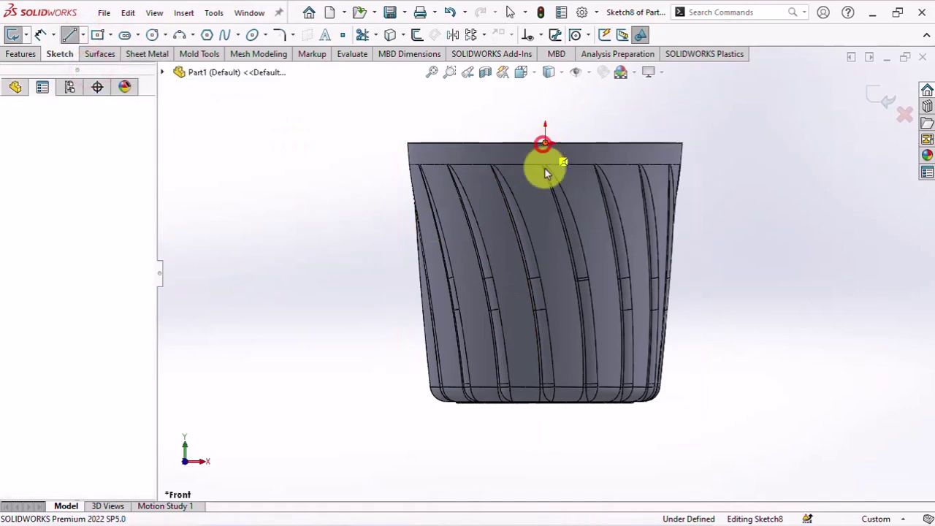
pyautogui.click(547, 273)
pyautogui.rightClick(547, 274)
pyautogui.click(557, 283)
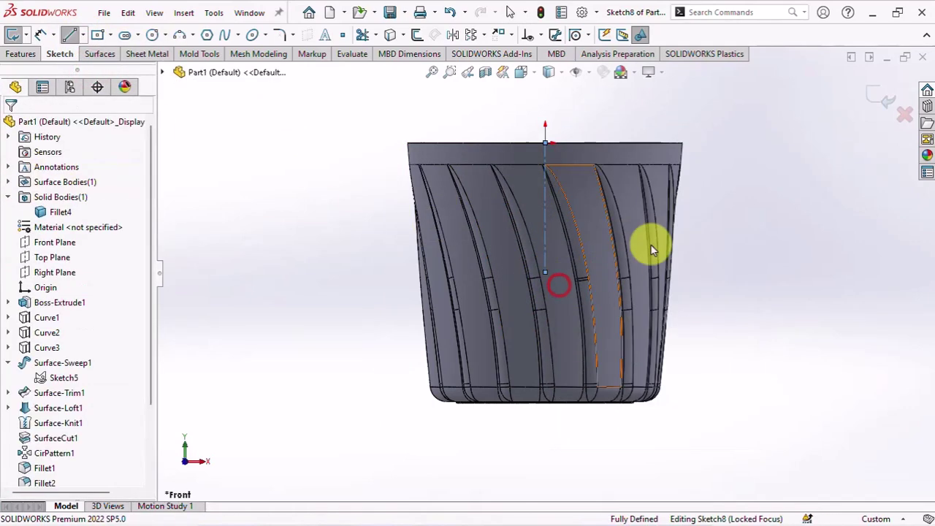
# Step: In wireframe view, sketch a horizontal ledge and sloped leg off the bucket's top edge
pyautogui.scroll(-3, 679, 192)
pyautogui.scroll(-2, 657, 175)
pyautogui.click(548, 73)
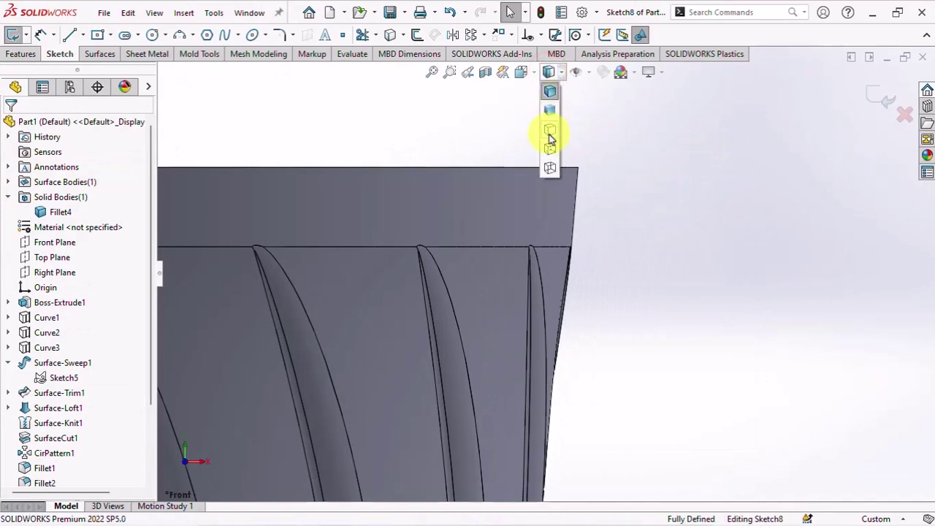
pyautogui.click(549, 160)
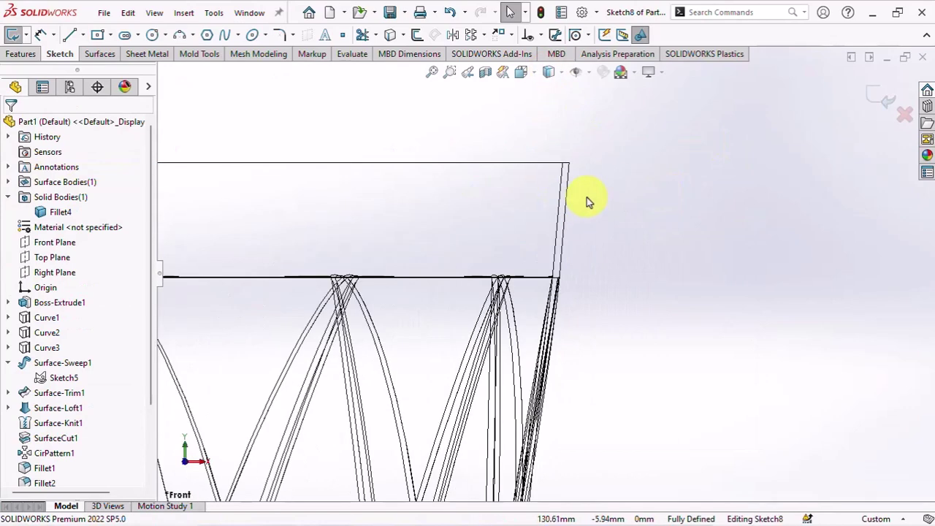
pyautogui.scroll(-2, 587, 198)
pyautogui.click(70, 34)
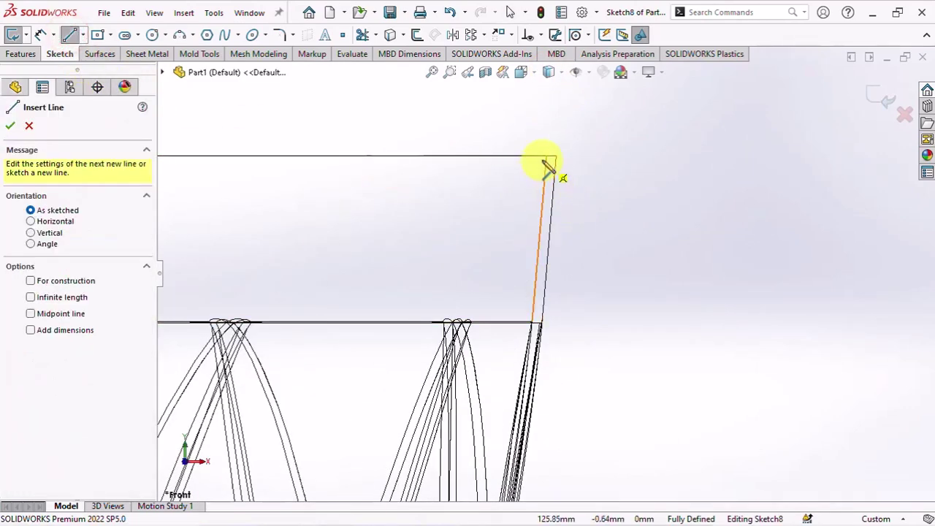
pyautogui.click(549, 157)
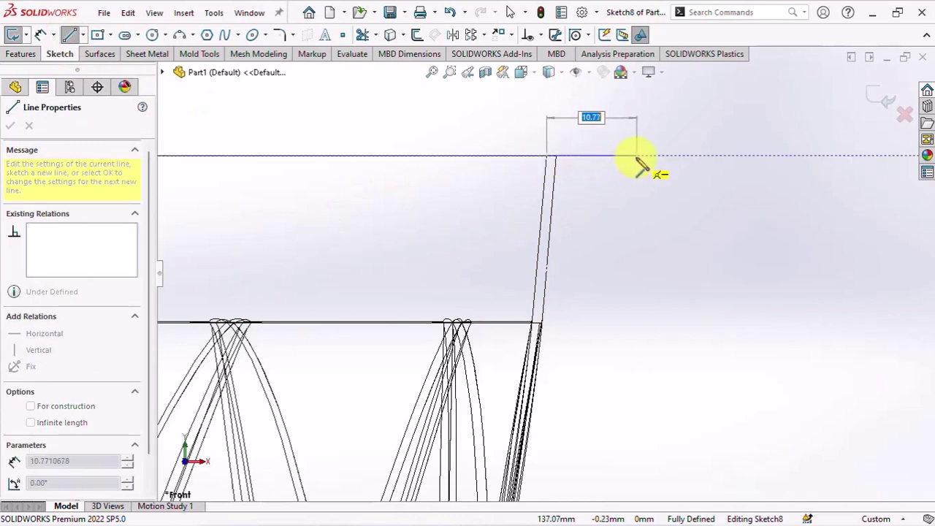
pyautogui.click(636, 157)
pyautogui.click(651, 241)
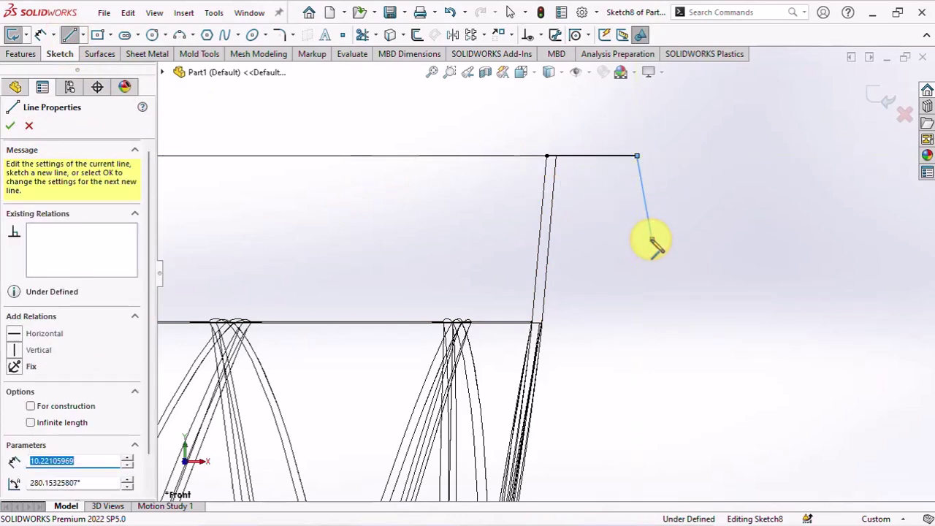
pyautogui.rightClick(652, 241)
pyautogui.click(664, 247)
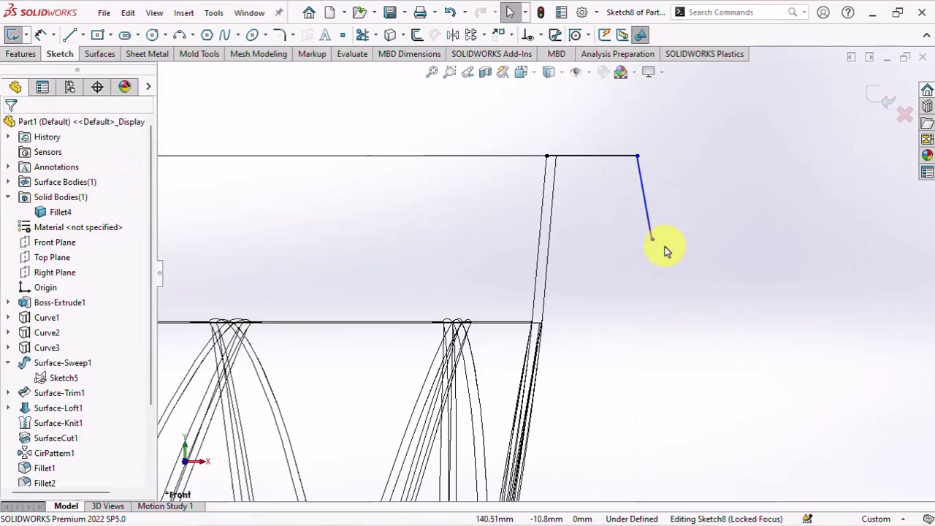
# Step: Dimension the ledge to 13 mm and the leg's angle to 10° from the centerline
pyautogui.click(40, 38)
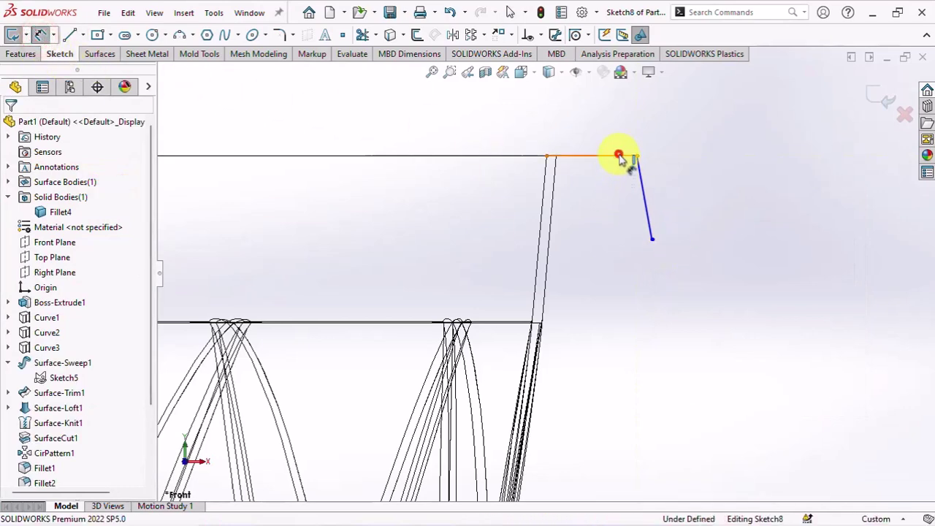
pyautogui.click(619, 156)
pyautogui.click(604, 133)
pyautogui.write('13')
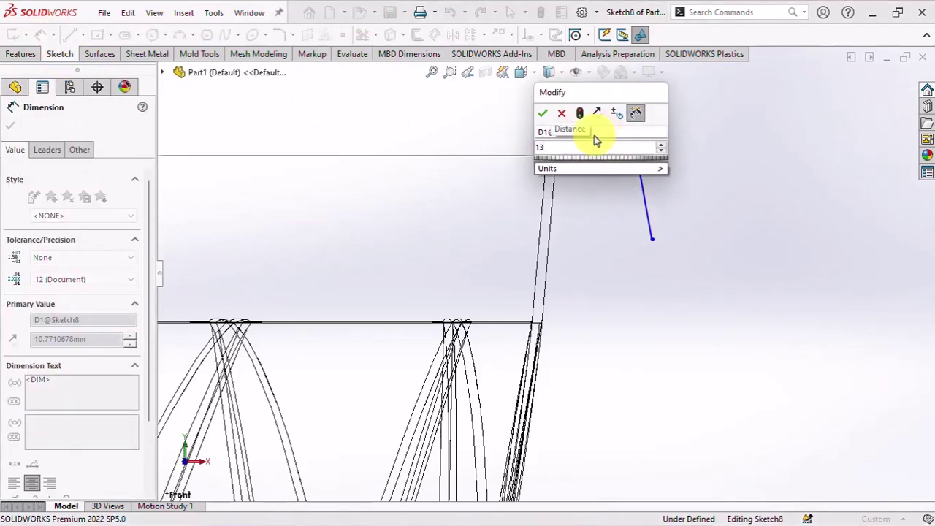
pyautogui.click(541, 115)
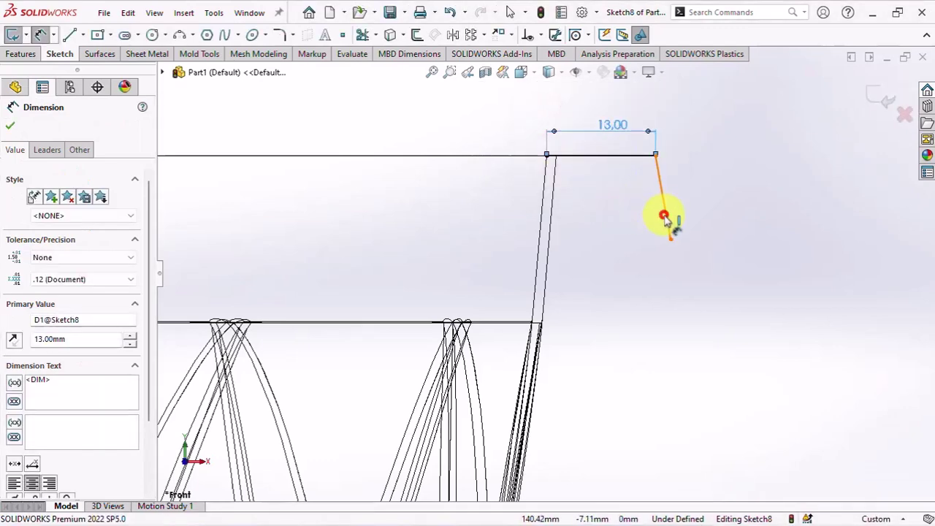
pyautogui.click(665, 219)
pyautogui.scroll(3, 546, 258)
pyautogui.click(184, 256)
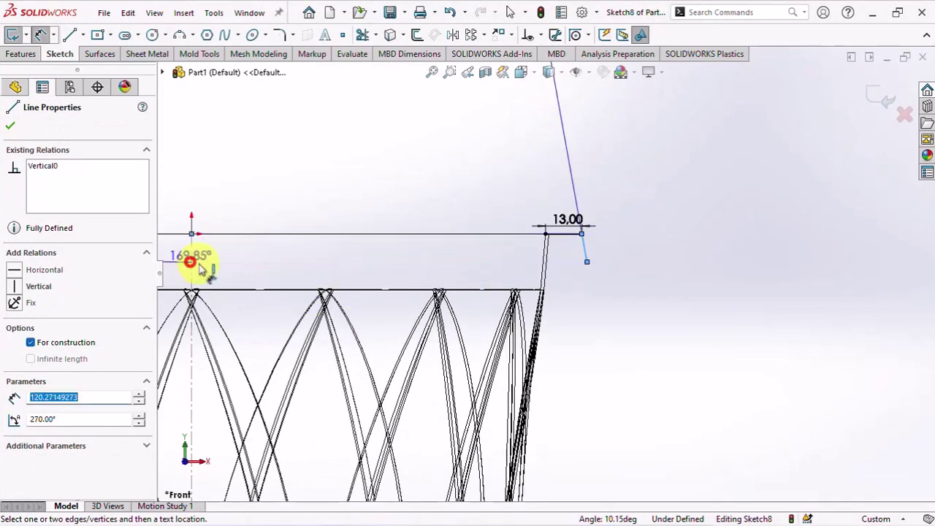
pyautogui.scroll(-3, 573, 263)
pyautogui.click(428, 271)
pyautogui.write('10')
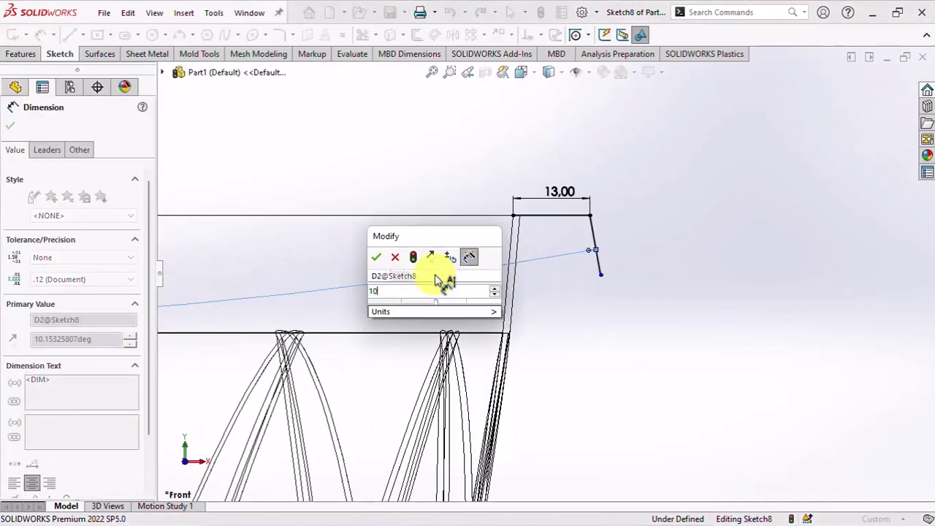
pyautogui.click(374, 260)
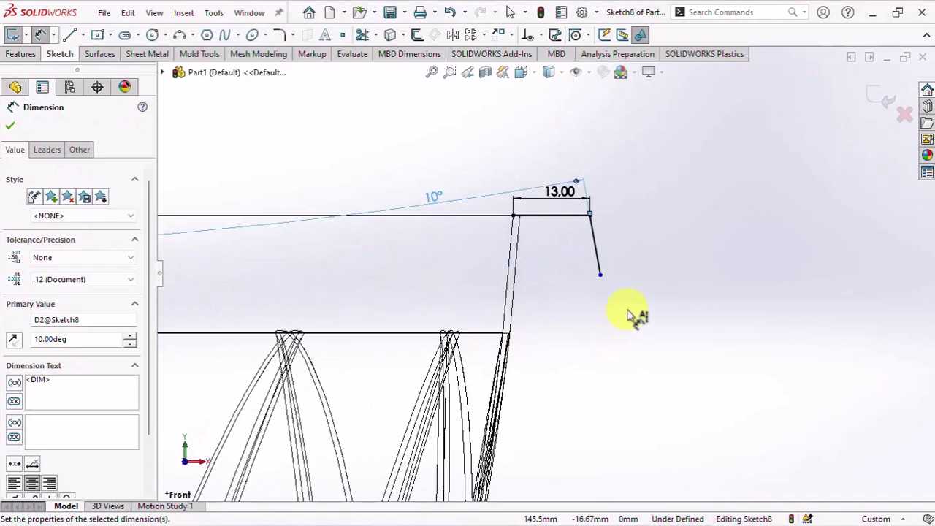
# Step: Dimension the sloped leg's drop below the ledge to 12 mm
pyautogui.click(600, 277)
pyautogui.click(575, 215)
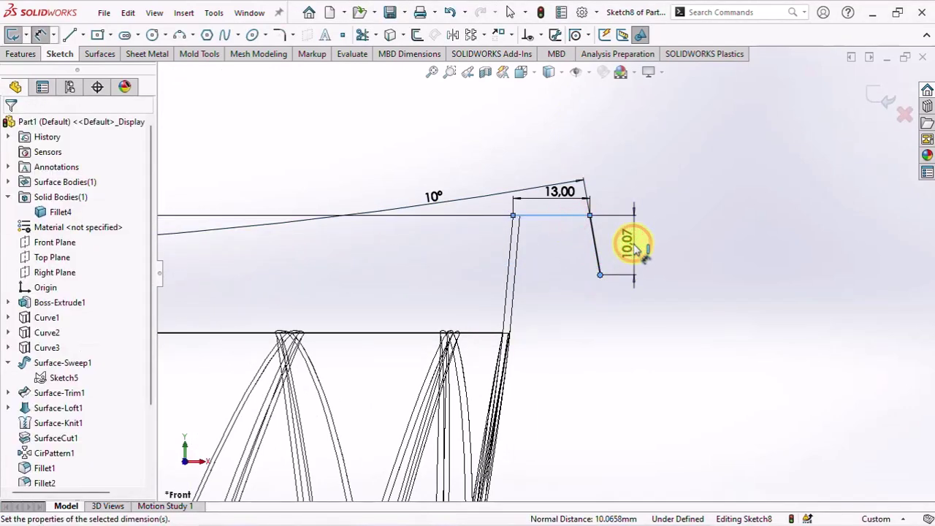
pyautogui.click(629, 247)
pyautogui.write('12')
pyautogui.press('Return')
pyautogui.scroll(-2, 578, 251)
pyautogui.scroll(-1, 577, 249)
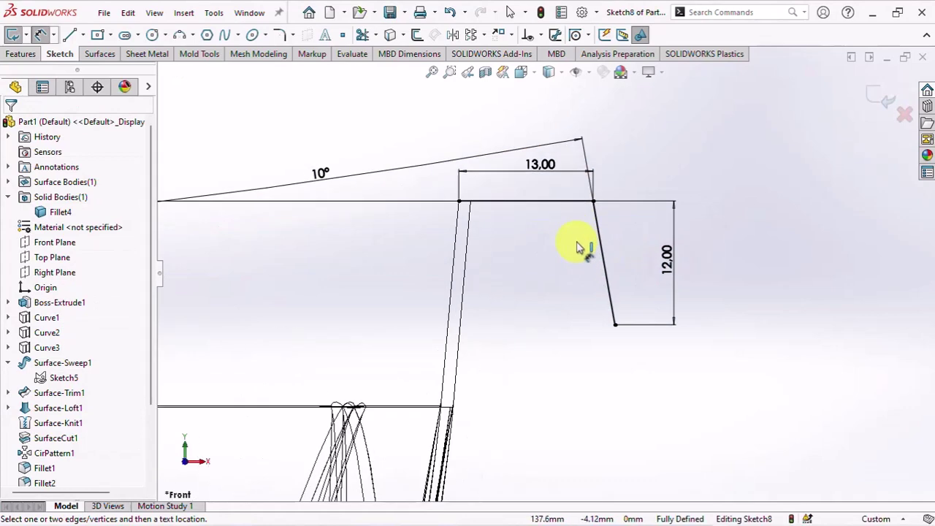
pyautogui.click(418, 35)
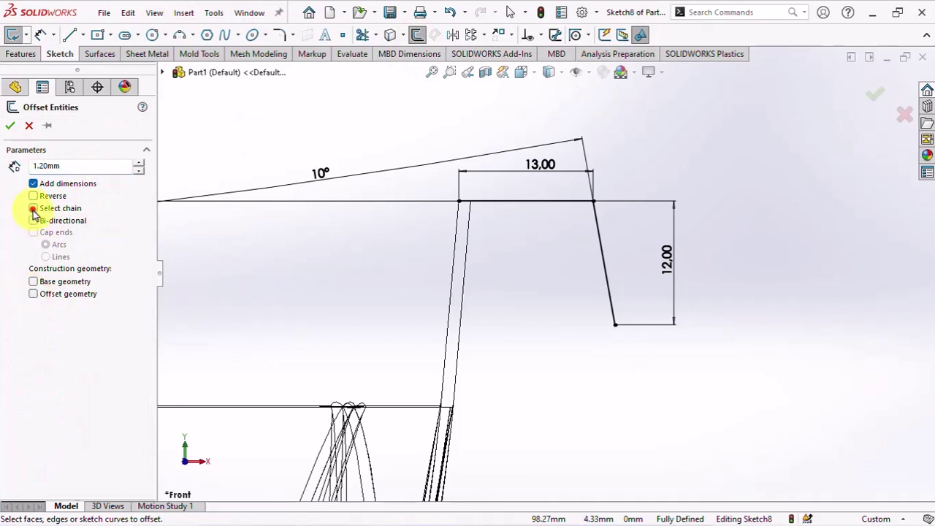
# Step: Offset the lip chain 1.20 mm inward and draw lines closing its bottom and ledge ends
pyautogui.click(539, 203)
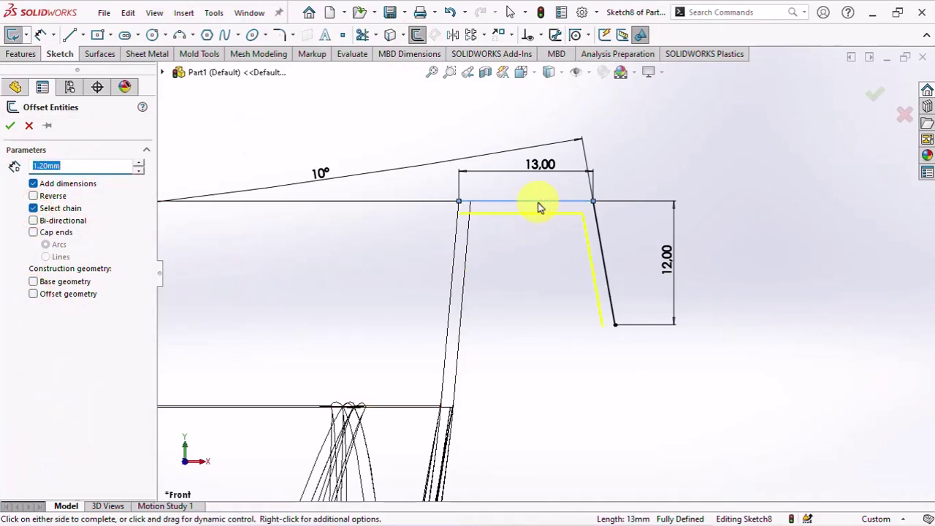
pyautogui.click(539, 208)
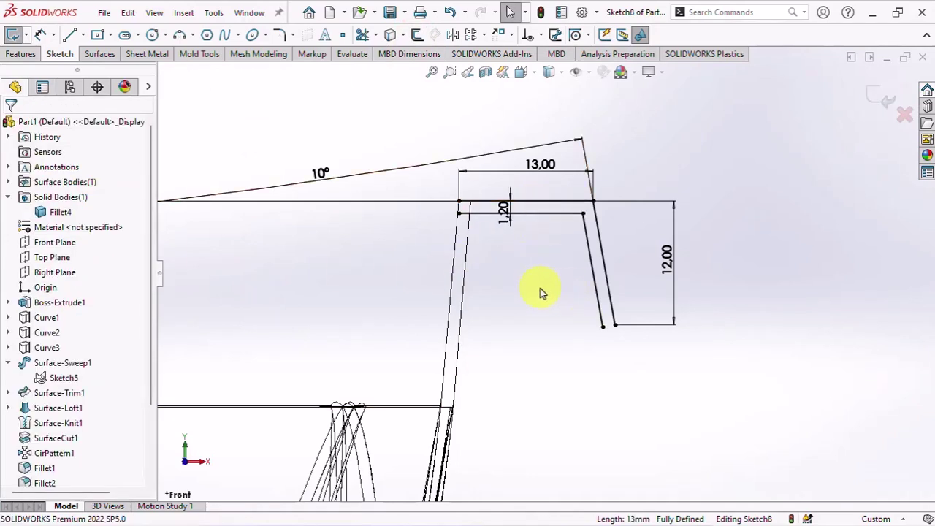
pyautogui.press('l')
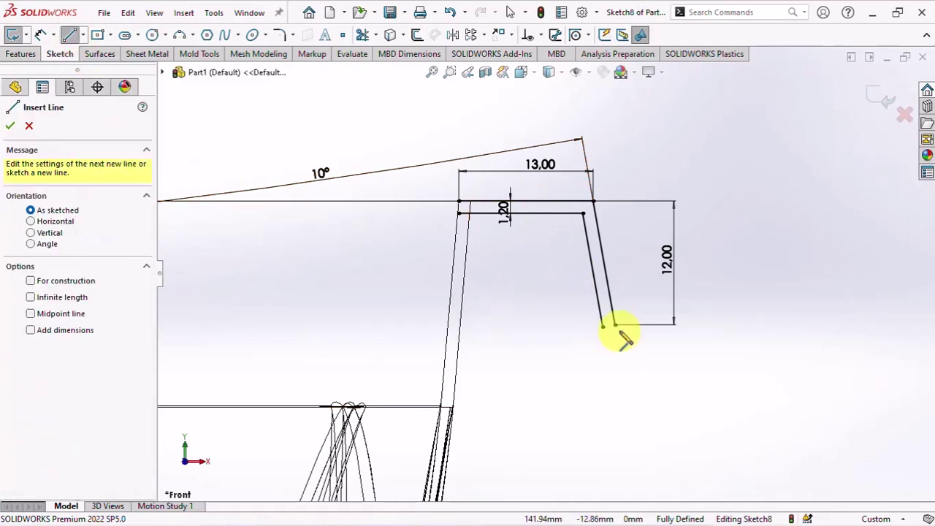
pyautogui.click(615, 324)
pyautogui.click(564, 325)
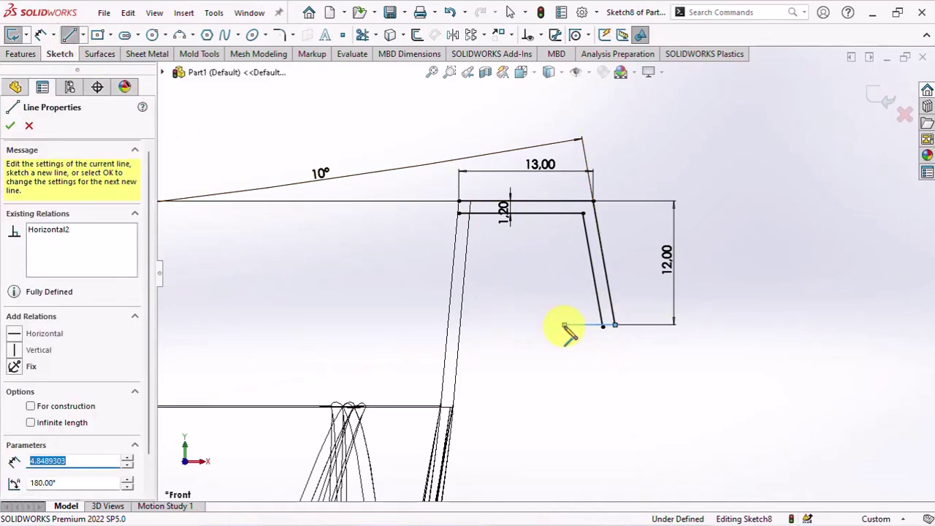
pyautogui.doubleClick(549, 331)
pyautogui.click(459, 213)
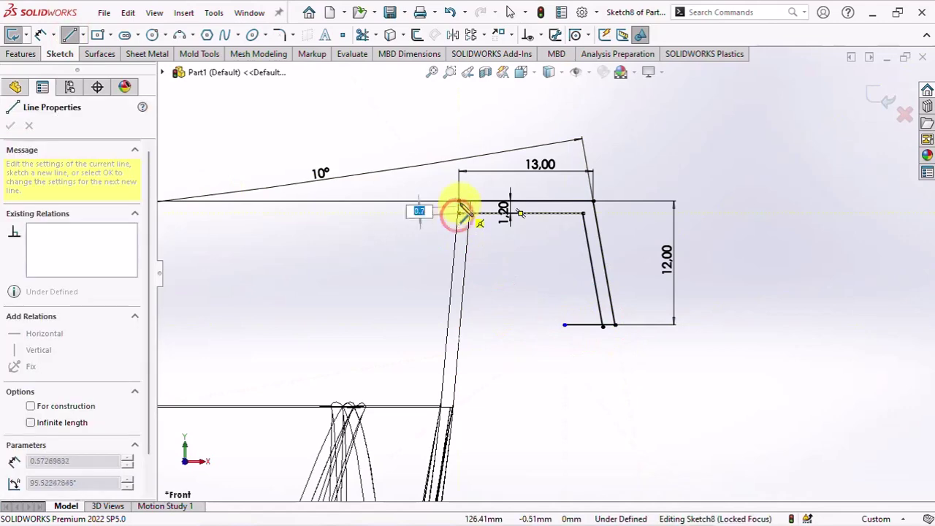
pyautogui.click(459, 203)
pyautogui.press('Escape')
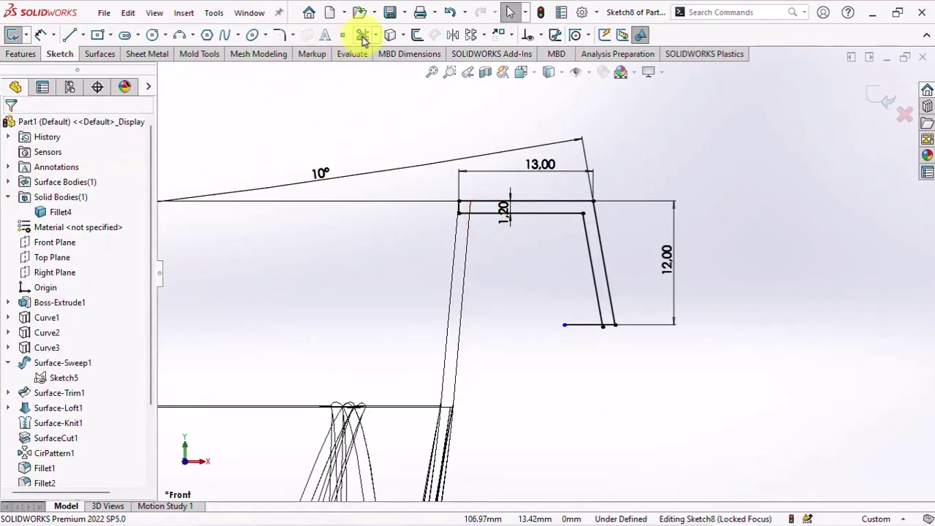
# Step: Corner-trim the bottom line and inner leg, then return to shaded view
pyautogui.click(363, 35)
pyautogui.scroll(-3, 577, 315)
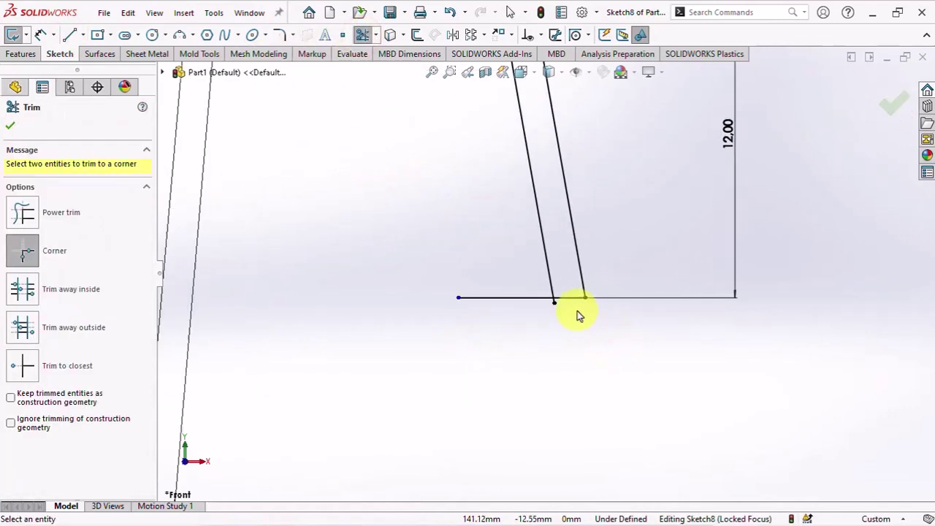
pyautogui.click(550, 283)
pyautogui.scroll(3, 555, 286)
pyautogui.scroll(2, 561, 290)
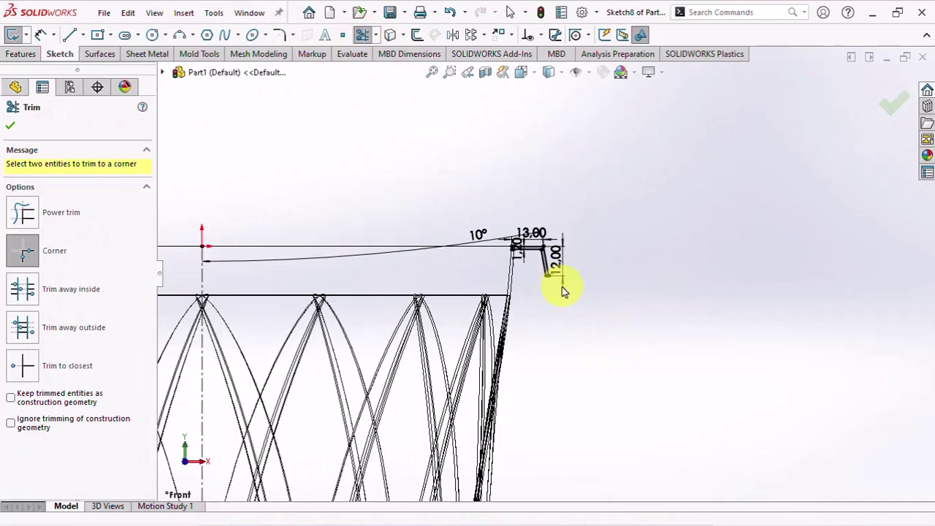
pyautogui.click(550, 74)
pyautogui.scroll(3, 618, 190)
pyautogui.moveTo(618, 190); pyautogui.dragTo(606, 240, button='middle')
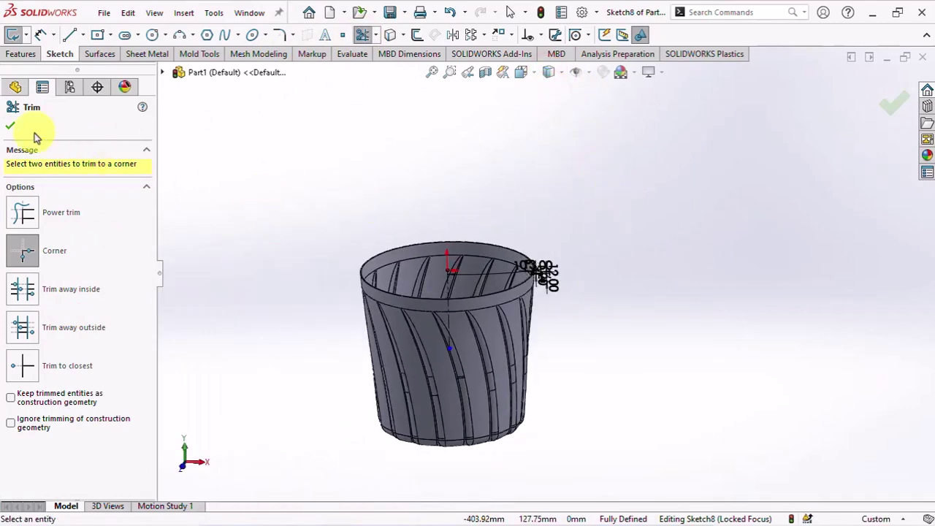
pyautogui.click(10, 126)
pyautogui.click(20, 56)
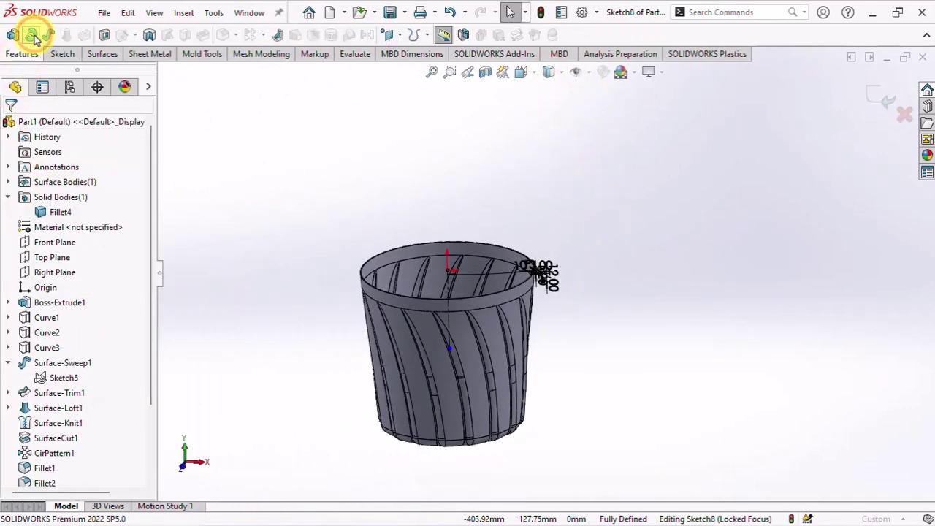
# Step: Revolve the lip profile 360° around the vertical centerline
pyautogui.click(33, 36)
pyautogui.click(451, 322)
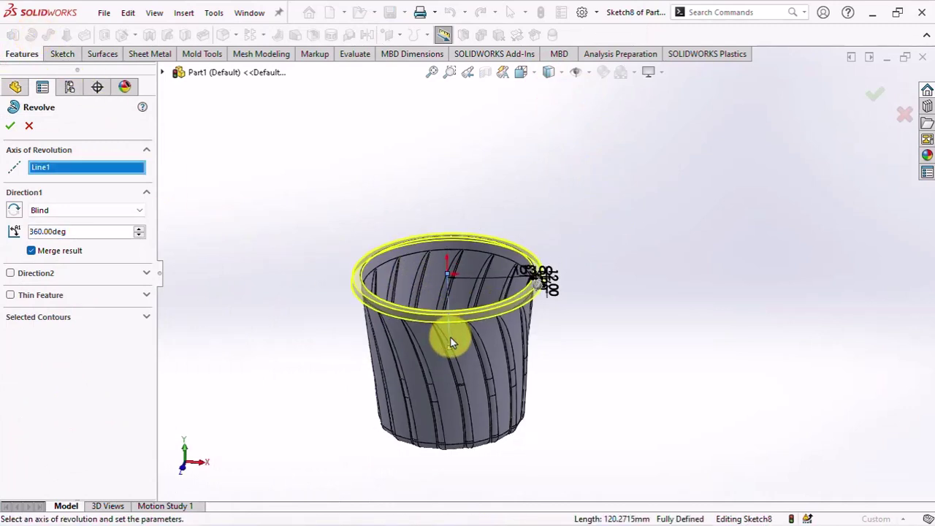
pyautogui.click(10, 127)
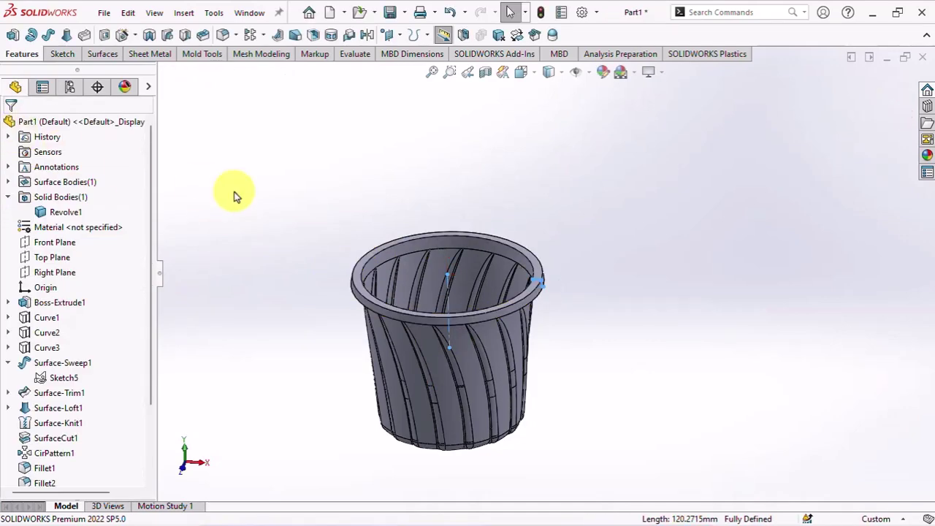
pyautogui.scroll(-2, 424, 436)
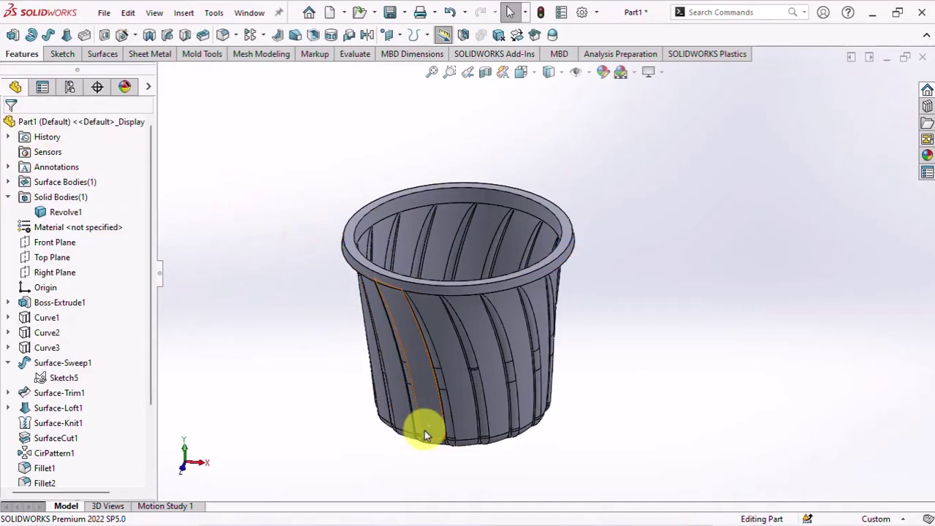
pyautogui.click(49, 242)
# Step: Start a sketch on the Front Plane and switch the display to wireframe
pyautogui.click(66, 220)
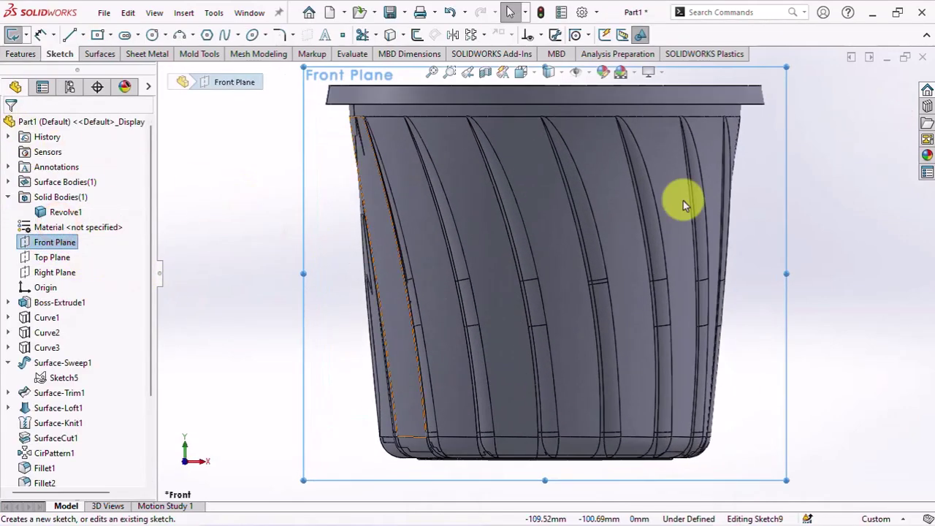
pyautogui.scroll(-2, 760, 114)
pyautogui.click(549, 72)
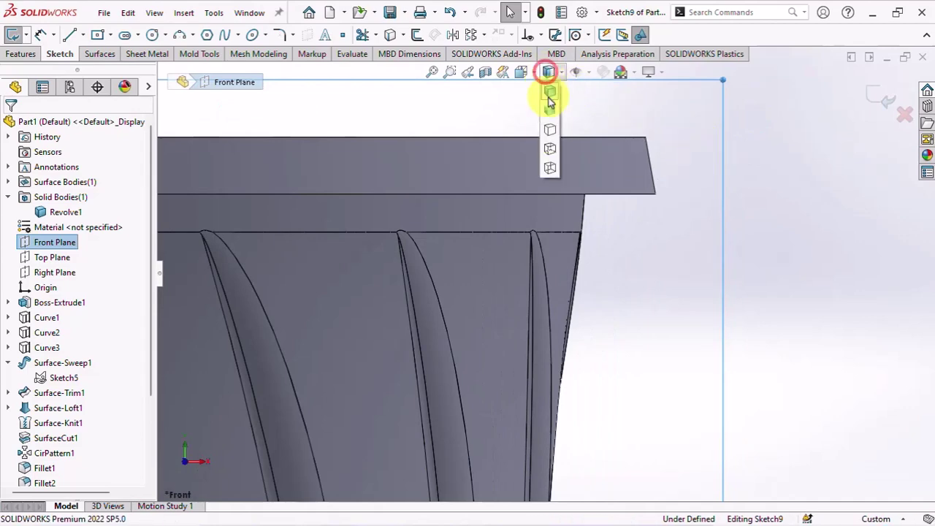
pyautogui.click(547, 166)
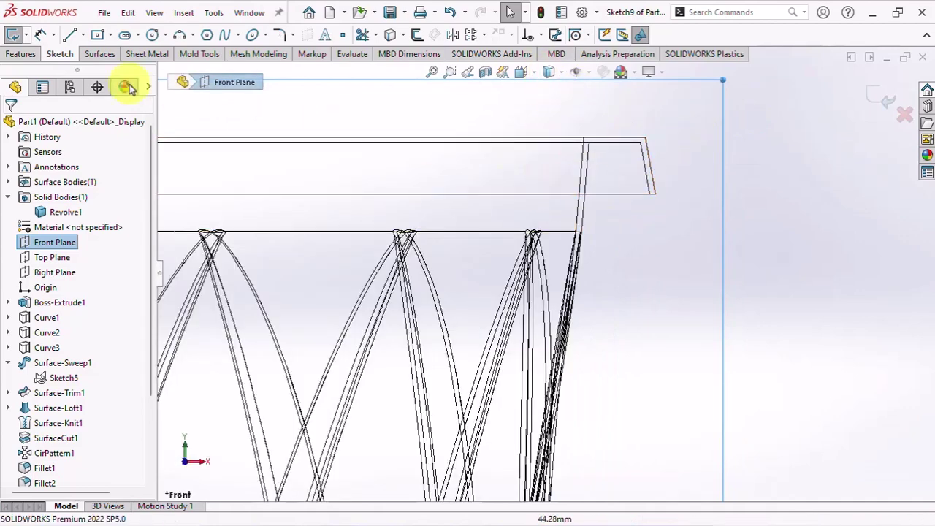
# Step: Draw a closed slanted tab outline starting at the rim's outer corner
pyautogui.click(69, 35)
pyautogui.click(655, 194)
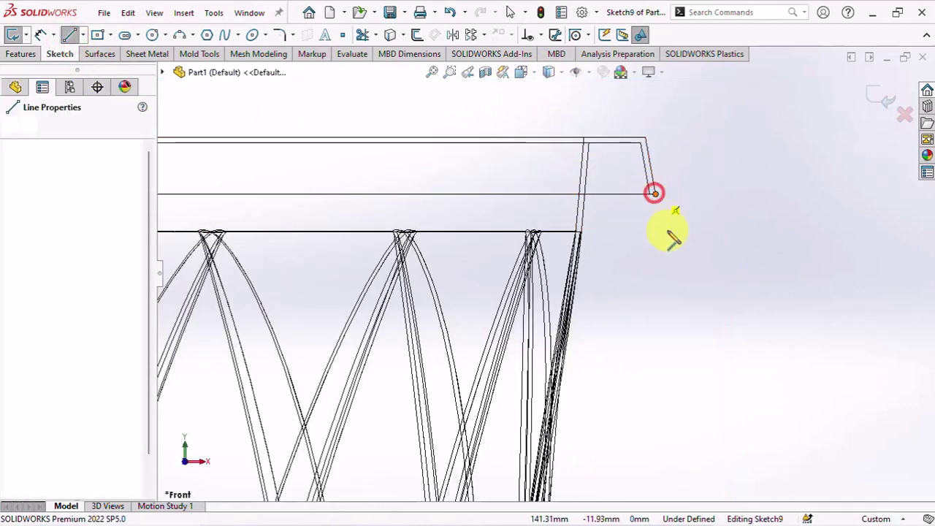
pyautogui.click(665, 252)
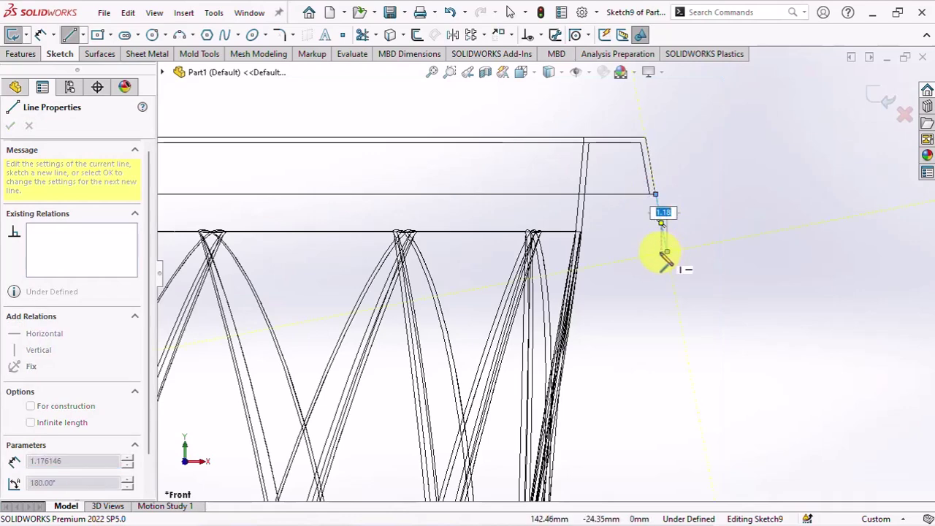
pyautogui.scroll(-5, 665, 256)
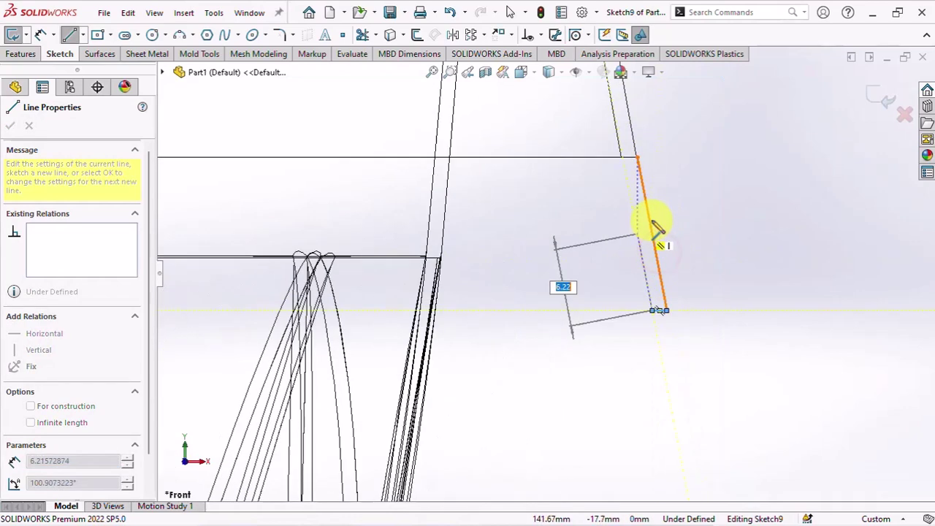
pyautogui.click(635, 158)
pyautogui.rightClick(635, 159)
pyautogui.click(658, 171)
# Step: Make the two long tab edges Parallel and the outer edge Collinear with the bucket wall
pyautogui.click(643, 198)
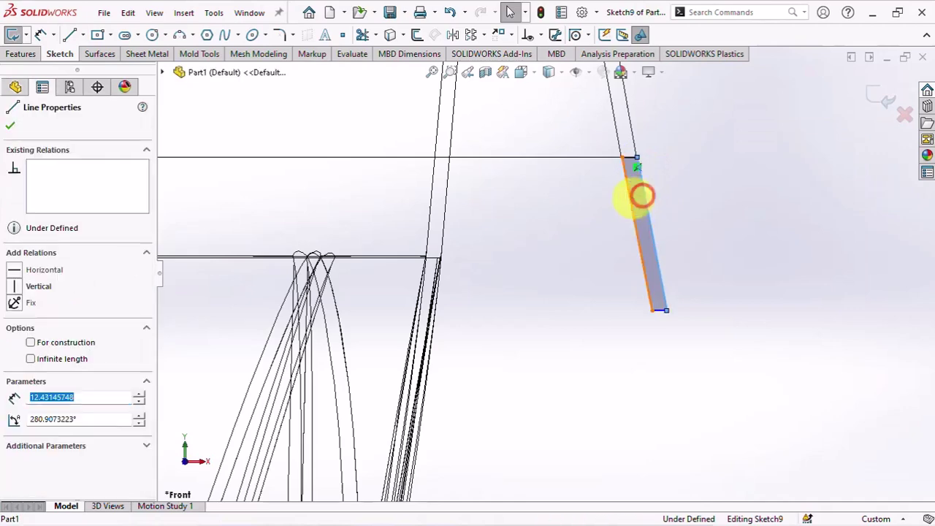
pyautogui.keyDown('ctrl'); pyautogui.click(628, 198); pyautogui.keyUp('ctrl')
pyautogui.click(752, 139)
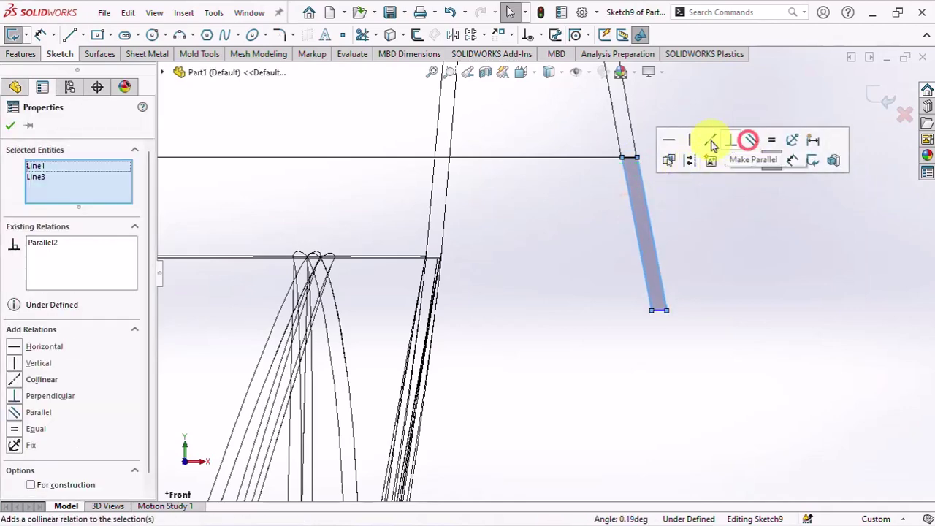
pyautogui.click(641, 130)
pyautogui.click(642, 170)
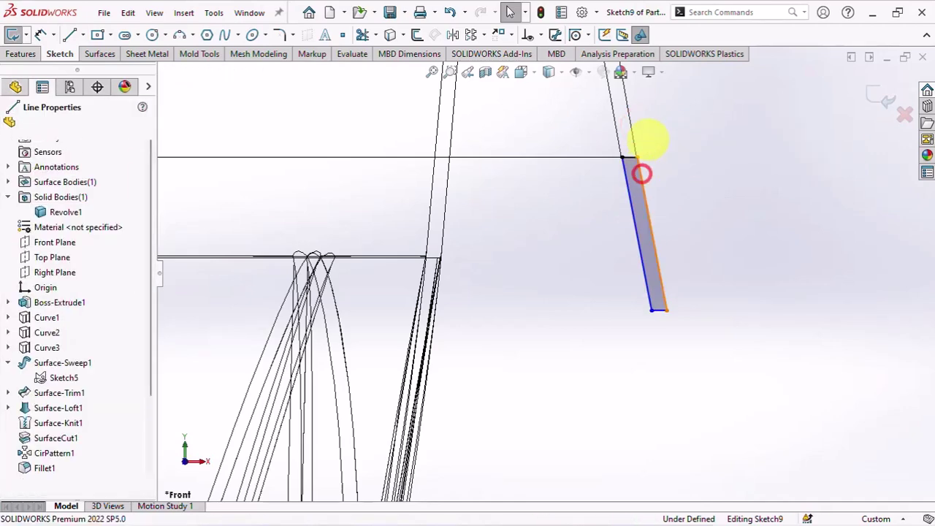
pyautogui.keyDown('ctrl'); pyautogui.click(632, 134); pyautogui.keyUp('ctrl')
pyautogui.click(671, 73)
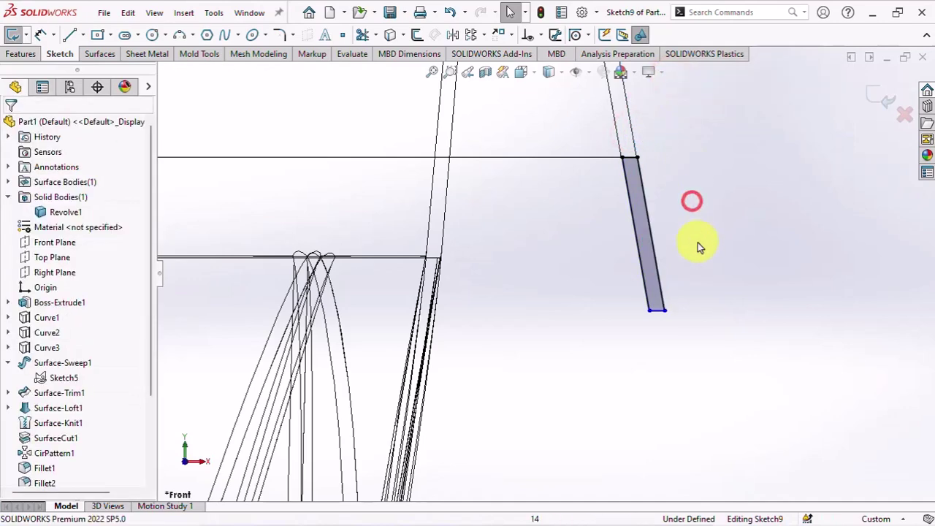
# Step: Dimension the profile's bottom point 26 mm below the rim's top edge
pyautogui.scroll(5, 536, 273)
pyautogui.click(559, 175)
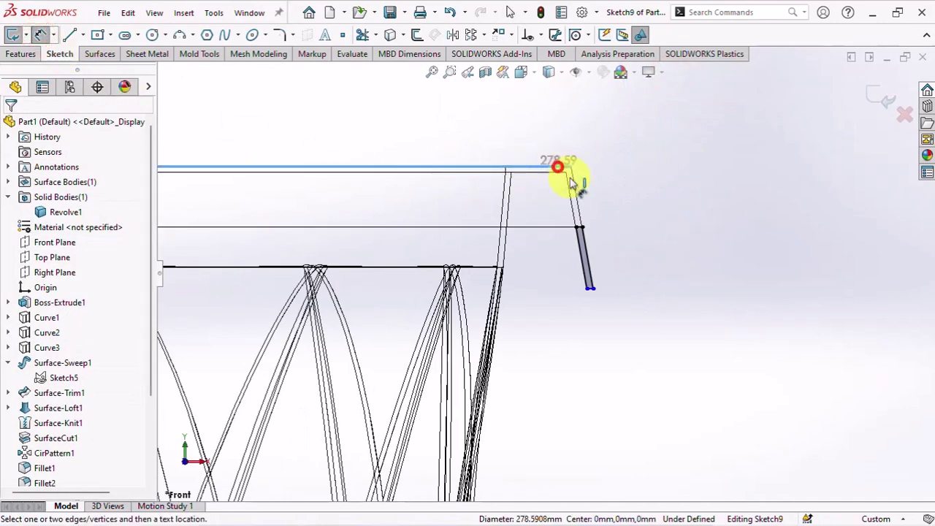
pyautogui.scroll(-4, 556, 334)
pyautogui.click(555, 354)
pyautogui.click(596, 218)
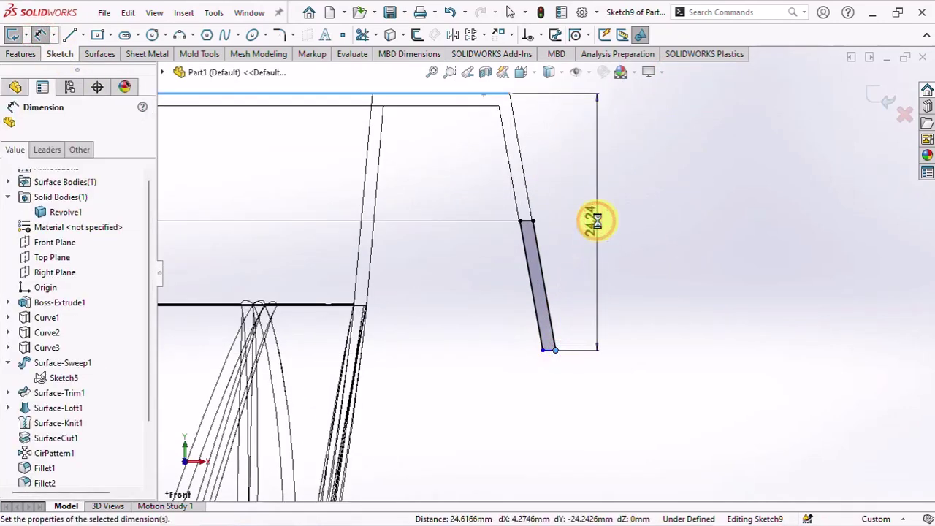
pyautogui.write('26')
pyautogui.click(538, 207)
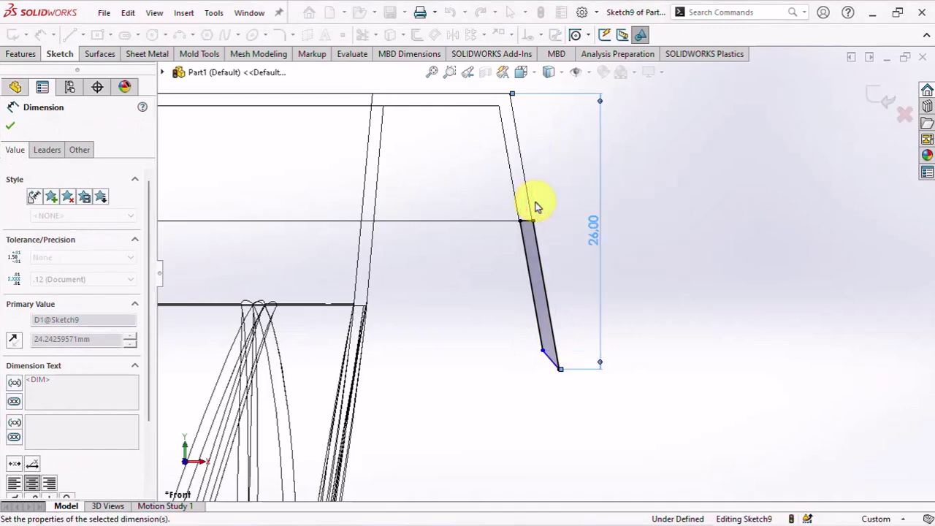
pyautogui.press('Escape')
# Step: Make the short bottom edge of the tab profile Horizontal
pyautogui.rightClick(561, 239)
pyautogui.click(583, 282)
pyautogui.scroll(-3, 553, 356)
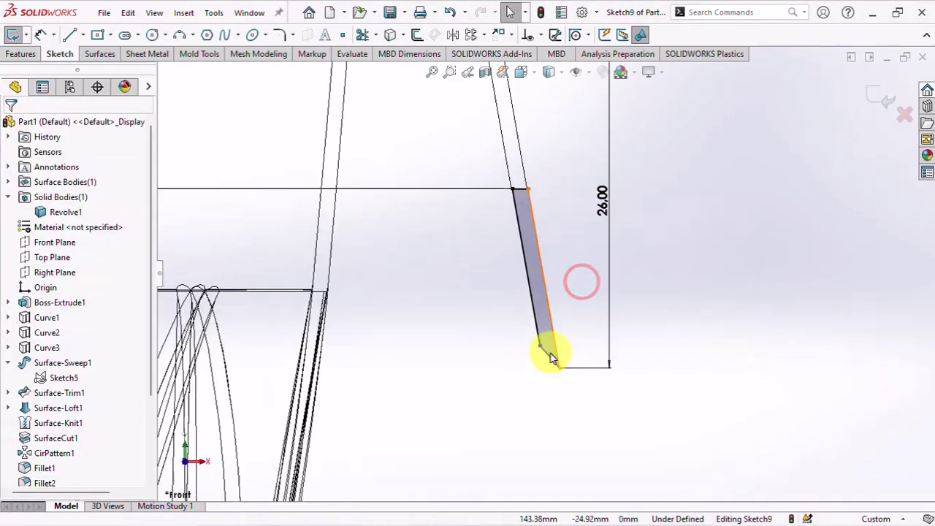
pyautogui.click(553, 355)
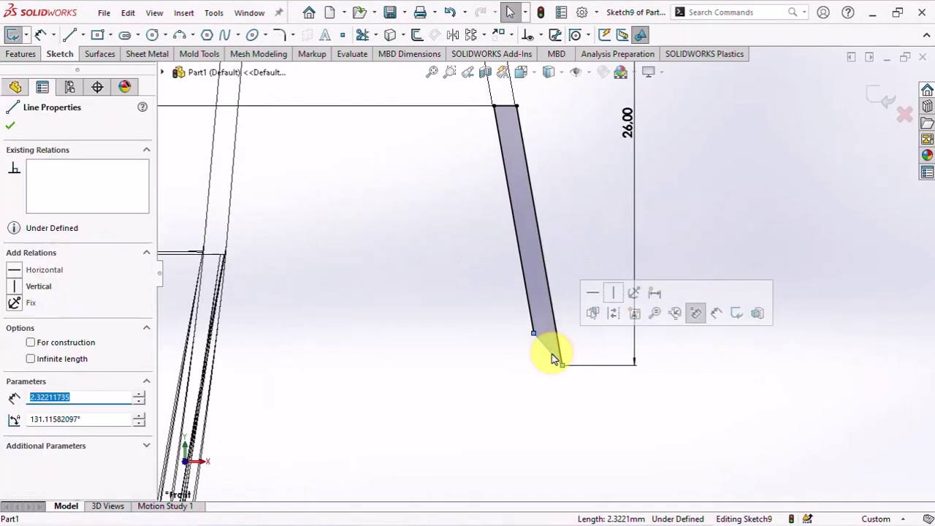
pyautogui.click(593, 293)
pyautogui.scroll(-5, 665, 271)
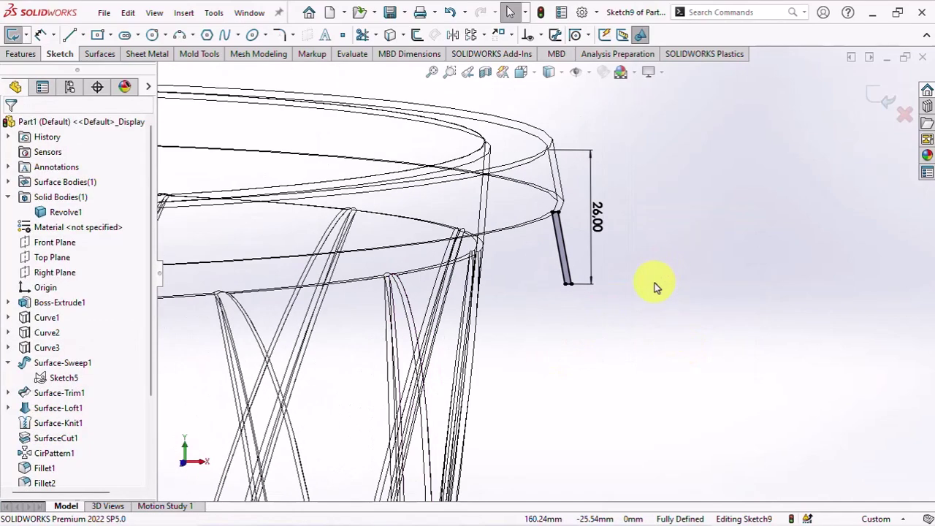
# Step: Draw a vertical centerline downward from the sketch origin
pyautogui.moveTo(663, 270); pyautogui.dragTo(626, 304, button='middle')
pyautogui.click(78, 35)
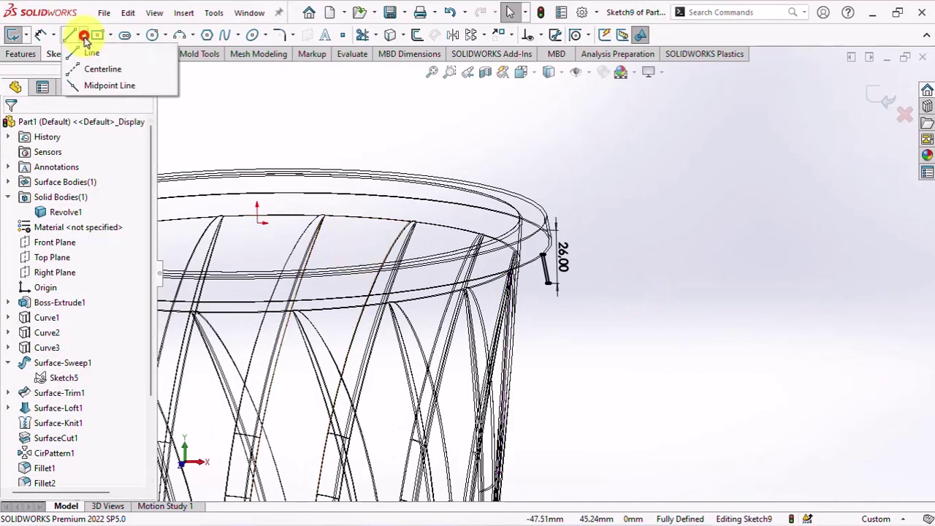
pyautogui.click(93, 69)
pyautogui.click(257, 218)
pyautogui.click(255, 253)
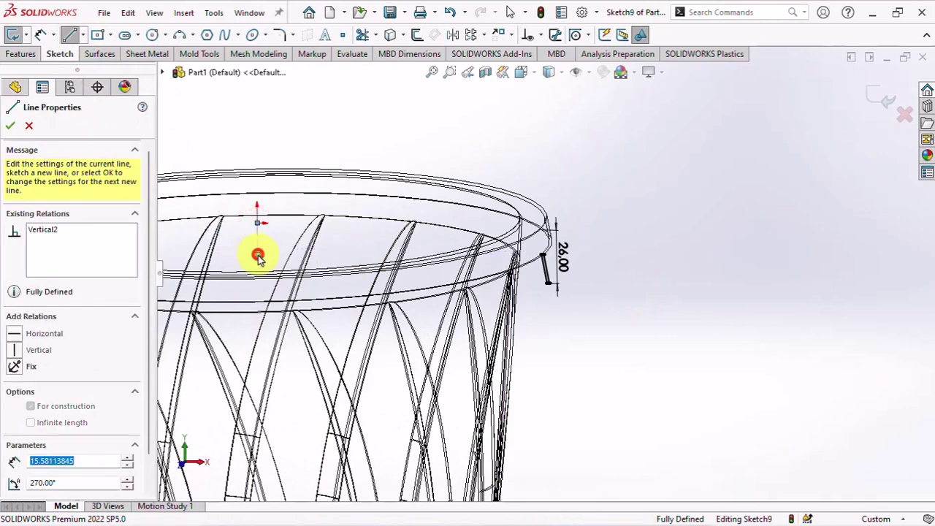
pyautogui.rightClick(258, 254)
pyautogui.click(269, 264)
# Step: Revolve Sketch9 about centerline Line7, Mid Plane at 10°, forming the small tab
pyautogui.click(21, 54)
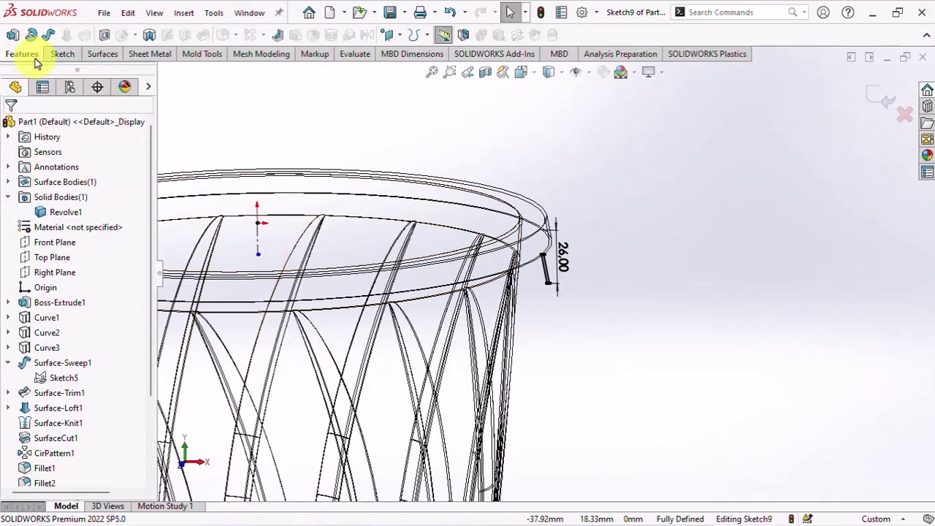
pyautogui.click(31, 36)
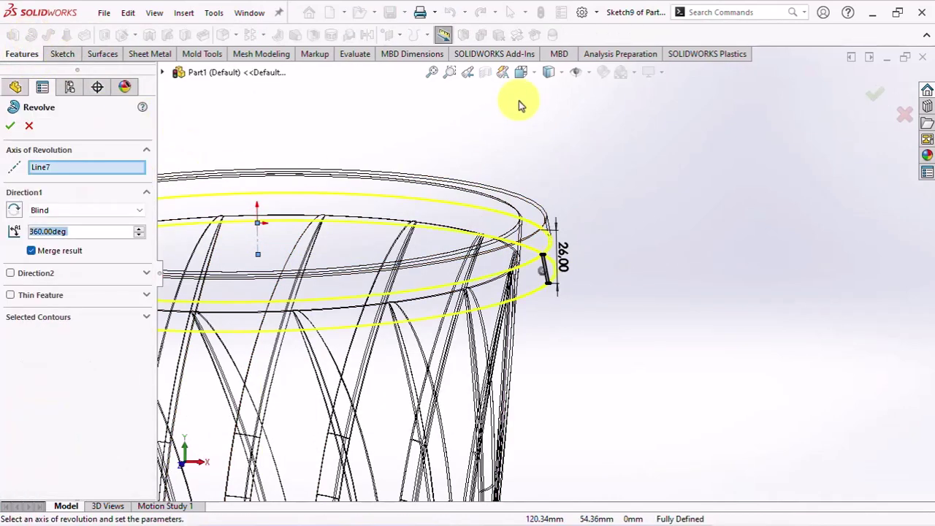
pyautogui.click(548, 70)
pyautogui.click(545, 90)
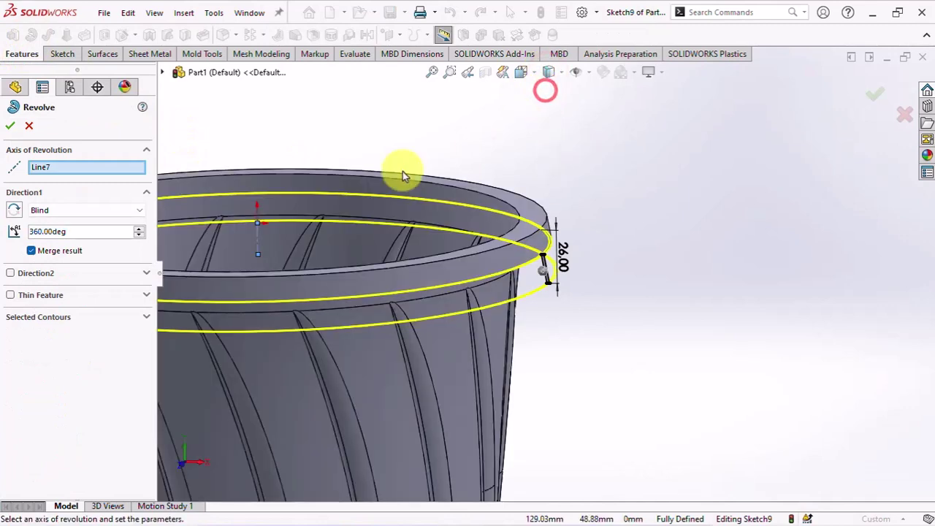
pyautogui.click(70, 210)
pyautogui.click(55, 257)
pyautogui.doubleClick(78, 233)
pyautogui.write('10')
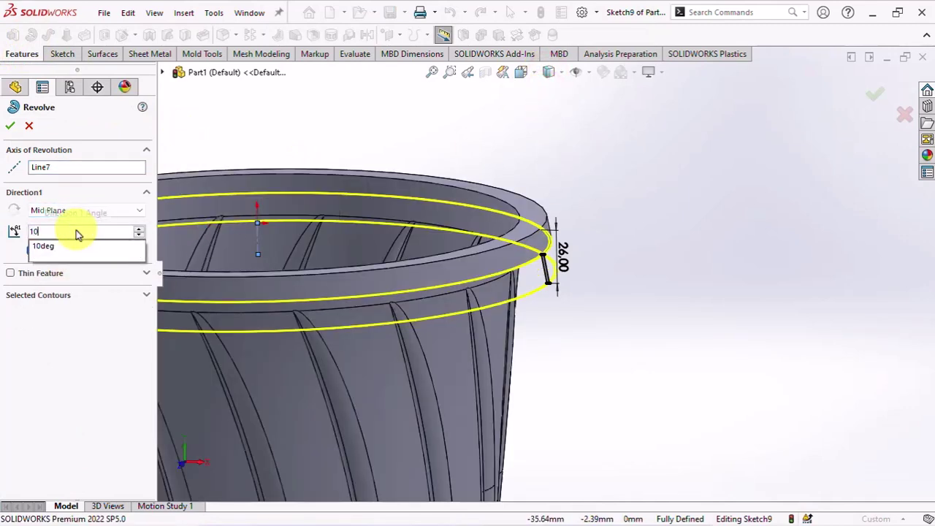
pyautogui.press('Return')
pyautogui.scroll(-2, 521, 307)
pyautogui.scroll(-3, 511, 292)
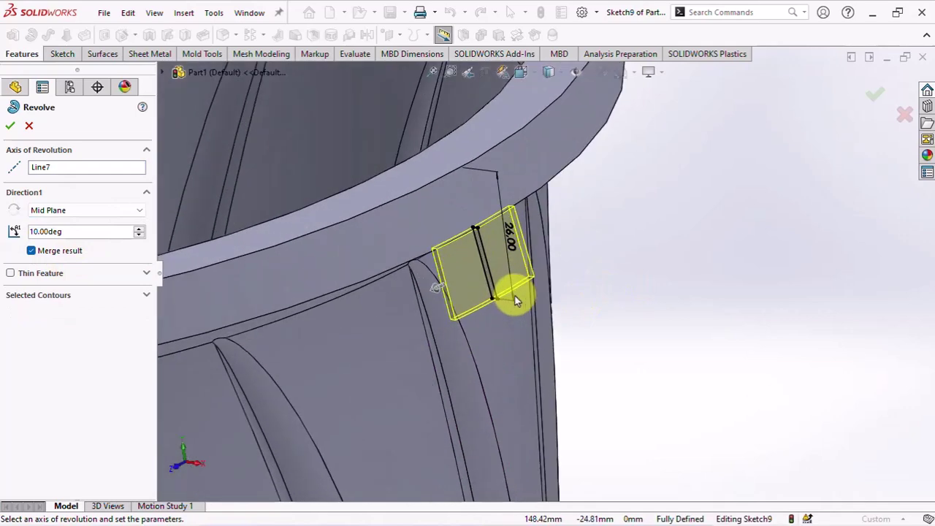
# Step: Accept the rim-tab revolve and sketch a vertical centerline through the tab on the Right Plane
pyautogui.click(10, 128)
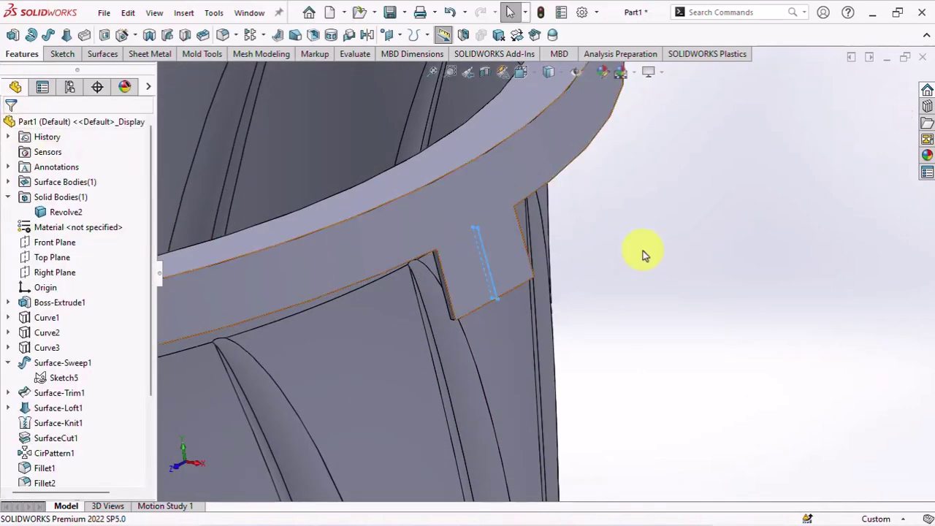
pyautogui.scroll(2, 709, 311)
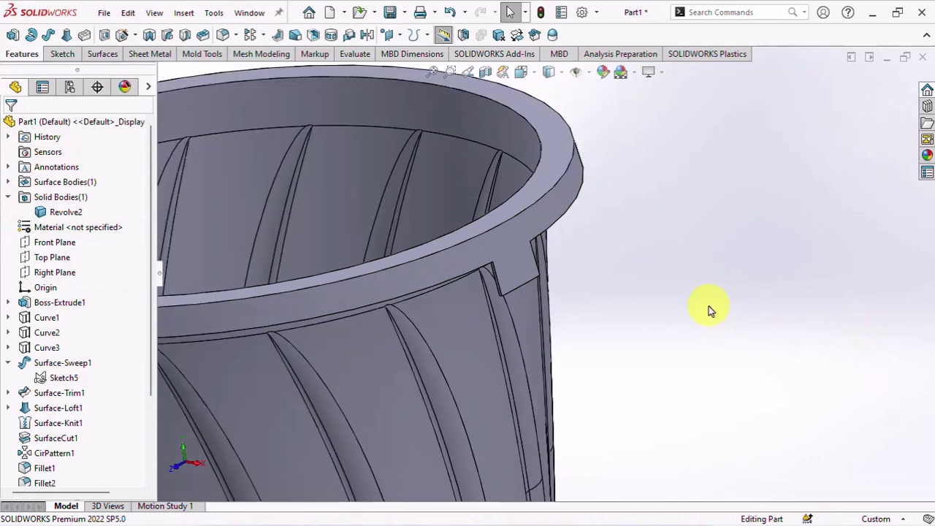
pyautogui.click(55, 272)
pyautogui.click(78, 254)
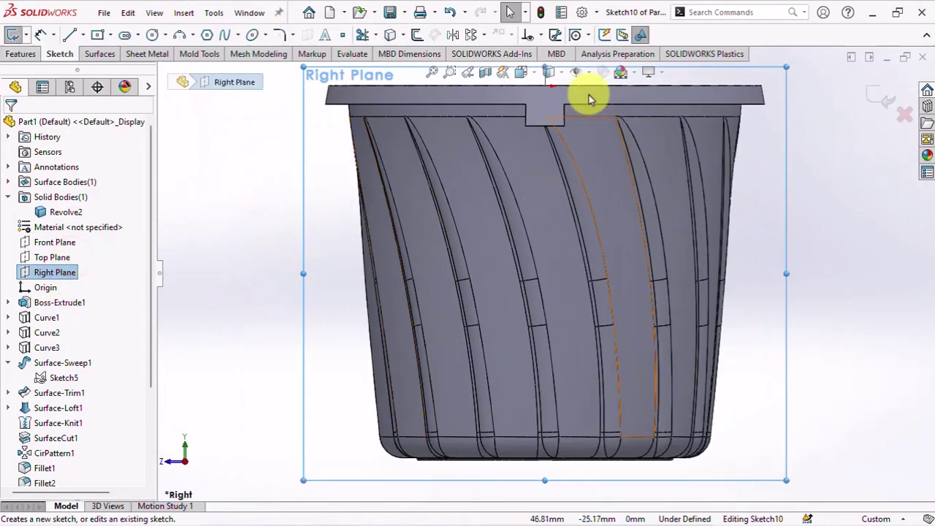
pyautogui.scroll(-3, 591, 98)
pyautogui.click(81, 36)
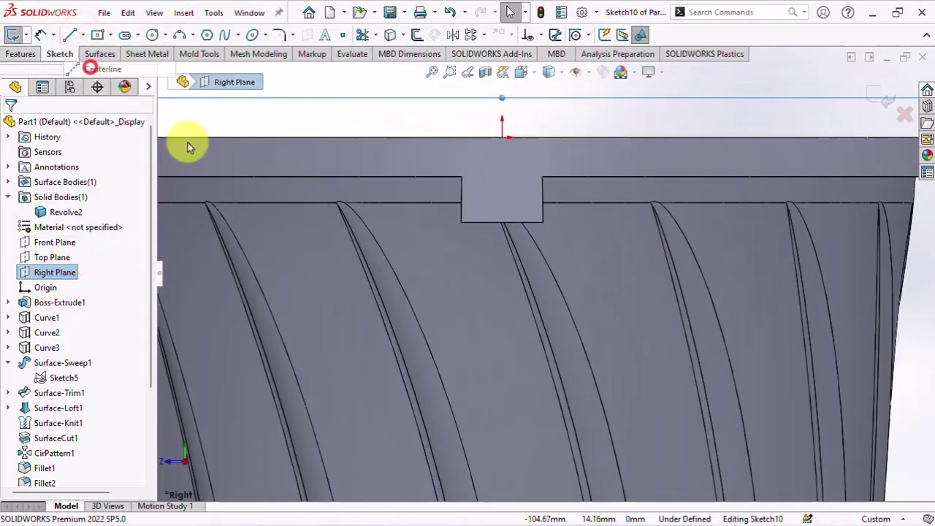
pyautogui.click(501, 137)
pyautogui.click(501, 222)
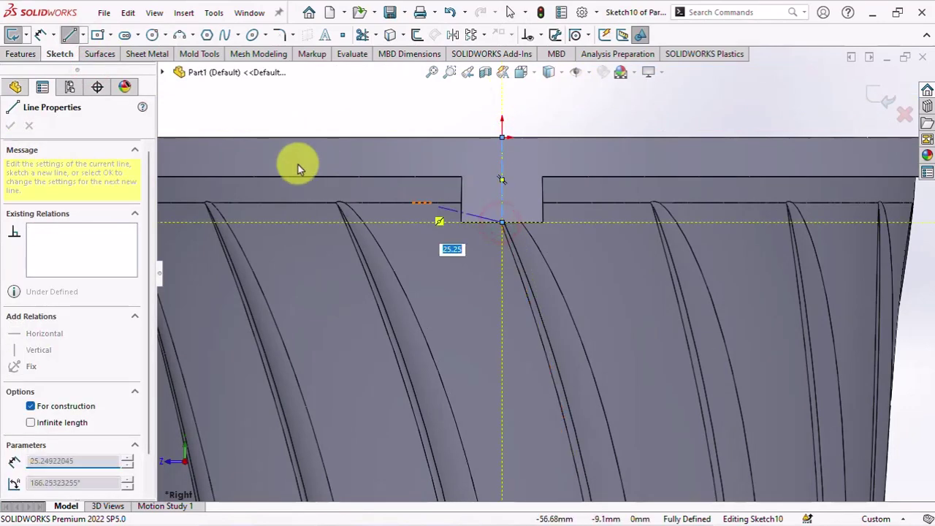
# Step: Draw a circle centred on the centerline inside the tab and dimension it Ø6.50 mm
pyautogui.click(152, 35)
pyautogui.scroll(-1, 499, 196)
pyautogui.click(502, 194)
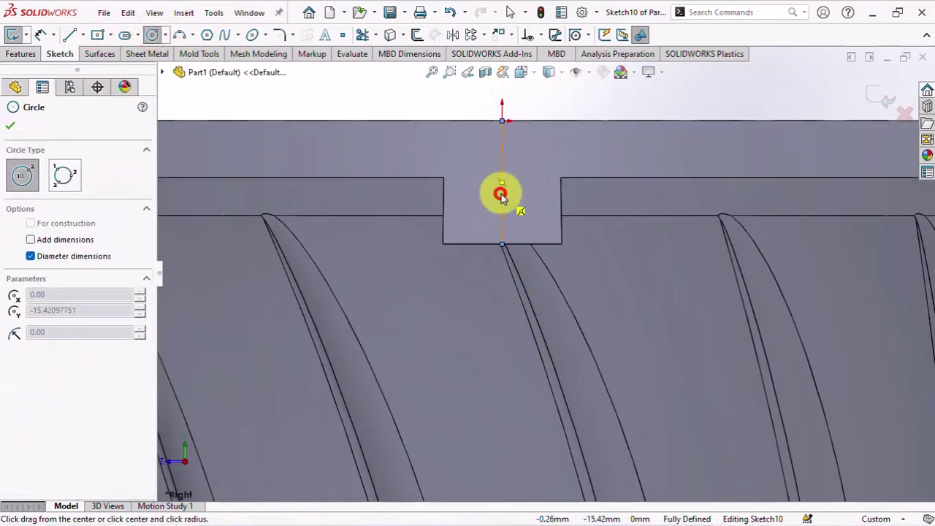
pyautogui.click(528, 177)
pyautogui.click(40, 35)
pyautogui.click(526, 176)
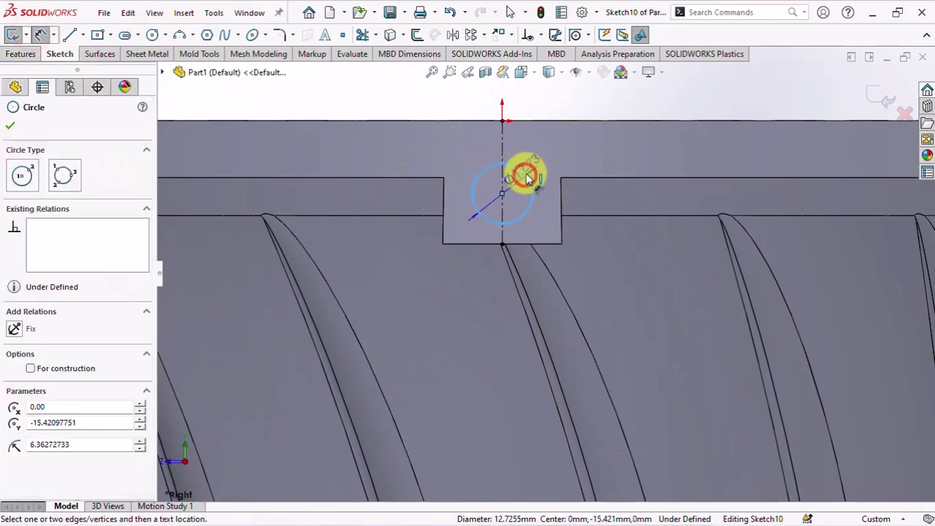
pyautogui.click(527, 154)
pyautogui.write('6.5')
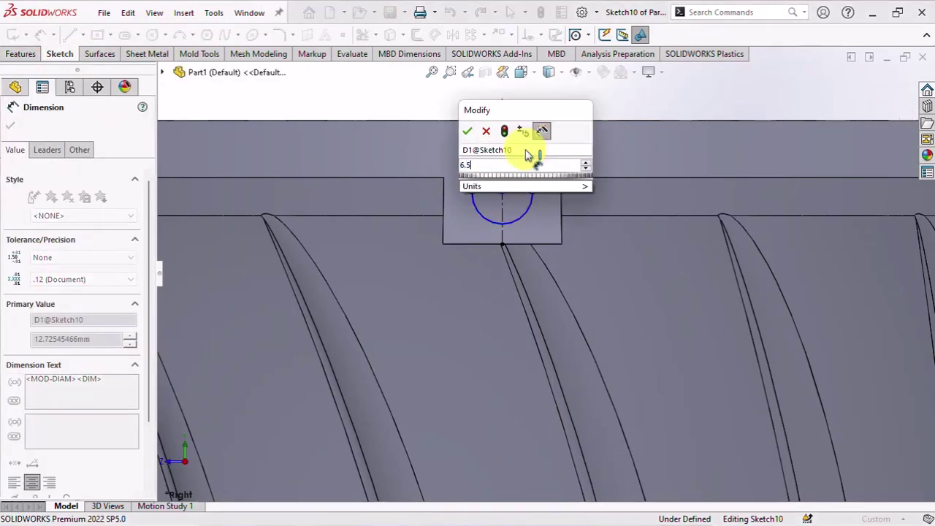
pyautogui.click(469, 130)
# Step: Dimension the circle 5.50 mm from the tab's lower edge using the Min arc condition
pyautogui.scroll(-3, 511, 222)
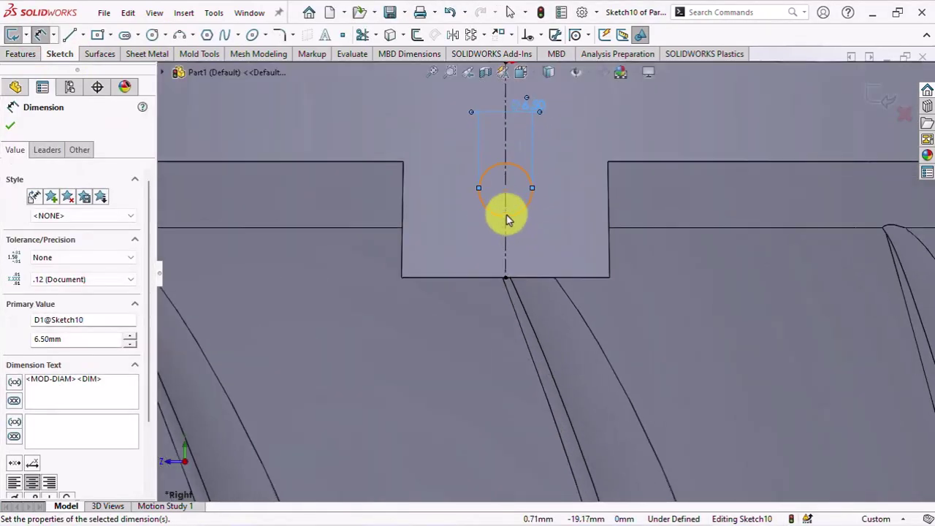
pyautogui.click(509, 219)
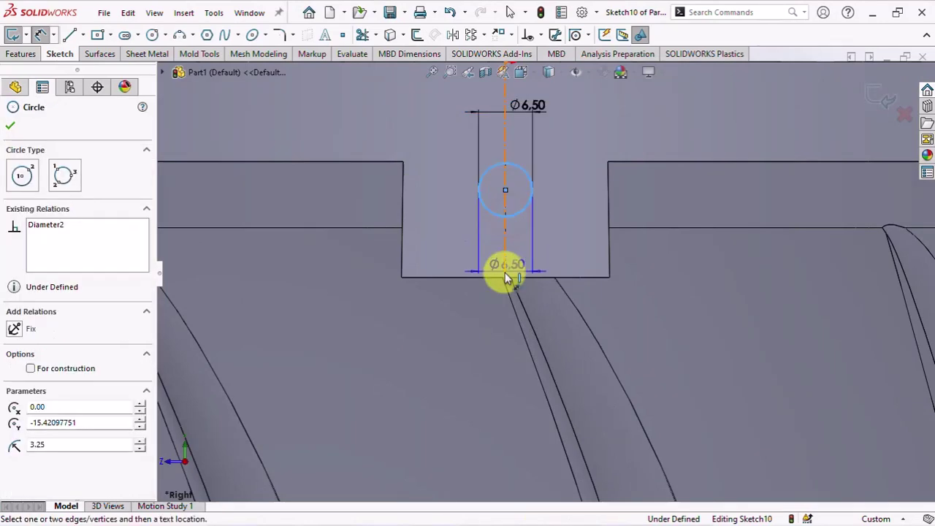
pyautogui.click(497, 272)
pyautogui.click(442, 244)
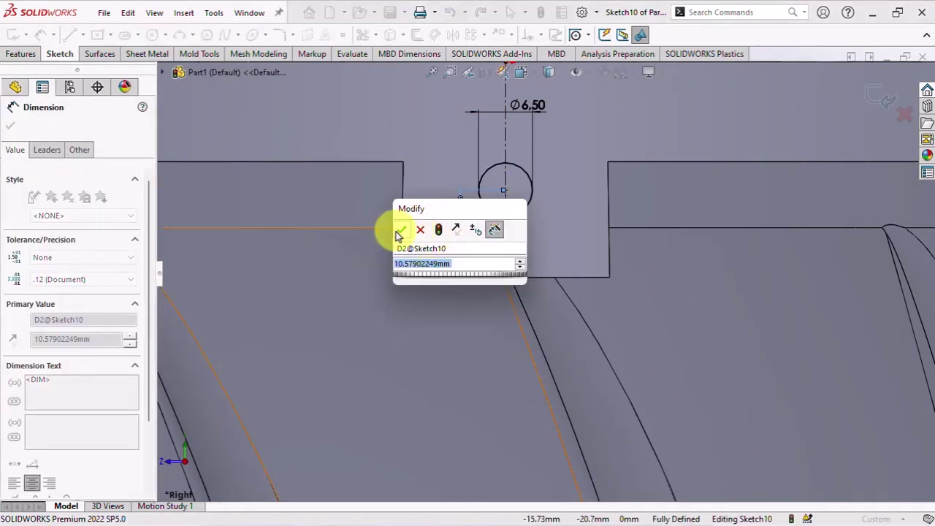
pyautogui.click(401, 229)
pyautogui.click(47, 149)
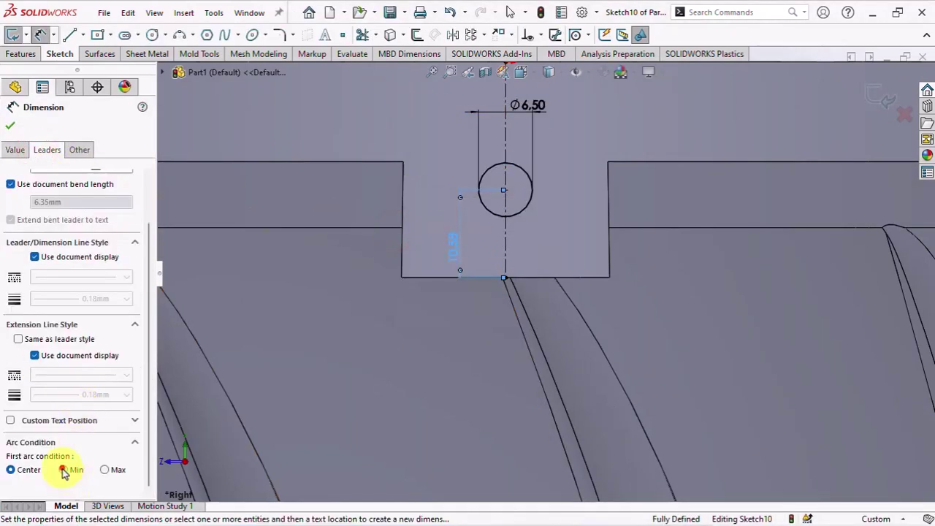
pyautogui.click(63, 469)
pyautogui.doubleClick(454, 250)
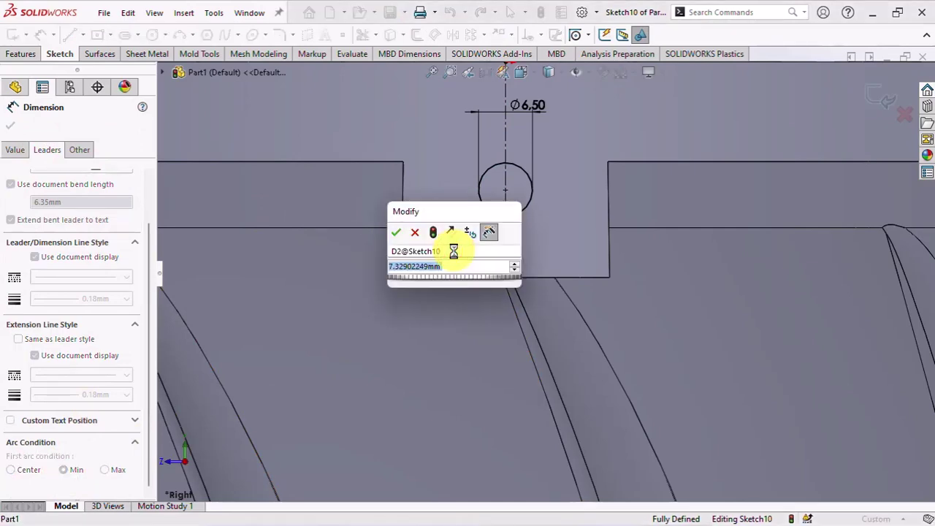
pyautogui.press('Return')
pyautogui.moveTo(467, 225)
pyautogui.mouseDown(button='middle')
pyautogui.moveTo(520, 253)
pyautogui.moveTo(785, 256)
pyautogui.moveTo(762, 268)
pyautogui.mouseUp(button='middle')
pyautogui.press('Escape')
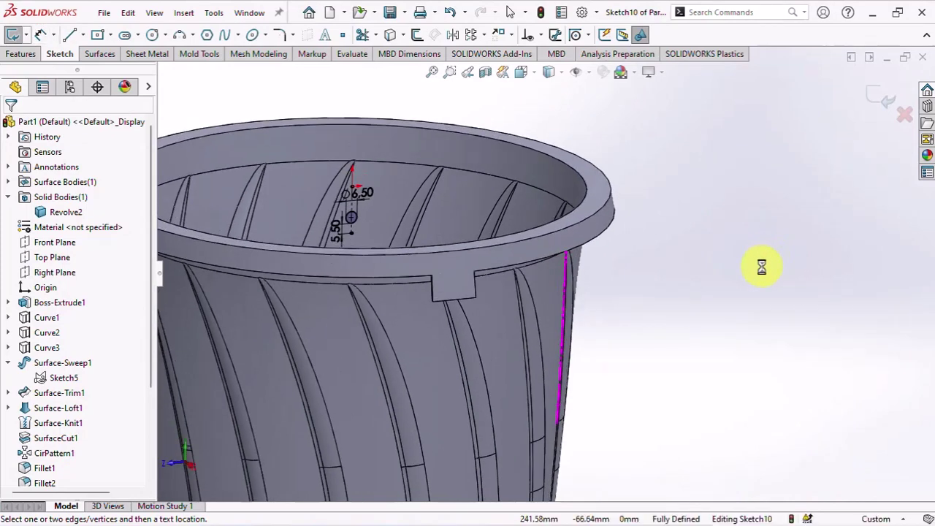
# Step: Start an Extruded Cut from the circle sketch, beginning at the rim's top face
pyautogui.click(15, 56)
pyautogui.click(104, 36)
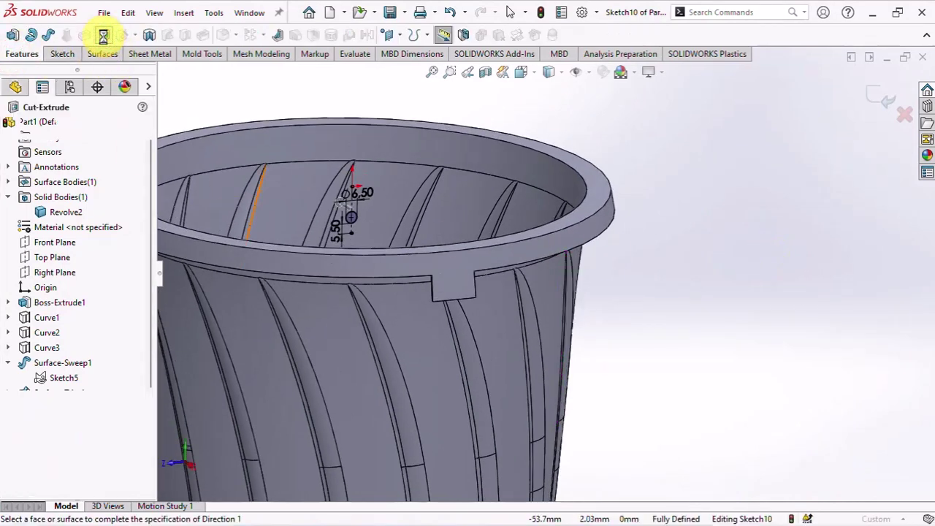
pyautogui.click(73, 209)
pyautogui.click(70, 208)
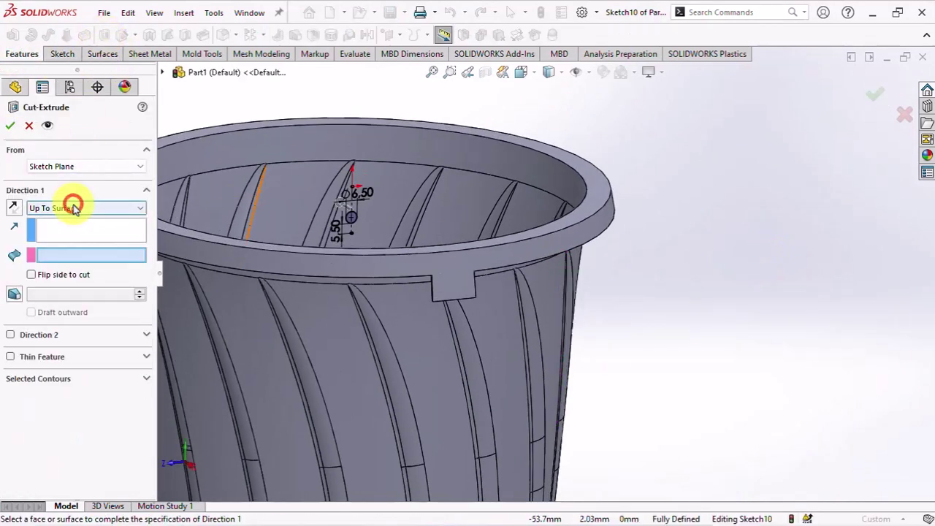
pyautogui.click(69, 166)
pyautogui.click(71, 189)
pyautogui.click(443, 276)
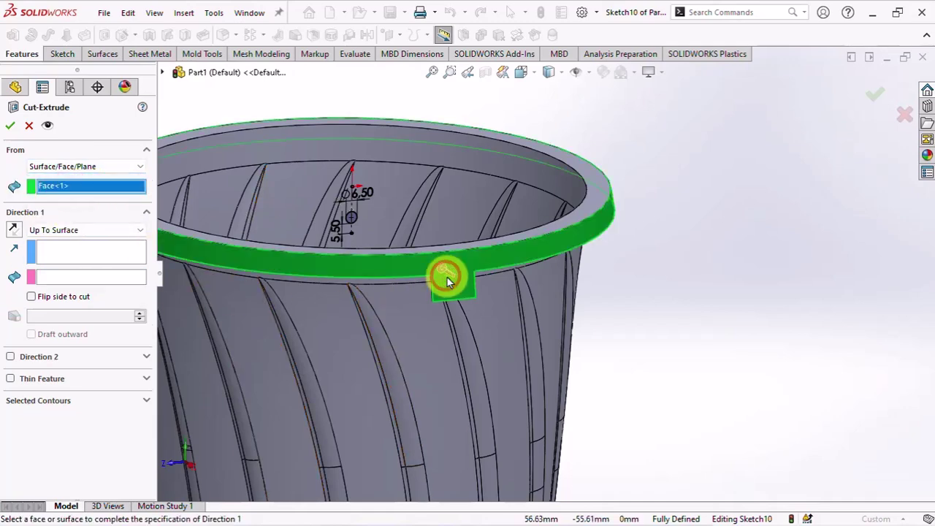
pyautogui.moveTo(443, 275)
pyautogui.mouseDown(button='middle')
pyautogui.moveTo(474, 271)
pyautogui.moveTo(480, 240)
pyautogui.moveTo(534, 142)
pyautogui.mouseUp(button='middle')
# Step: End the cut Up To Surface at the rim's opposite face and accept the hole
pyautogui.click(87, 253)
pyautogui.click(90, 276)
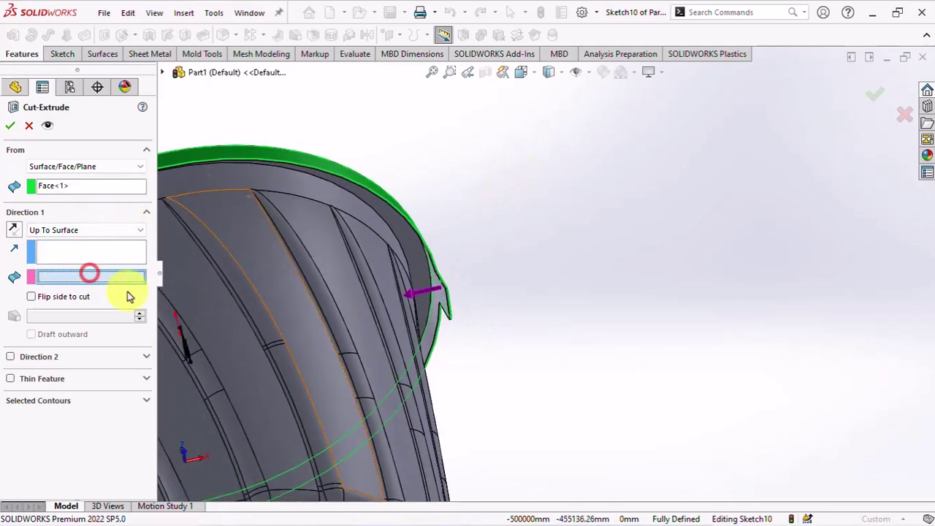
pyautogui.moveTo(409, 300)
pyautogui.mouseDown(button='middle')
pyautogui.moveTo(446, 302)
pyautogui.moveTo(469, 290)
pyautogui.mouseUp(button='middle')
pyautogui.click(468, 291)
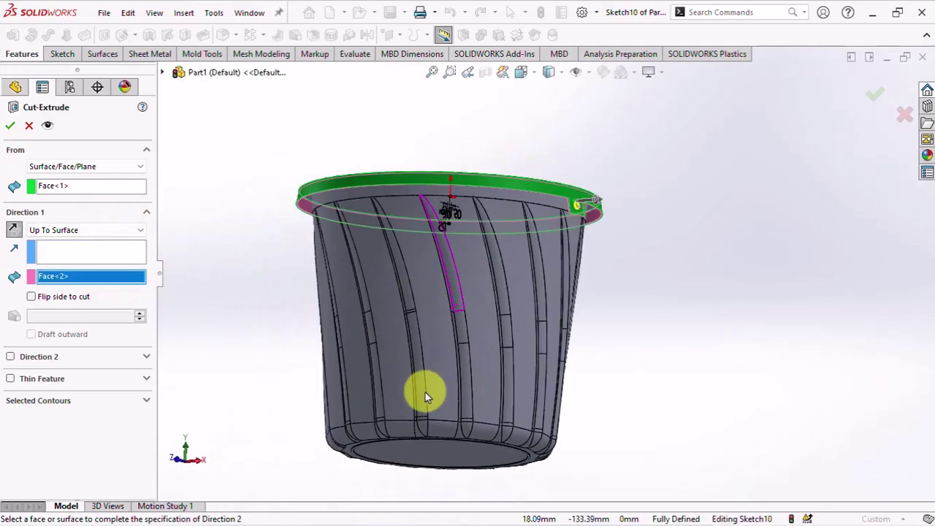
pyautogui.click(7, 127)
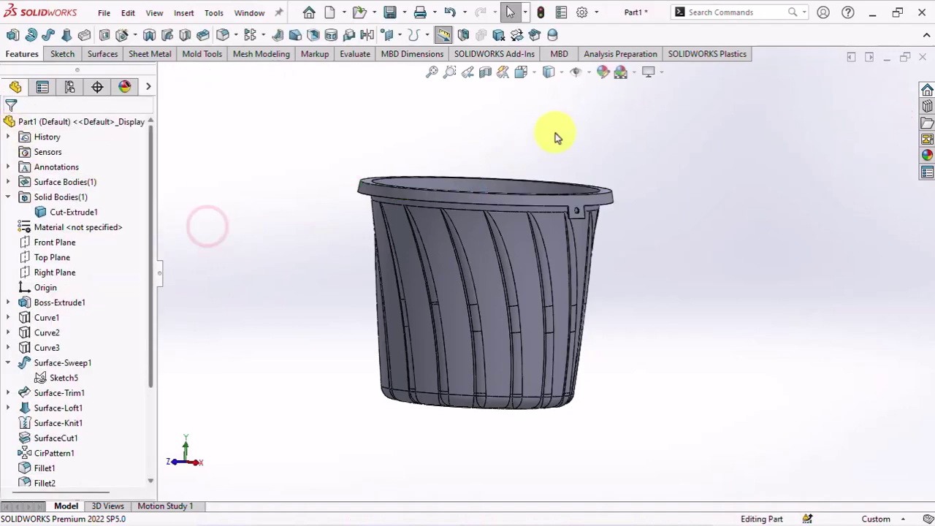
pyautogui.scroll(-3, 556, 133)
# Step: Sketch a horizontal line across the tab on the rim's top face
pyautogui.moveTo(642, 242)
pyautogui.mouseDown(button='middle')
pyautogui.moveTo(620, 336)
pyautogui.moveTo(609, 261)
pyautogui.mouseUp(button='middle')
pyautogui.click(609, 260)
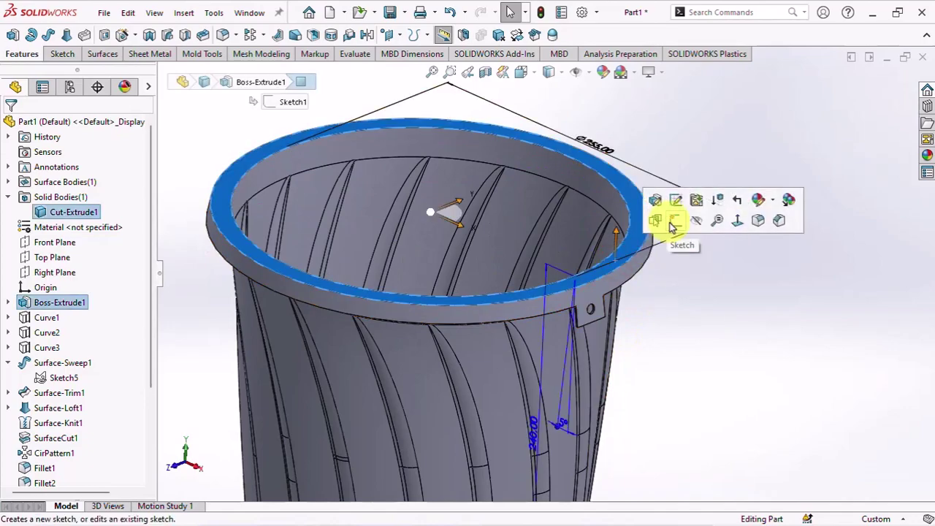
pyautogui.click(674, 221)
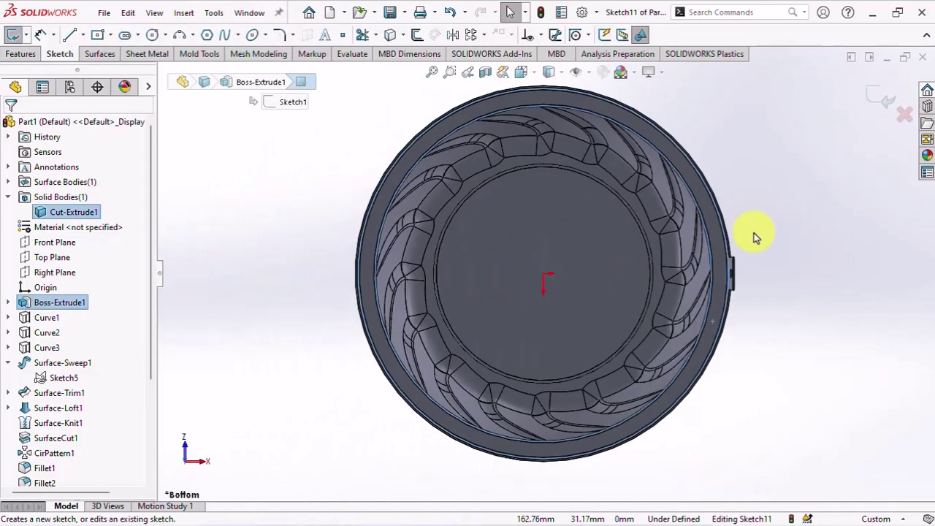
pyautogui.scroll(-5, 763, 303)
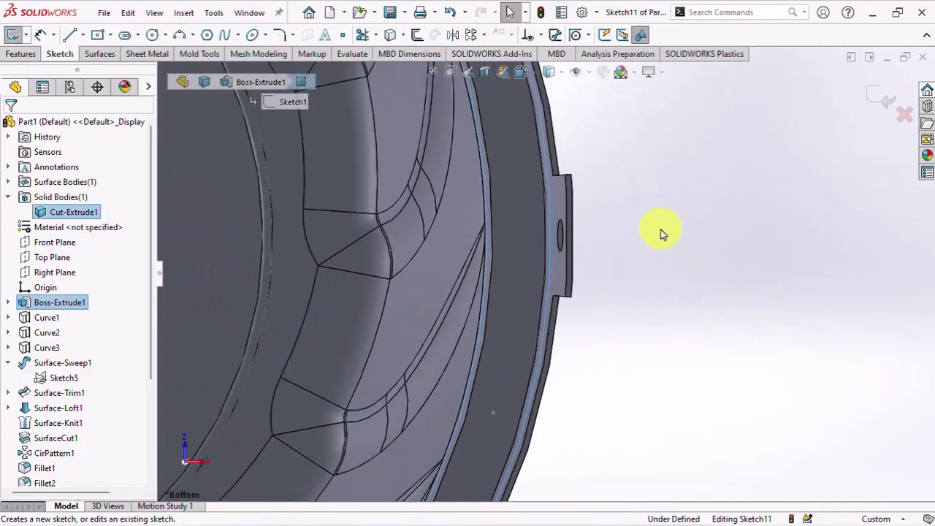
pyautogui.click(68, 41)
pyautogui.scroll(-2, 563, 236)
pyautogui.scroll(-2, 563, 236)
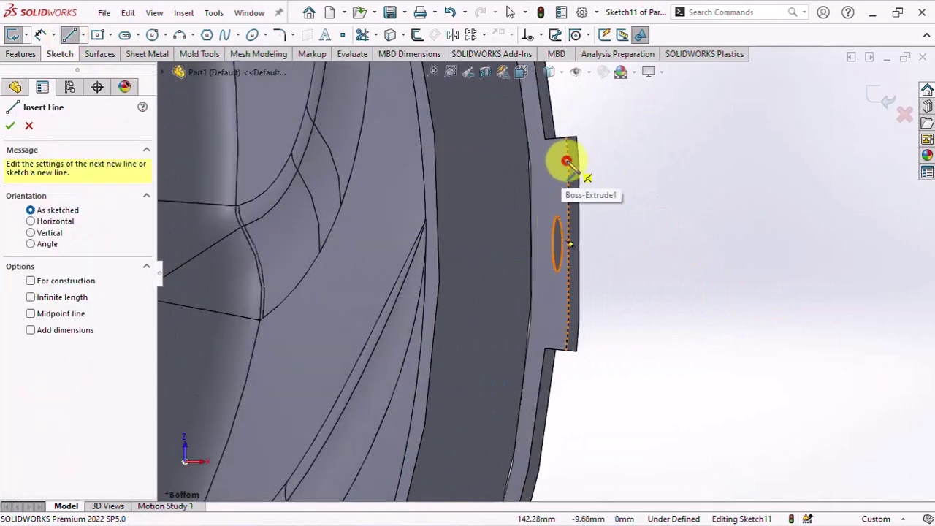
pyautogui.click(567, 162)
pyautogui.click(407, 160)
pyautogui.rightClick(419, 168)
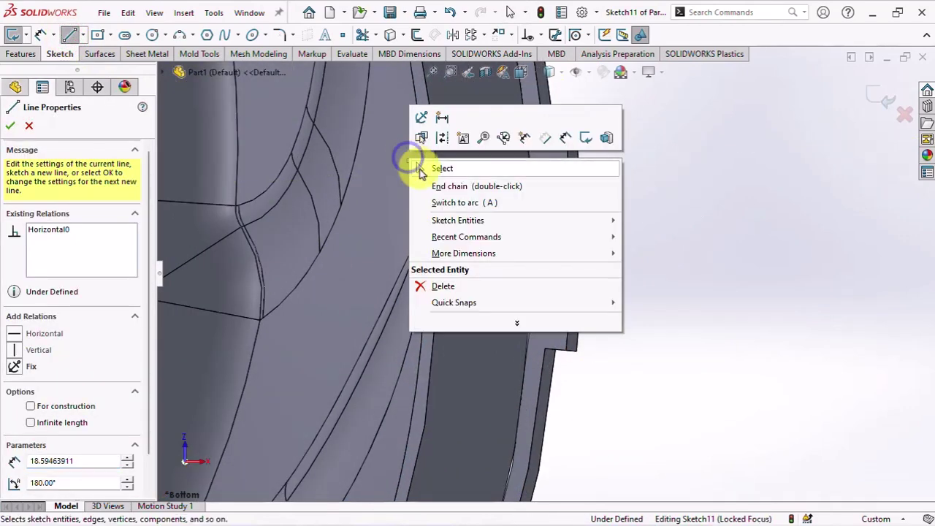
pyautogui.click(442, 169)
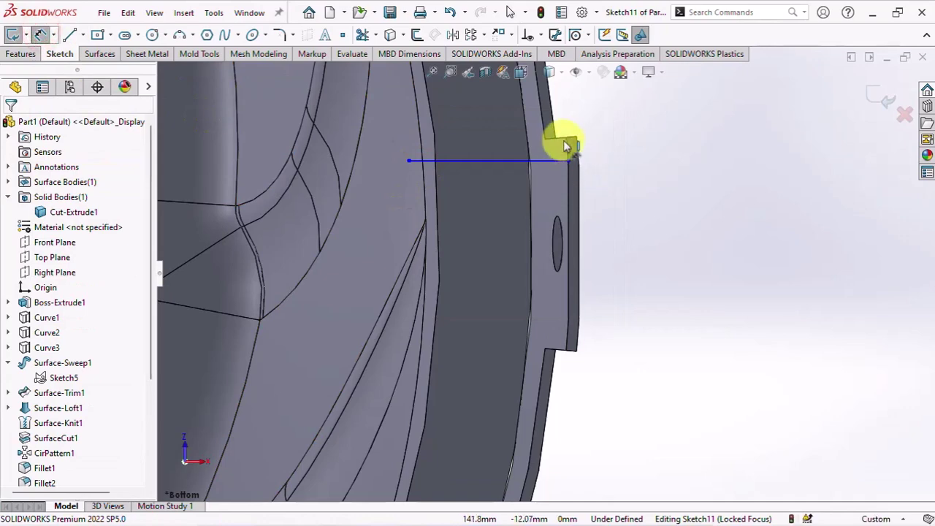
# Step: Dimension the sketch line 0.50 mm and start an Extruded Boss/Base from it
pyautogui.click(553, 160)
pyautogui.click(613, 154)
pyautogui.click(617, 155)
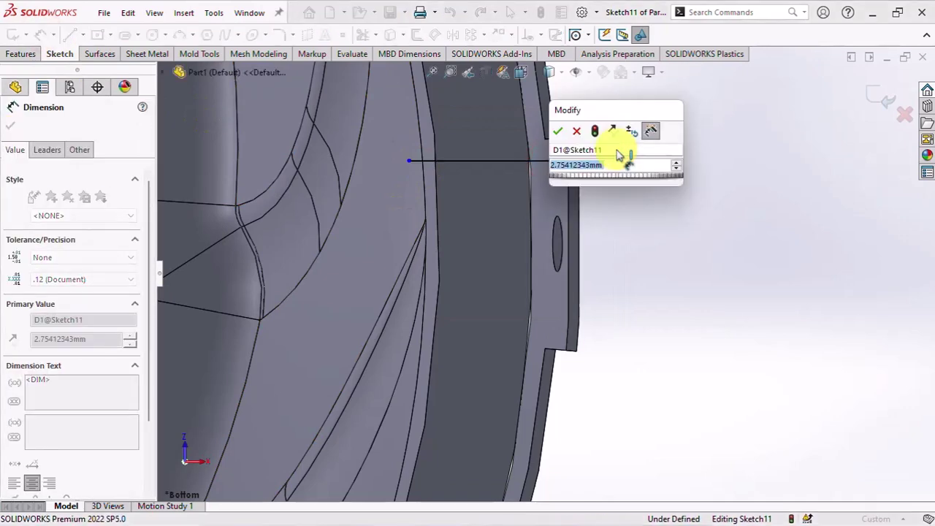
pyautogui.write('0.5')
pyautogui.press('Return')
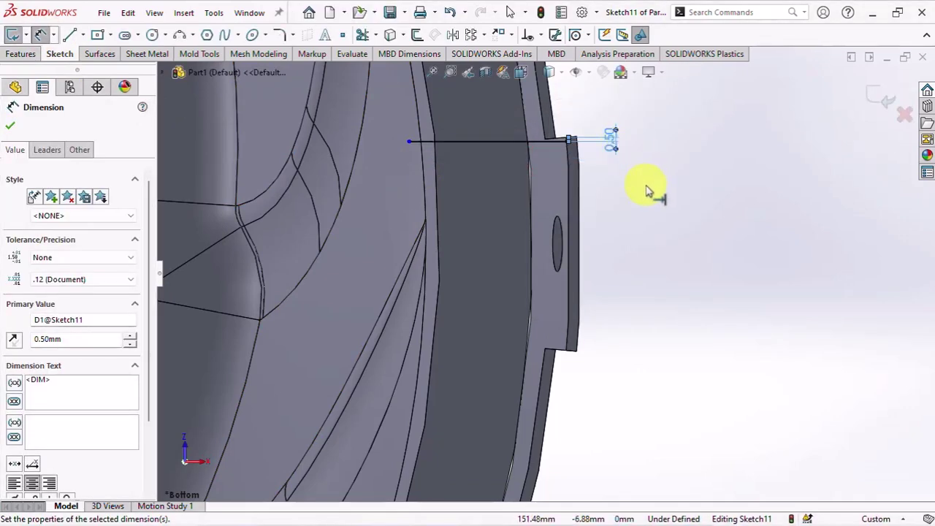
pyautogui.click(646, 192)
pyautogui.click(19, 54)
pyautogui.click(19, 35)
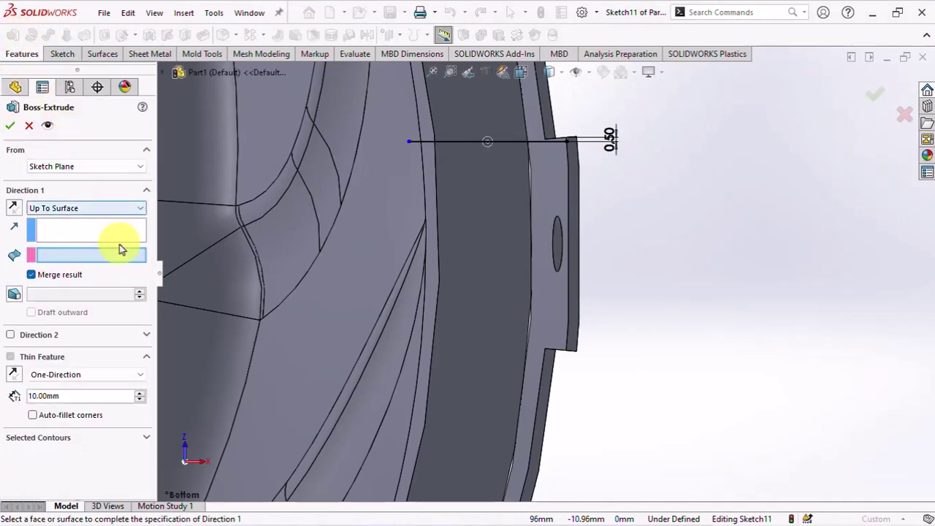
# Step: Extrude from a 20 mm offset up to the rim face with 1.5 mm thin wall
pyautogui.click(63, 166)
pyautogui.click(59, 205)
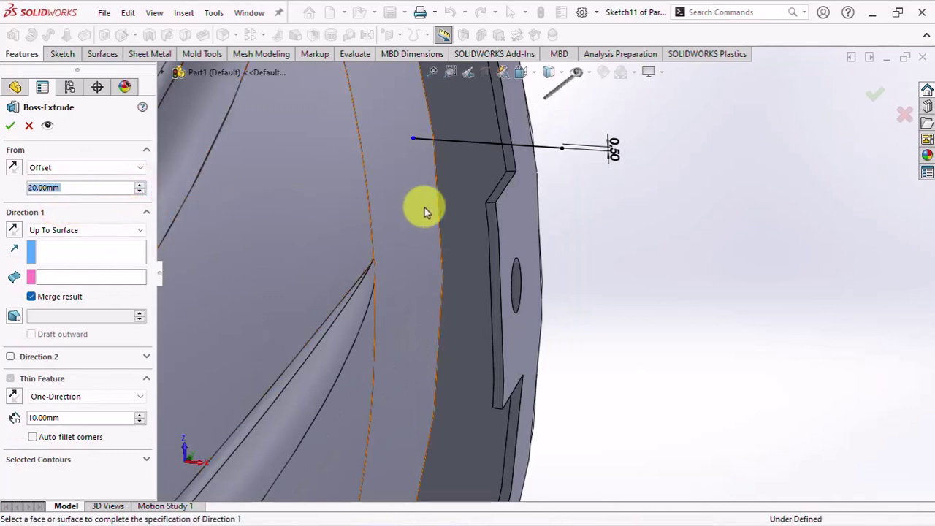
pyautogui.press('Left')
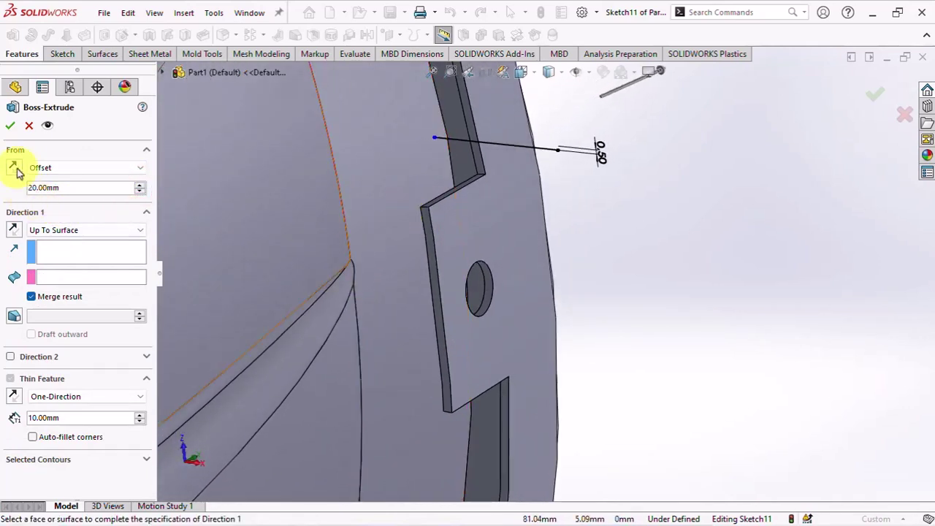
pyautogui.click(36, 232)
pyautogui.click(63, 278)
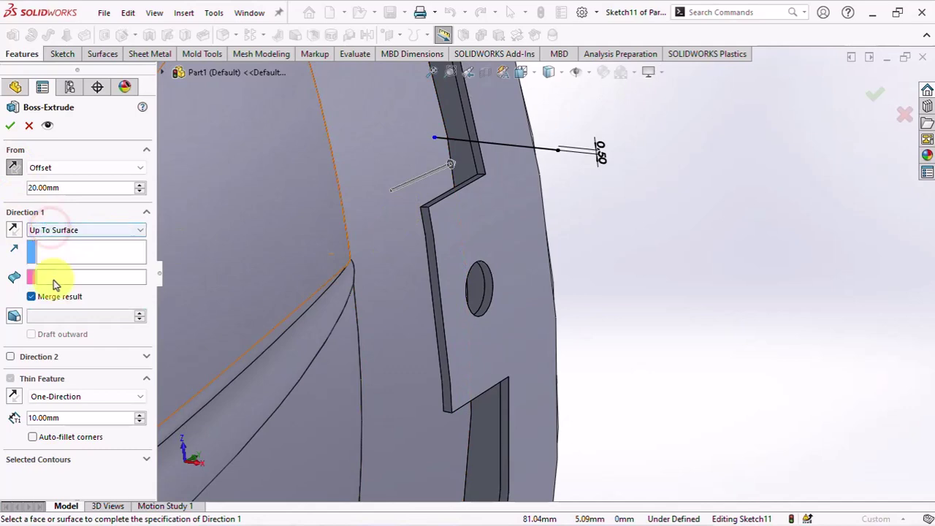
pyautogui.click(453, 138)
pyautogui.moveTo(455, 121)
pyautogui.mouseDown(button='middle')
pyautogui.moveTo(456, 198)
pyautogui.moveTo(444, 214)
pyautogui.moveTo(484, 216)
pyautogui.moveTo(505, 168)
pyautogui.mouseUp(button='middle')
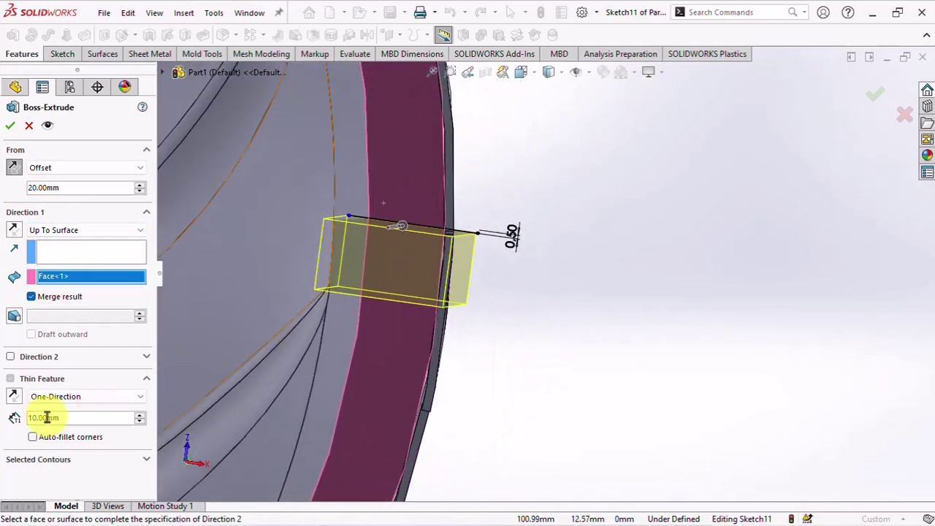
pyautogui.write('1.5')
pyautogui.press('Return')
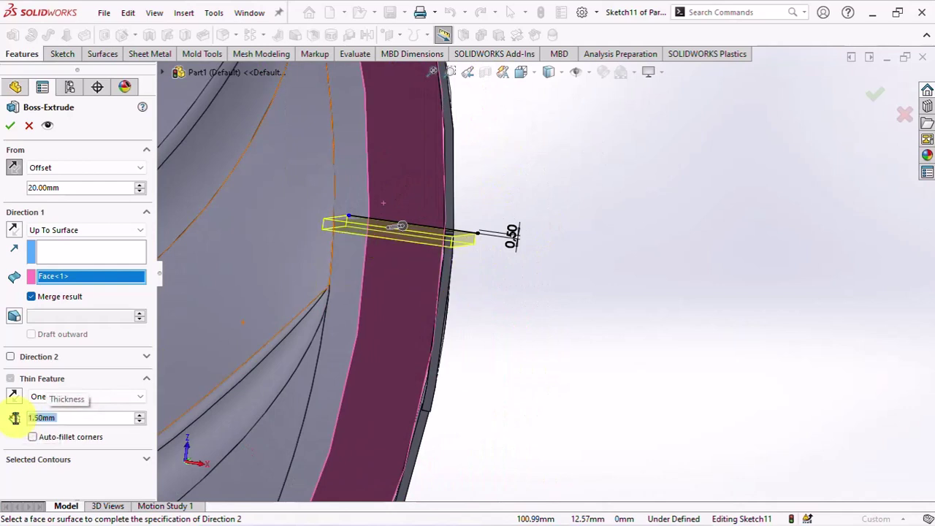
# Step: Add a 1° outward draft to the thin extrusion and accept it
pyautogui.click(15, 317)
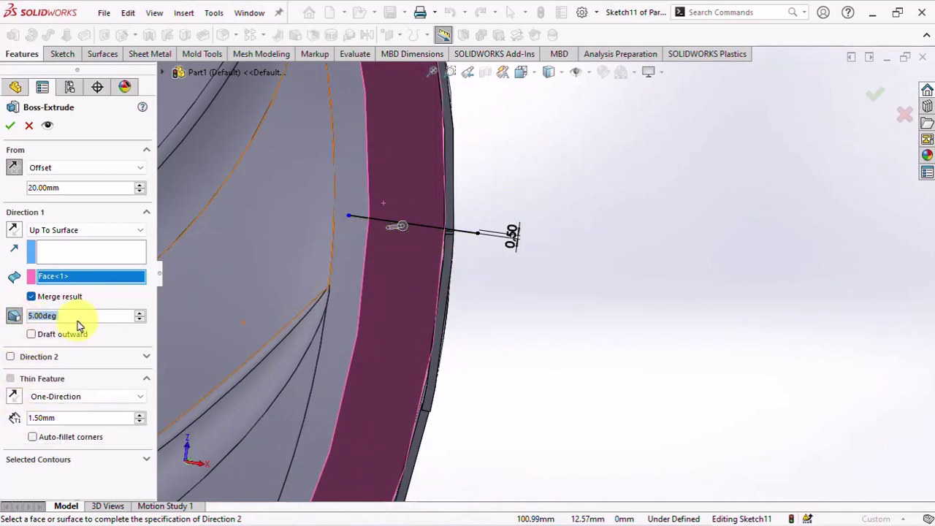
pyautogui.write('1')
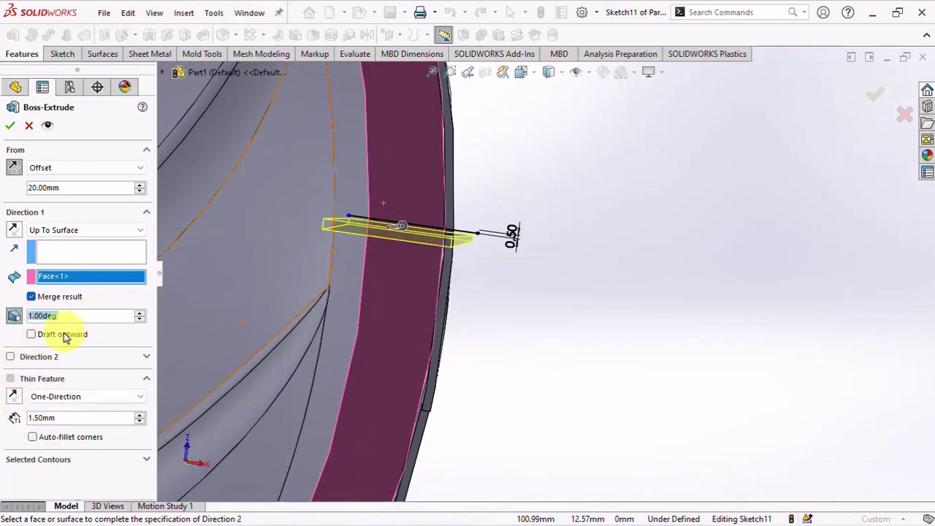
pyautogui.click(32, 334)
pyautogui.moveTo(397, 309); pyautogui.dragTo(362, 276, button='middle')
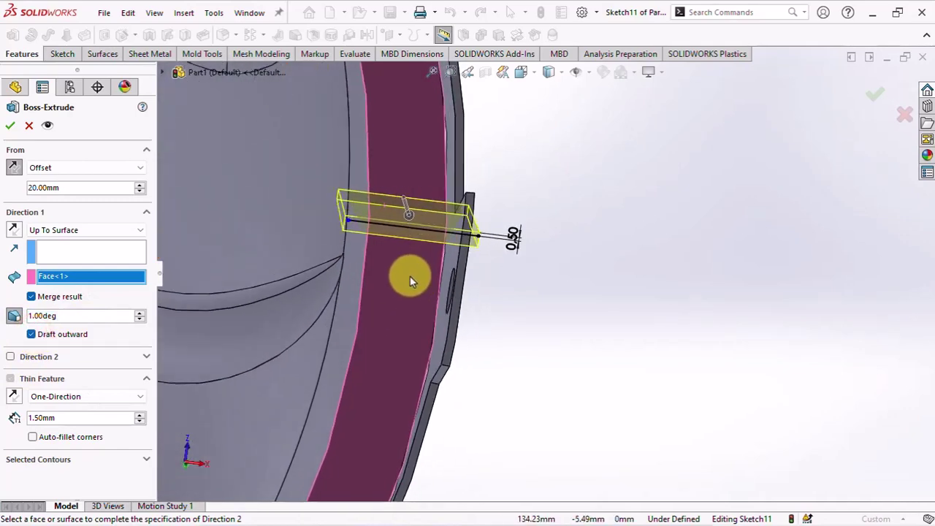
pyautogui.click(11, 126)
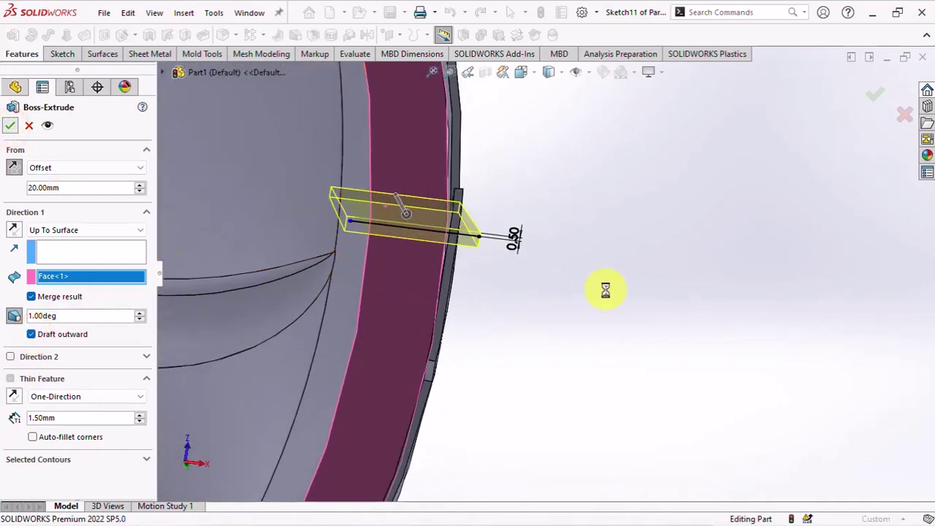
# Step: Mirror Extrude-Thin2 across the Front Plane
pyautogui.moveTo(598, 285)
pyautogui.mouseDown(button='middle')
pyautogui.moveTo(490, 241)
pyautogui.moveTo(539, 202)
pyautogui.moveTo(521, 299)
pyautogui.mouseUp(button='middle')
pyautogui.scroll(5, 489, 241)
pyautogui.click(43, 243)
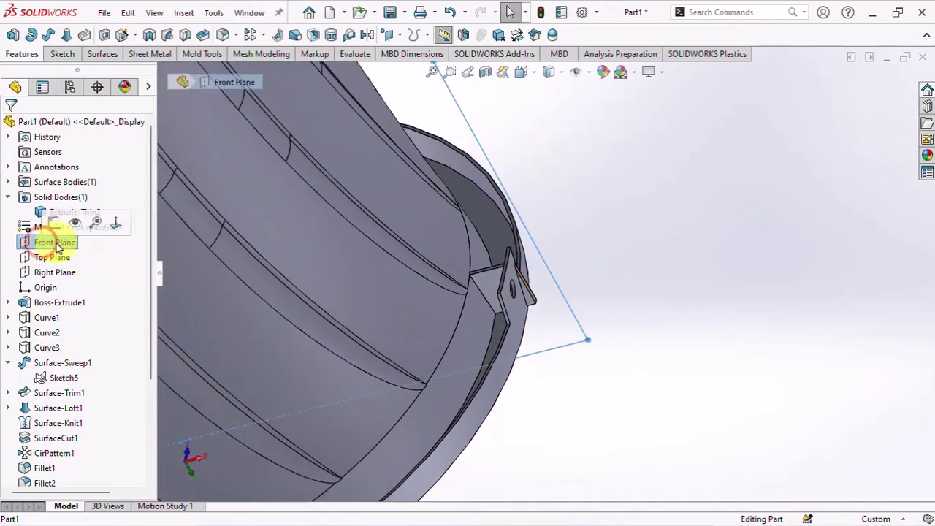
pyautogui.click(367, 34)
pyautogui.click(104, 270)
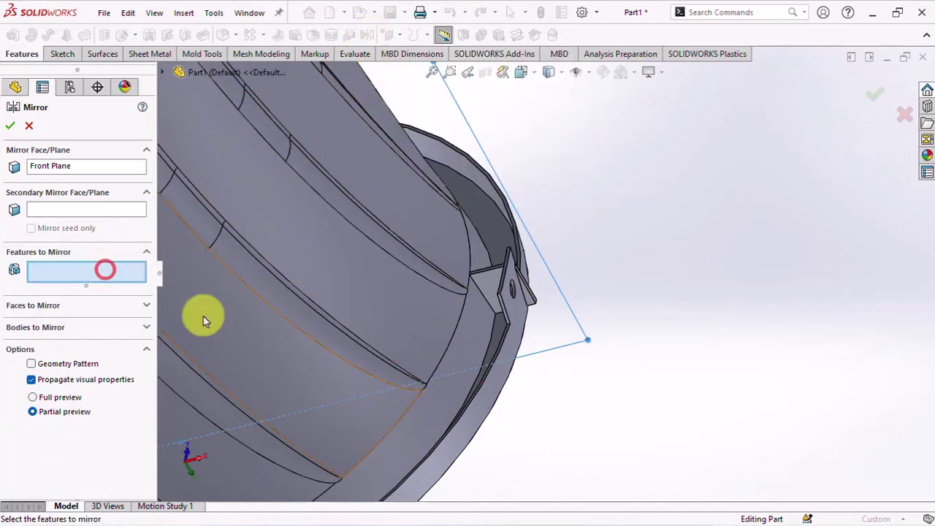
pyautogui.click(492, 285)
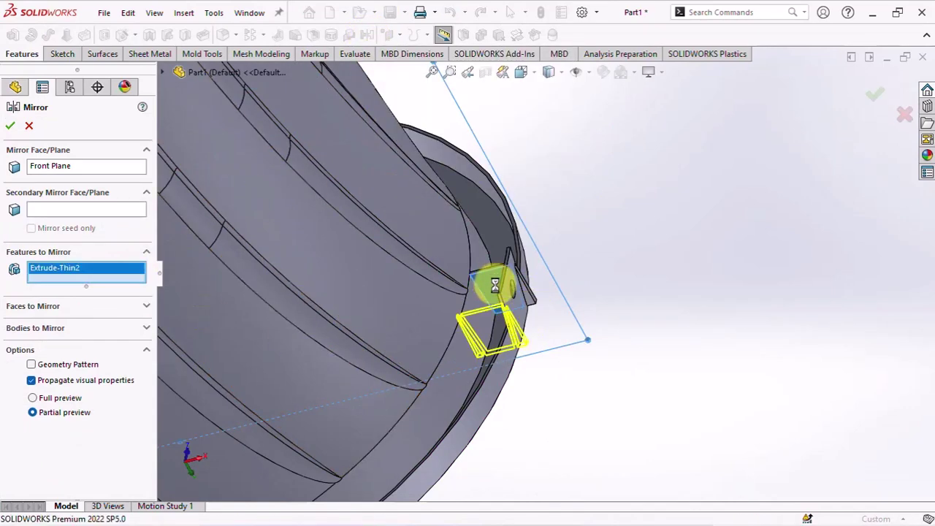
pyautogui.press('Return')
pyautogui.scroll(3, 497, 284)
pyautogui.scroll(3, 530, 305)
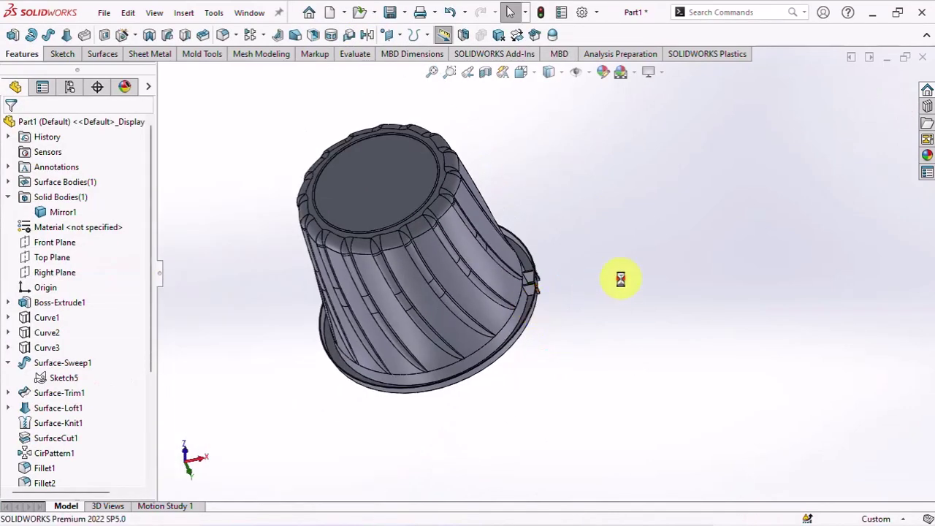
# Step: Create Mirror2 about the Right Plane from Revolve2, Cut-Extrude1 and Mirror1, copying the holed tab opposite
pyautogui.click(64, 274)
pyautogui.click(367, 34)
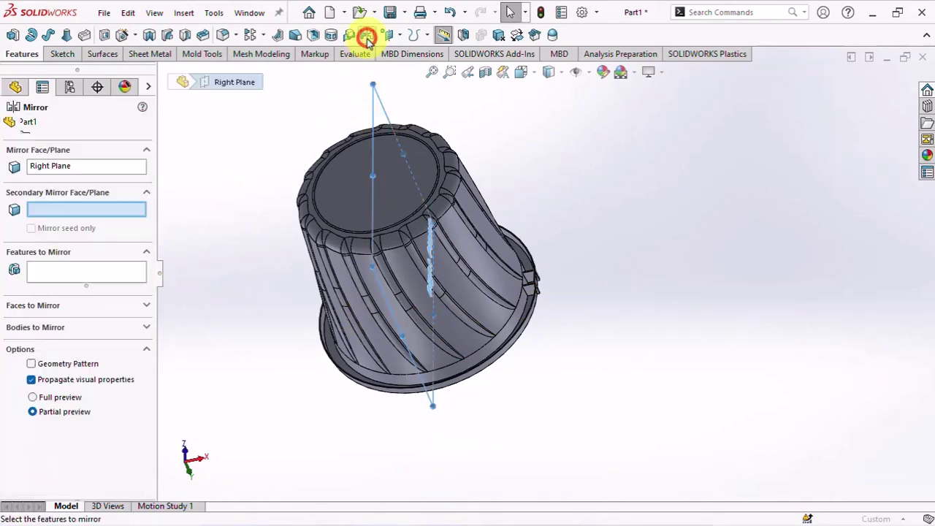
pyautogui.click(97, 268)
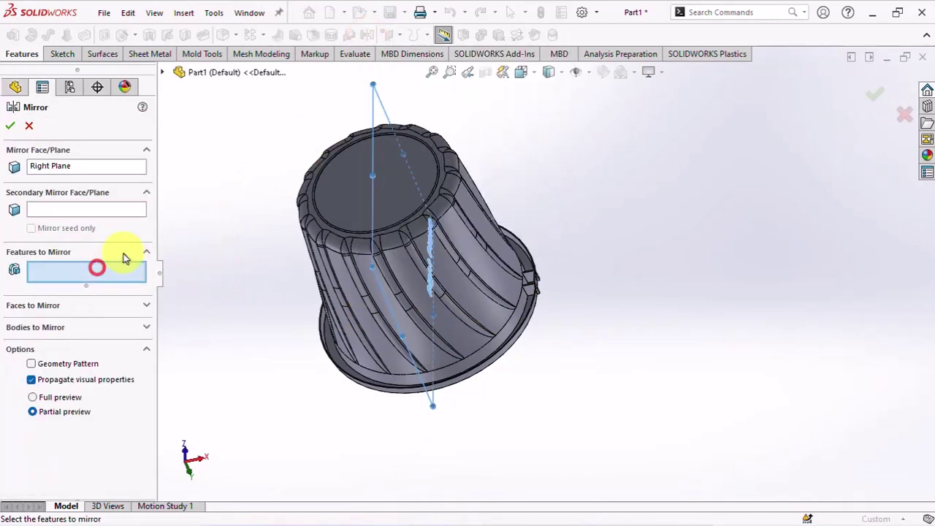
pyautogui.click(165, 78)
pyautogui.scroll(-5, 549, 307)
pyautogui.scroll(5, 306, 438)
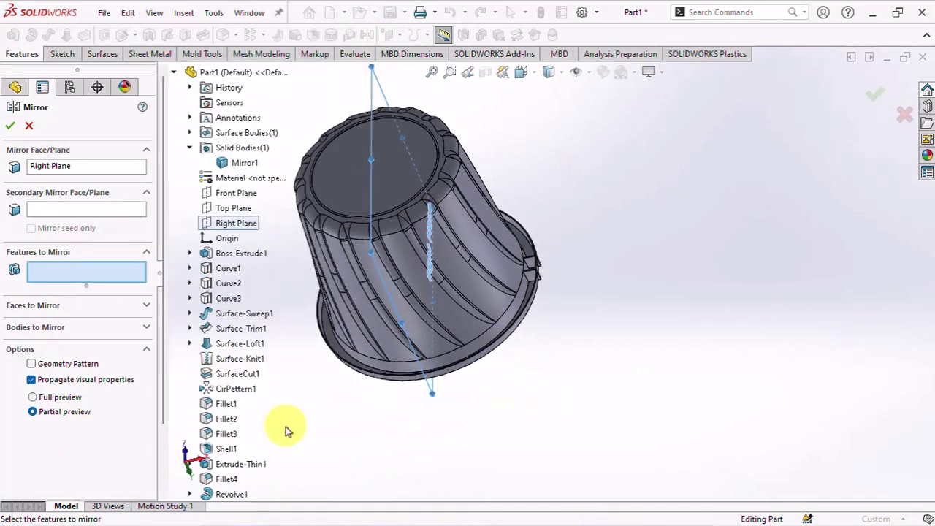
pyautogui.scroll(-3, 277, 435)
pyautogui.scroll(-2, 248, 446)
pyautogui.click(234, 435)
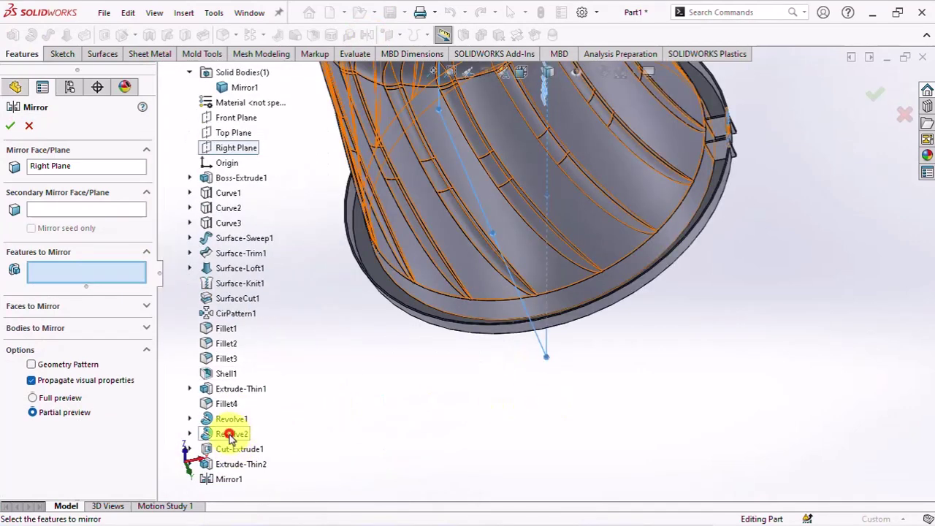
pyautogui.click(230, 448)
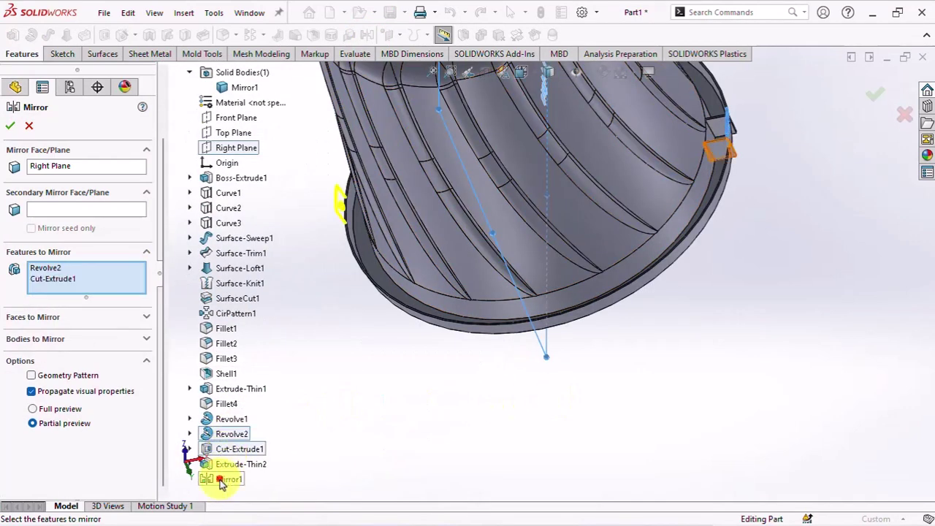
pyautogui.click(222, 480)
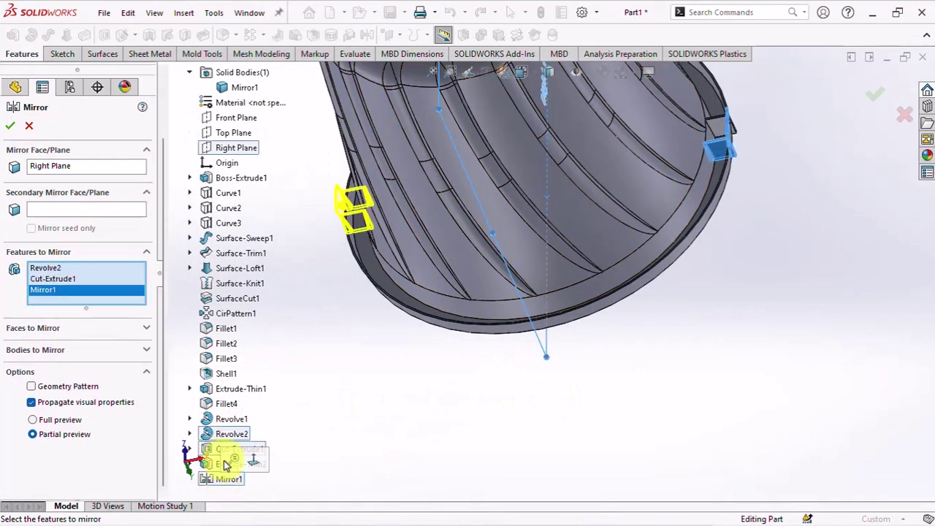
pyautogui.click(10, 127)
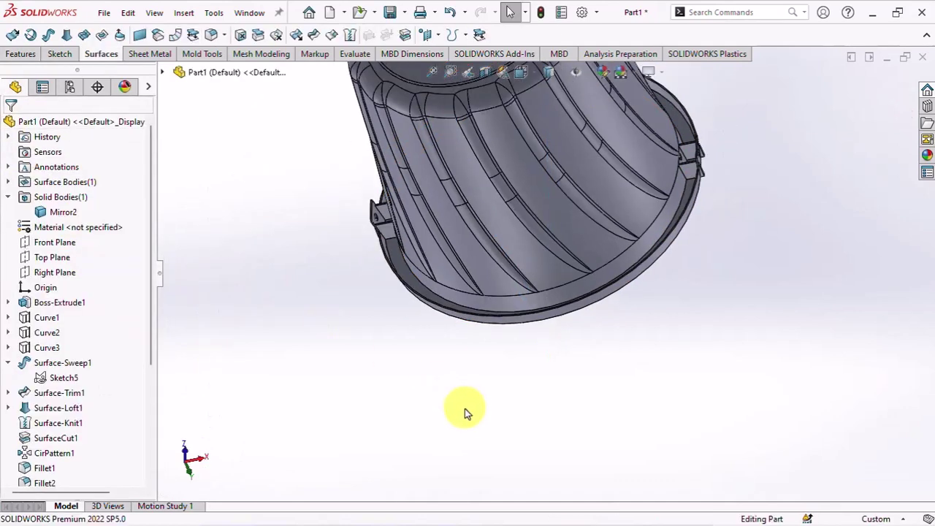
# Step: Apply a reversed Top Plane section view offset -31 mm, then zoom onto the rim tab
pyautogui.moveTo(466, 407); pyautogui.dragTo(453, 267, button='middle')
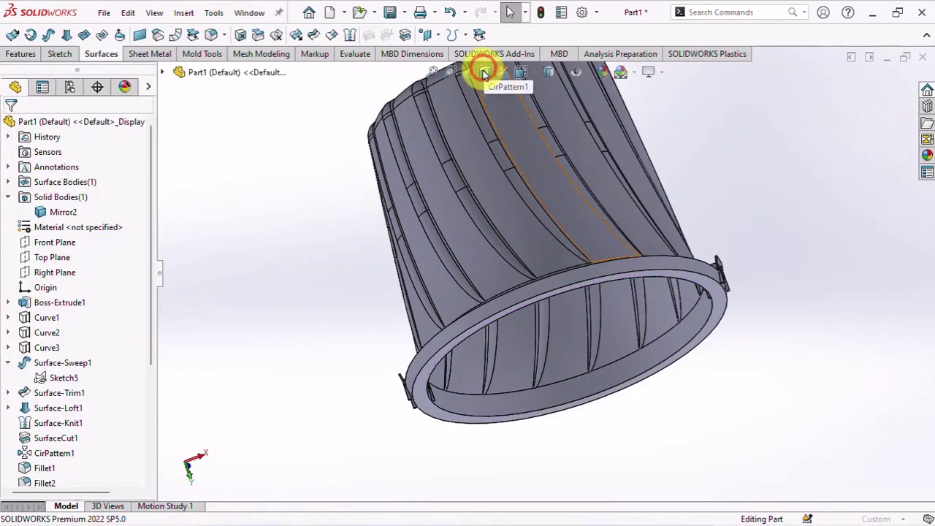
pyautogui.click(485, 71)
pyautogui.click(52, 374)
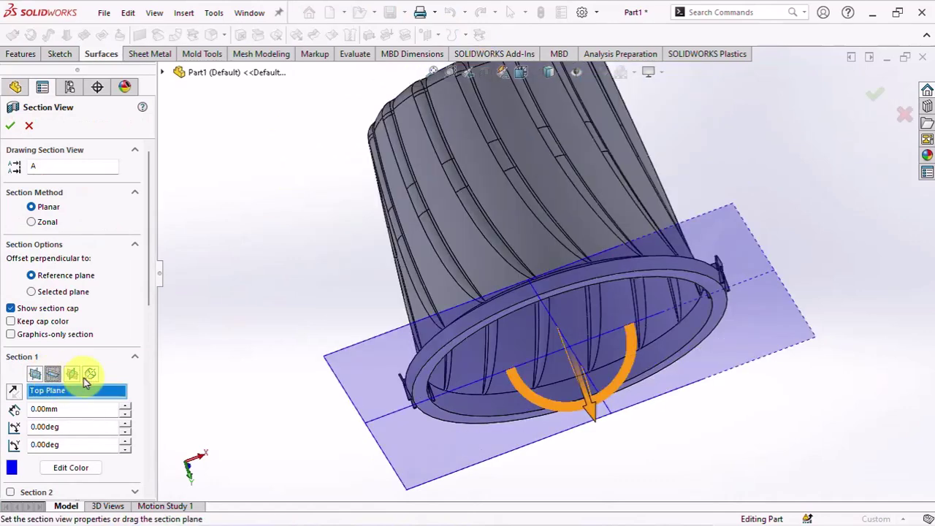
pyautogui.moveTo(593, 409); pyautogui.dragTo(581, 380)
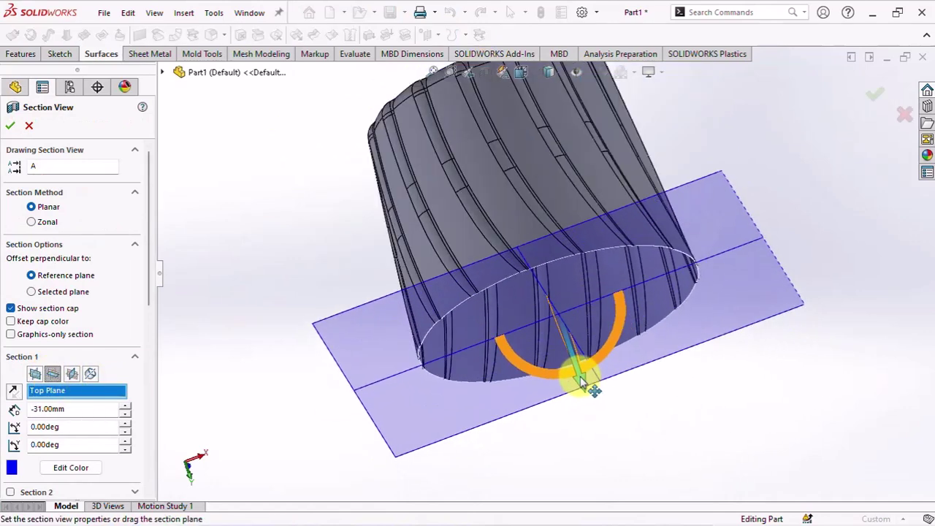
pyautogui.click(13, 393)
pyautogui.click(10, 128)
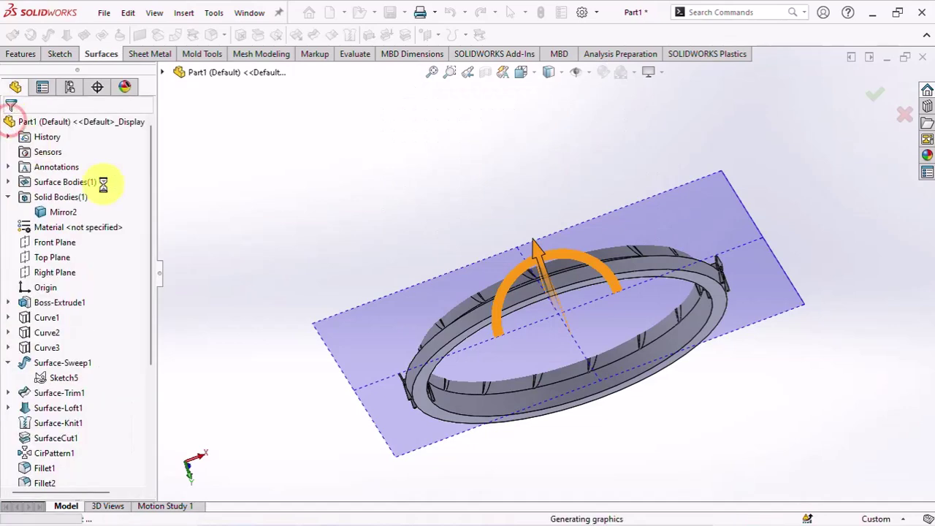
pyautogui.moveTo(396, 244); pyautogui.dragTo(468, 240, button='middle')
pyautogui.scroll(-5, 553, 386)
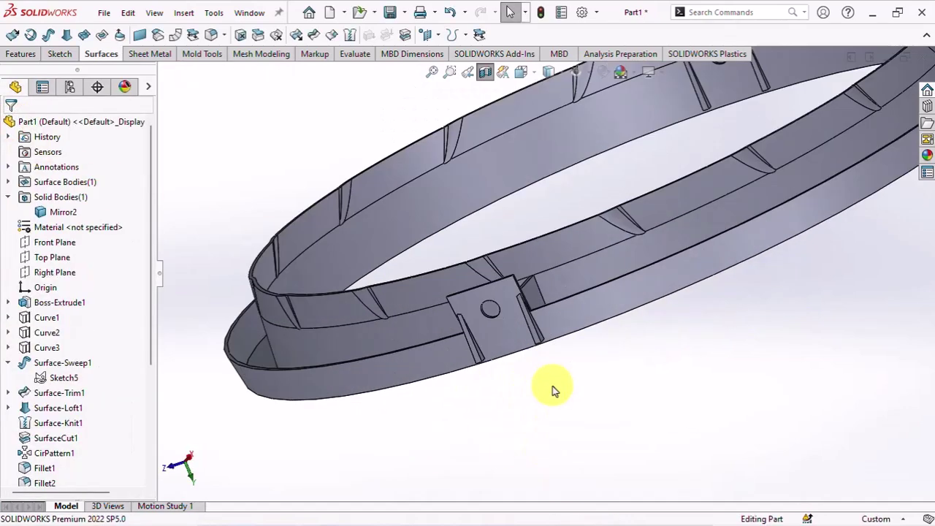
pyautogui.scroll(-3, 612, 385)
# Step: Start Delete Face with Delete and Patch and pick the rib faces beside the first tab
pyautogui.click(241, 37)
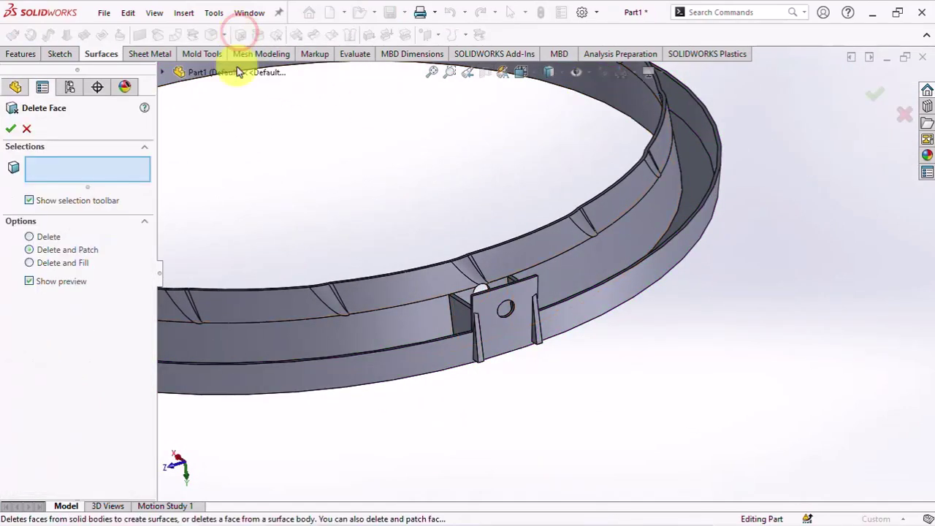
pyautogui.scroll(-5, 471, 325)
pyautogui.click(443, 356)
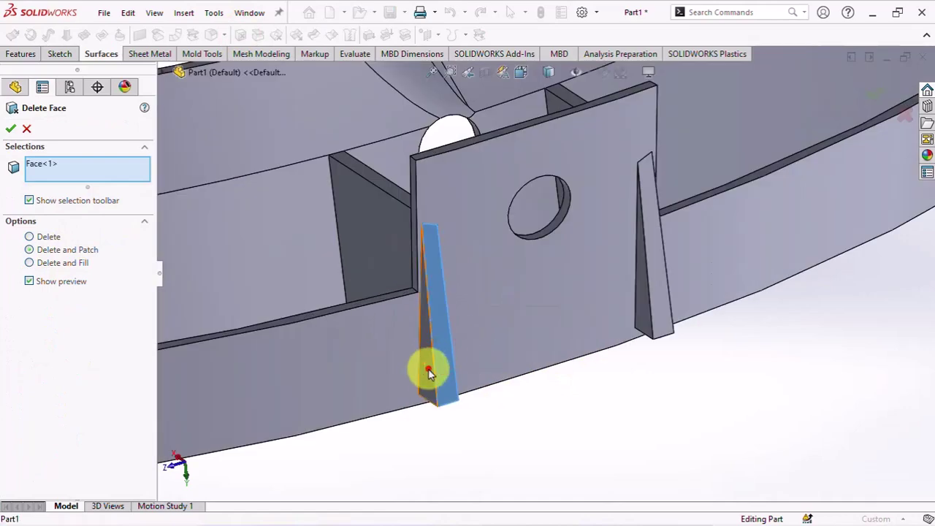
pyautogui.click(447, 371)
pyautogui.moveTo(448, 372)
pyautogui.mouseDown(button='middle')
pyautogui.moveTo(393, 369)
pyautogui.moveTo(465, 383)
pyautogui.moveTo(467, 357)
pyautogui.moveTo(457, 403)
pyautogui.mouseUp(button='middle')
pyautogui.click(466, 383)
pyautogui.click(460, 402)
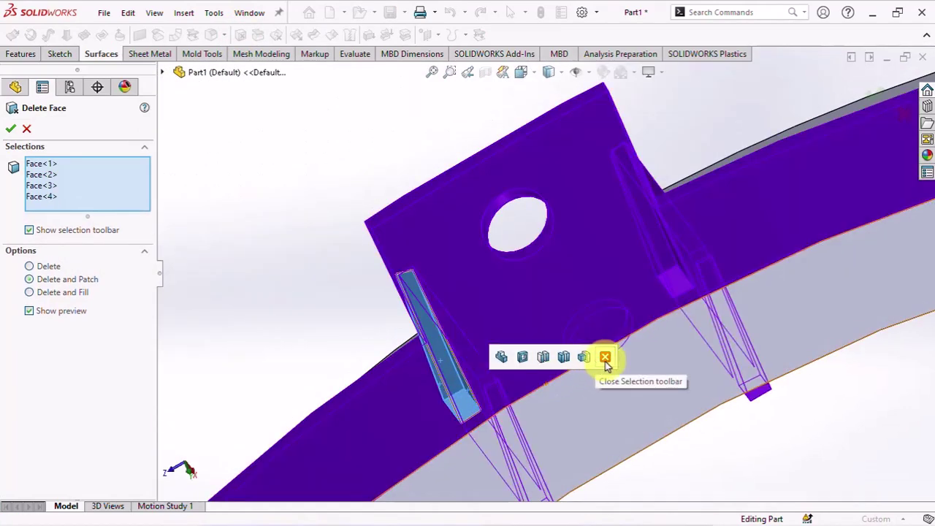
pyautogui.click(605, 356)
pyautogui.click(674, 277)
pyautogui.click(663, 261)
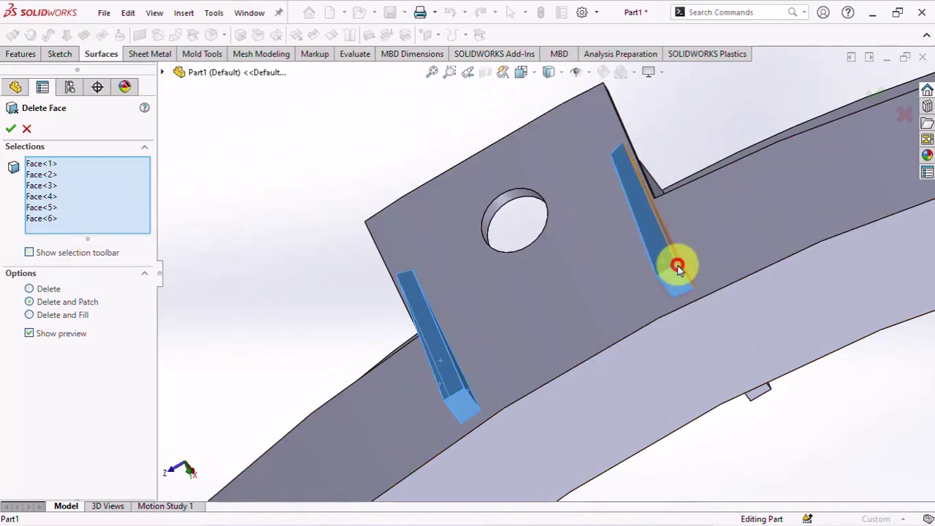
pyautogui.click(678, 269)
# Step: Add the right and left rib faces, including top and base faces, to the removal set
pyautogui.moveTo(678, 269); pyautogui.dragTo(729, 230, button='middle')
pyautogui.click(639, 273)
pyautogui.moveTo(639, 274)
pyautogui.mouseDown(button='middle')
pyautogui.moveTo(636, 340)
pyautogui.moveTo(633, 240)
pyautogui.moveTo(595, 360)
pyautogui.mouseUp(button='middle')
pyautogui.click(594, 360)
pyautogui.click(589, 358)
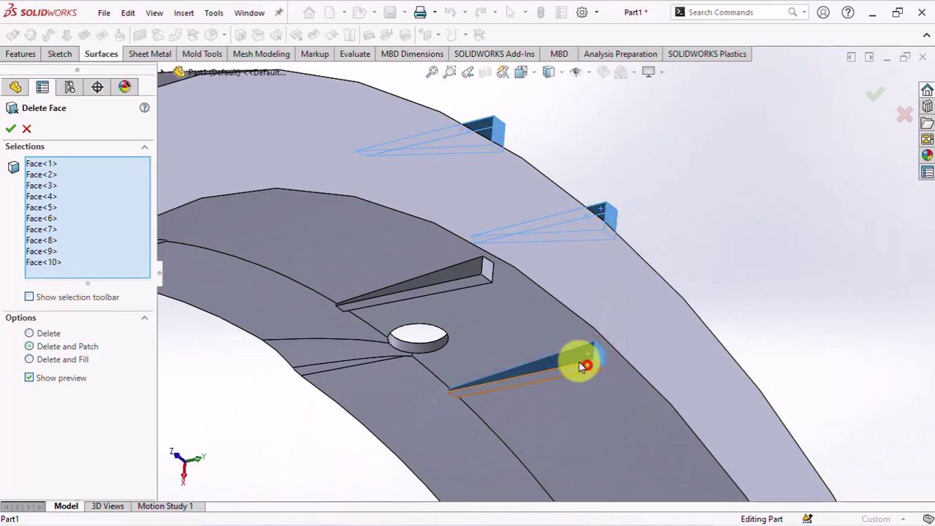
pyautogui.click(583, 359)
pyautogui.click(472, 279)
pyautogui.click(468, 283)
pyautogui.moveTo(529, 391)
pyautogui.mouseDown(button='middle')
pyautogui.moveTo(484, 275)
pyautogui.moveTo(484, 234)
pyautogui.mouseUp(button='middle')
pyautogui.click(540, 301)
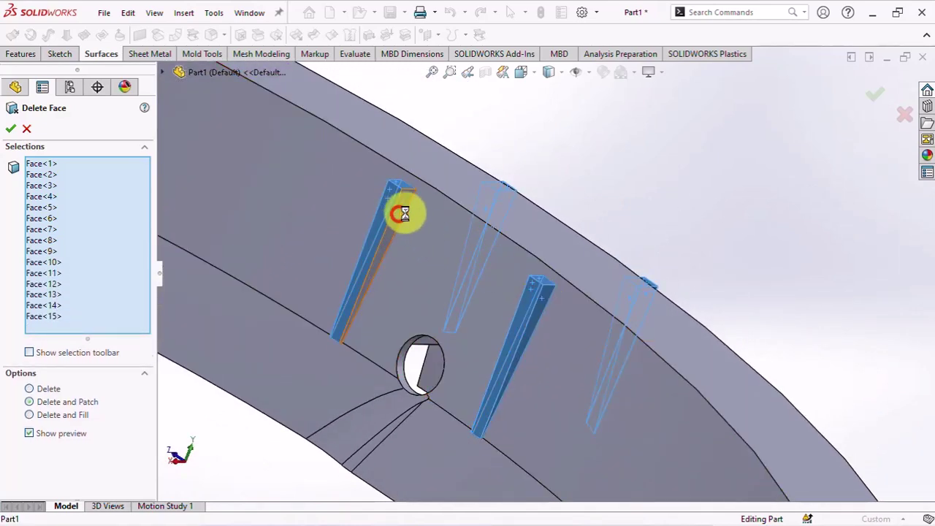
pyautogui.click(405, 213)
pyautogui.moveTo(404, 213)
pyautogui.mouseDown(button='middle')
pyautogui.moveTo(514, 307)
pyautogui.moveTo(497, 434)
pyautogui.mouseUp(button='middle')
pyautogui.scroll(-3, 504, 374)
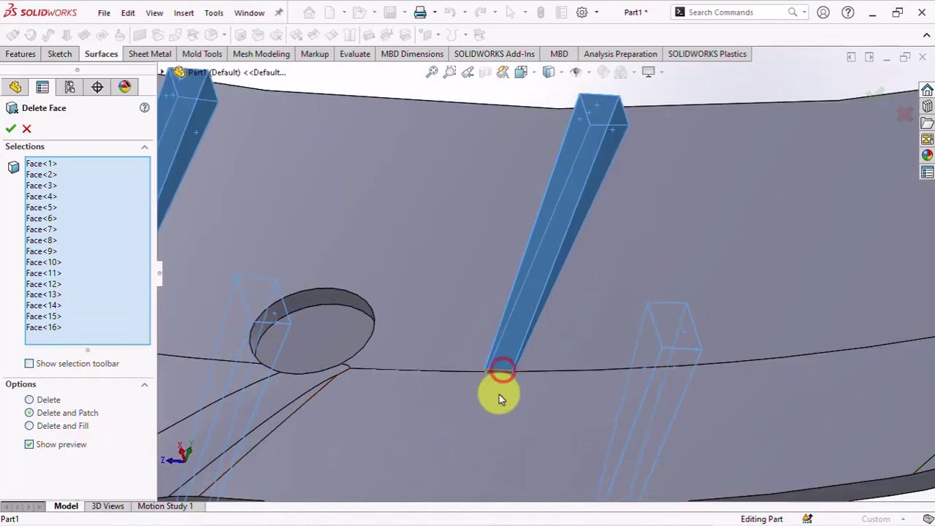
pyautogui.click(502, 371)
pyautogui.scroll(3, 351, 262)
pyautogui.scroll(-3, 352, 262)
pyautogui.click(356, 342)
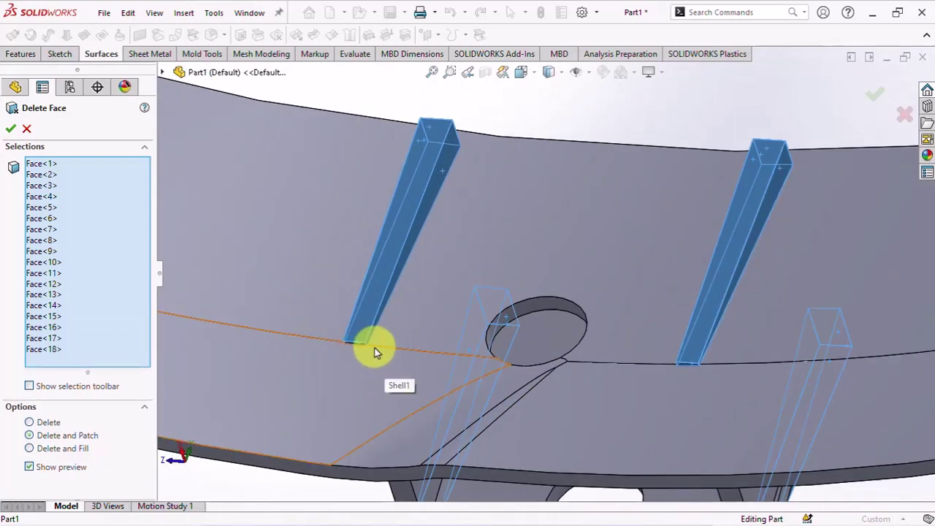
pyautogui.scroll(-2, 387, 344)
pyautogui.scroll(-2, 438, 336)
pyautogui.scroll(2, 431, 329)
pyautogui.scroll(4, 419, 330)
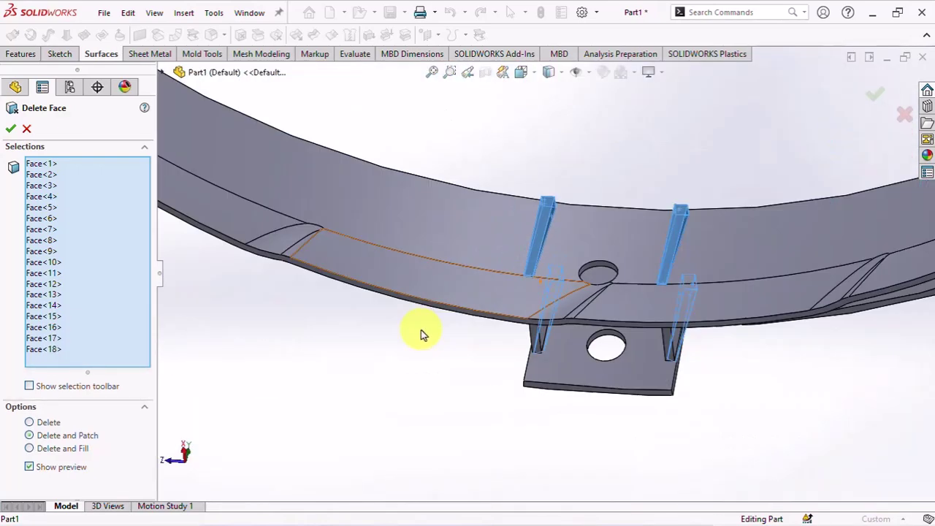
pyautogui.scroll(2, 421, 334)
pyautogui.scroll(2, 422, 334)
pyautogui.scroll(2, 422, 334)
pyautogui.scroll(-6, 538, 190)
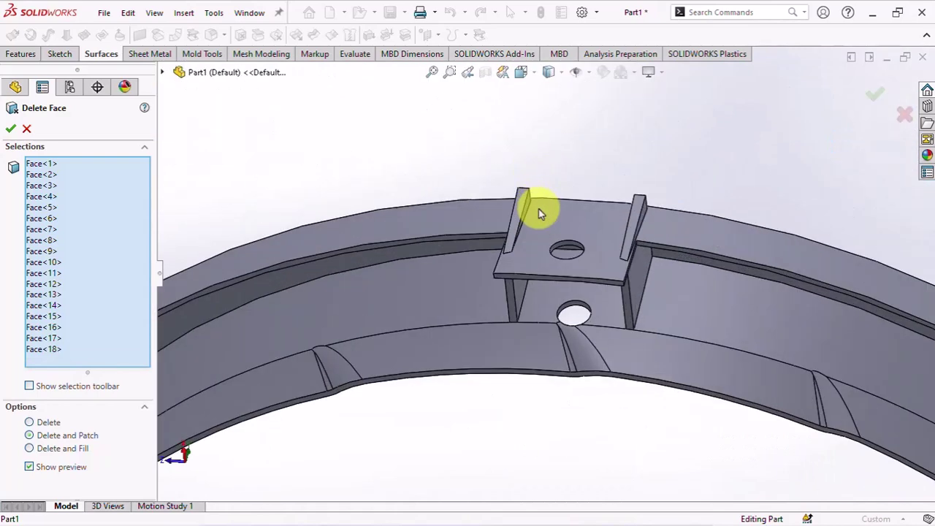
pyautogui.scroll(-3, 539, 209)
# Step: Add the remaining near, slanted and side rib faces, then apply the delete and patch
pyautogui.click(476, 238)
pyautogui.click(498, 236)
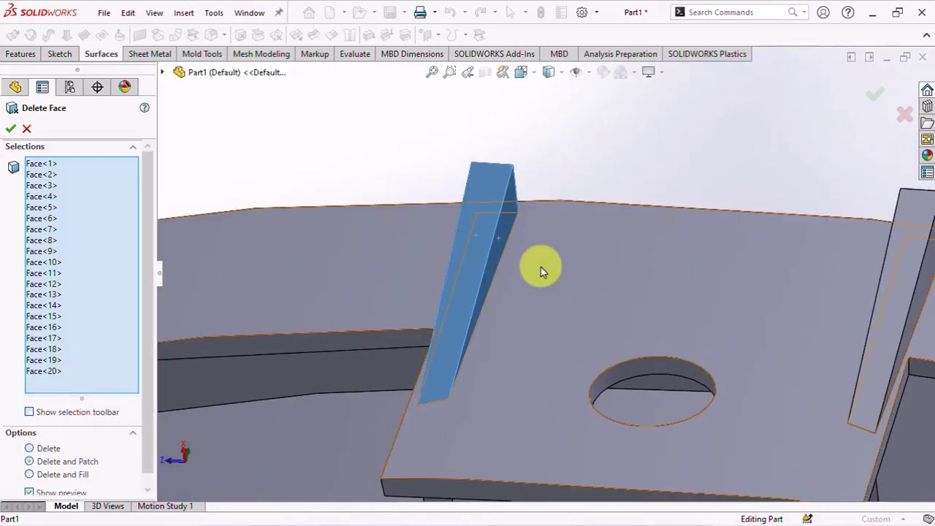
pyautogui.click(908, 330)
pyautogui.scroll(2, 909, 330)
pyautogui.moveTo(774, 293); pyautogui.dragTo(708, 320, button='middle')
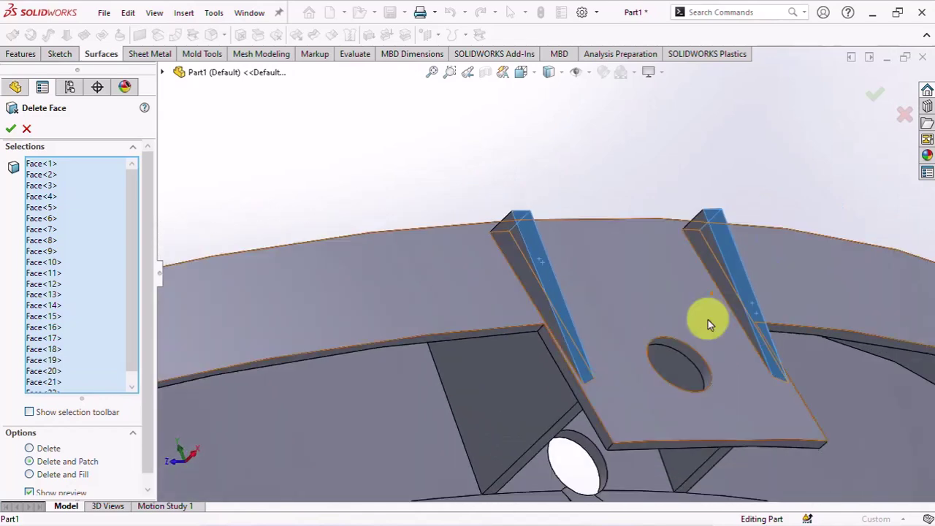
pyautogui.click(532, 271)
pyautogui.moveTo(698, 242); pyautogui.dragTo(720, 344, button='middle')
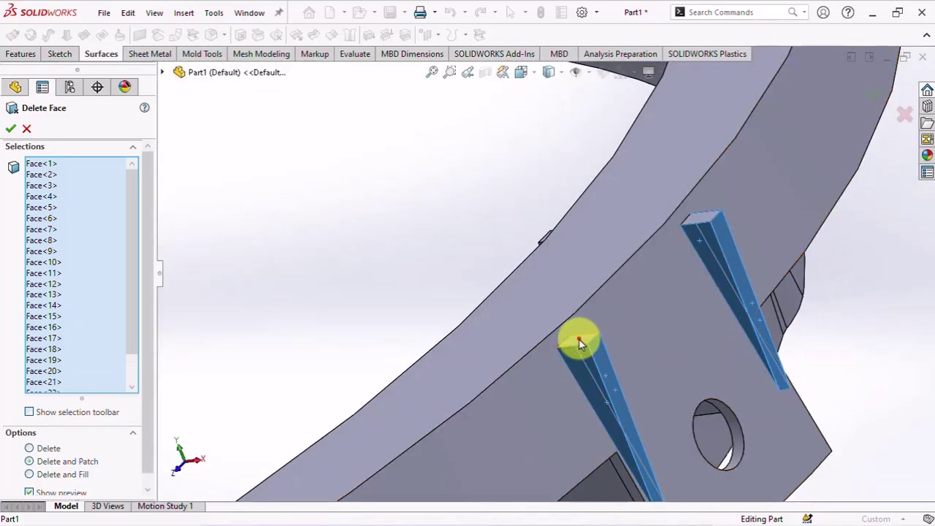
pyautogui.moveTo(667, 244); pyautogui.dragTo(692, 286, button='middle')
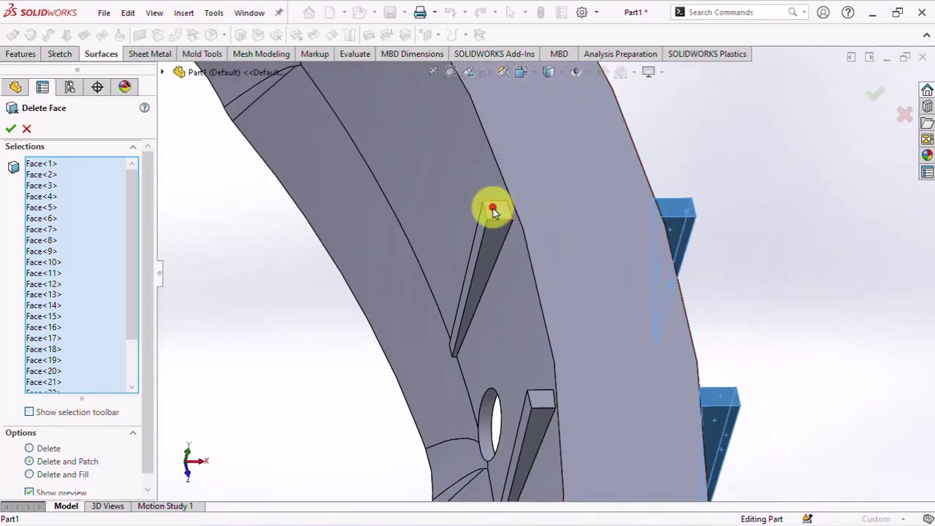
pyautogui.click(482, 228)
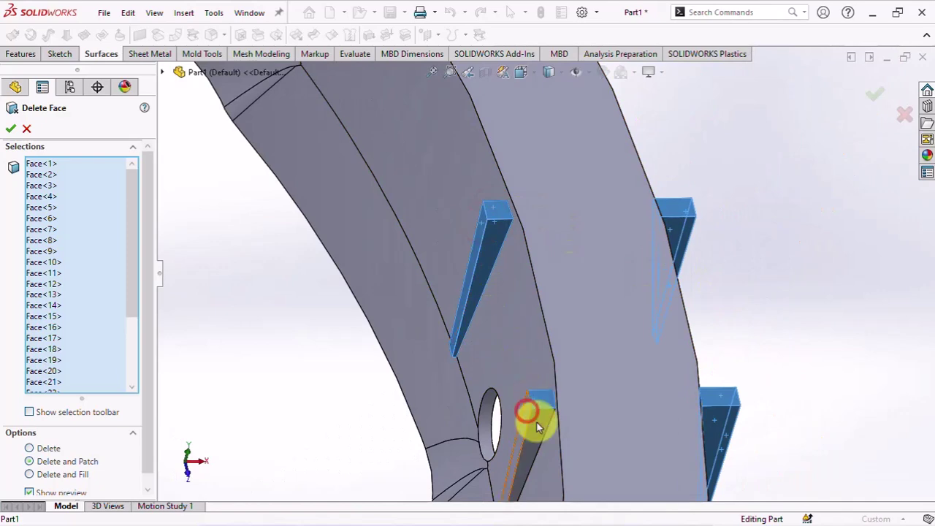
pyautogui.moveTo(537, 428)
pyautogui.mouseDown(button='middle')
pyautogui.moveTo(548, 378)
pyautogui.moveTo(695, 428)
pyautogui.moveTo(529, 323)
pyautogui.mouseUp(button='middle')
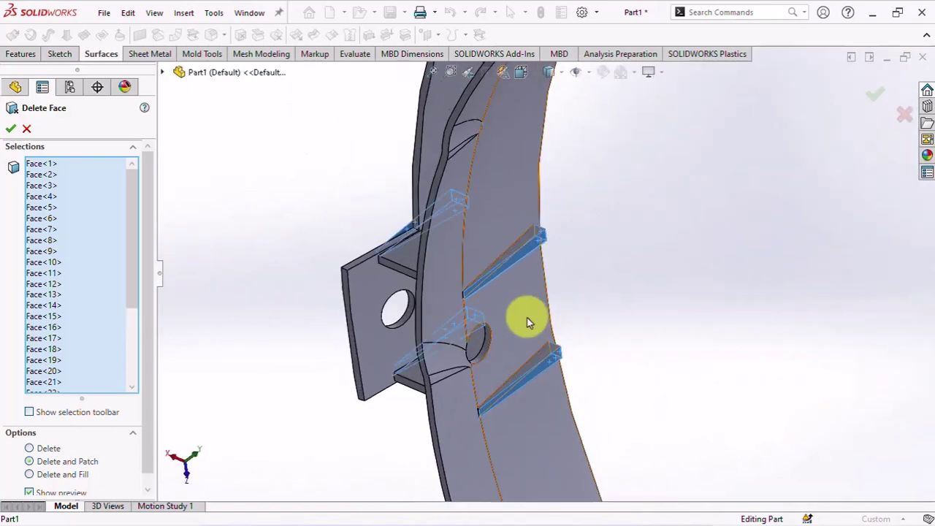
pyautogui.scroll(-3, 529, 323)
pyautogui.scroll(-3, 390, 266)
pyautogui.scroll(3, 382, 244)
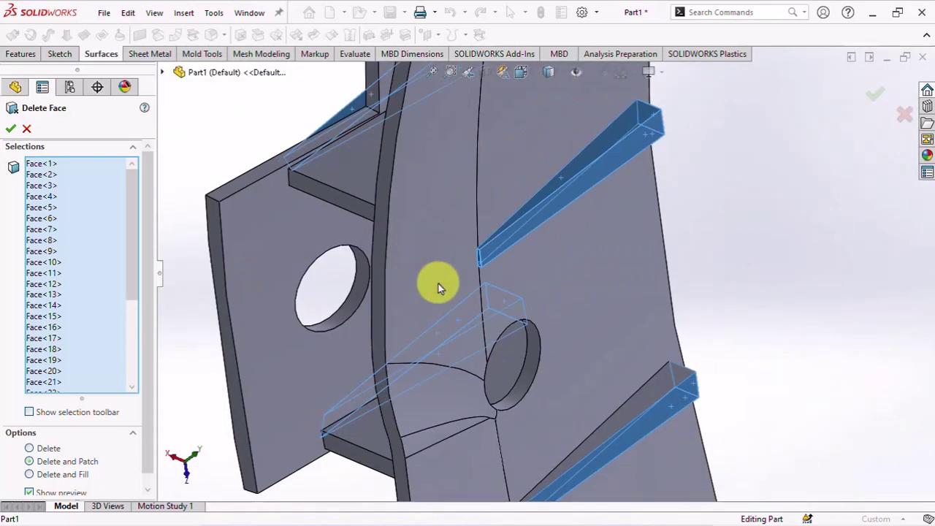
pyautogui.scroll(3, 538, 428)
pyautogui.scroll(-5, 516, 352)
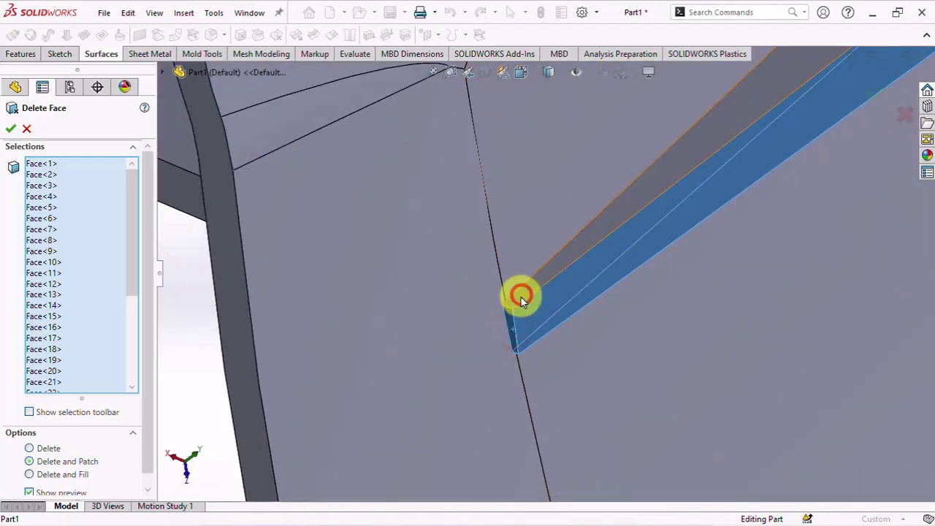
pyautogui.scroll(5, 522, 300)
pyautogui.moveTo(522, 310); pyautogui.dragTo(425, 402, button='middle')
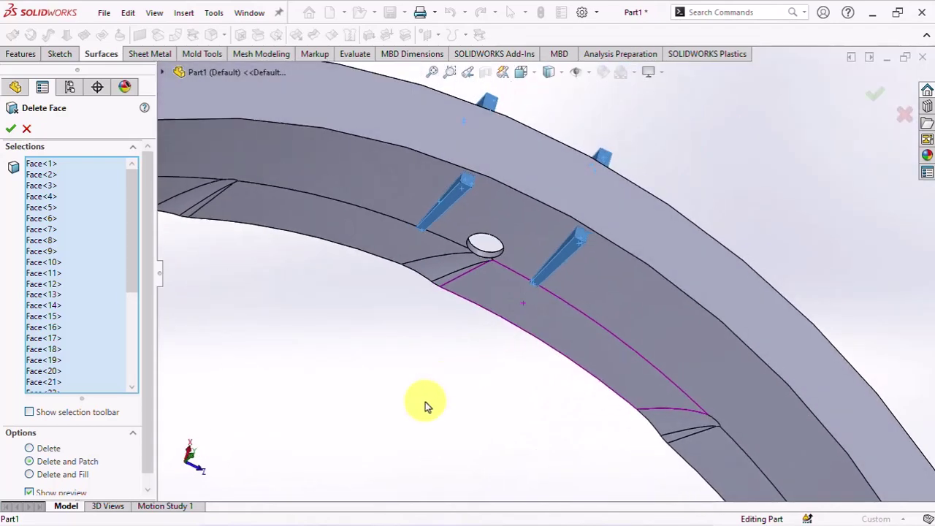
pyautogui.click(873, 97)
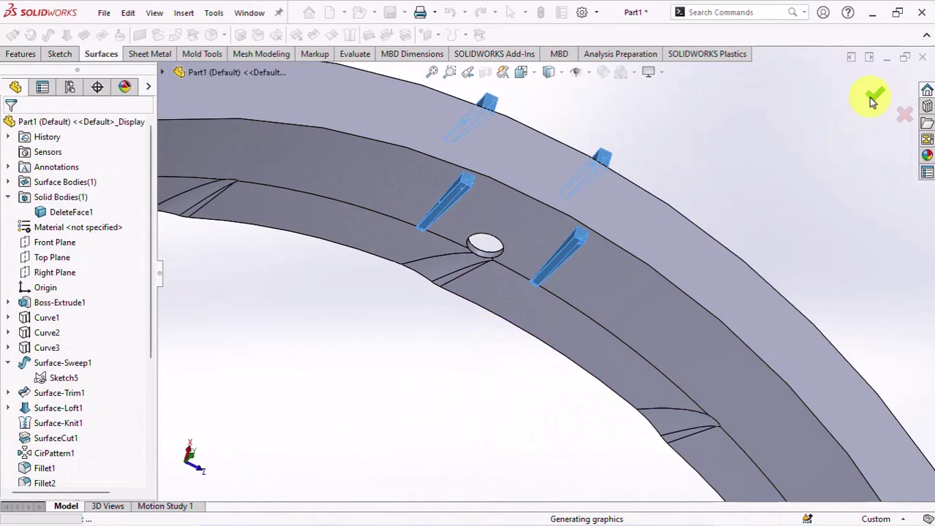
# Step: Zoom out and turn off Section View to show the whole pot, with Features commands ready
pyautogui.scroll(3, 760, 175)
pyautogui.scroll(3, 695, 303)
pyautogui.scroll(2, 676, 194)
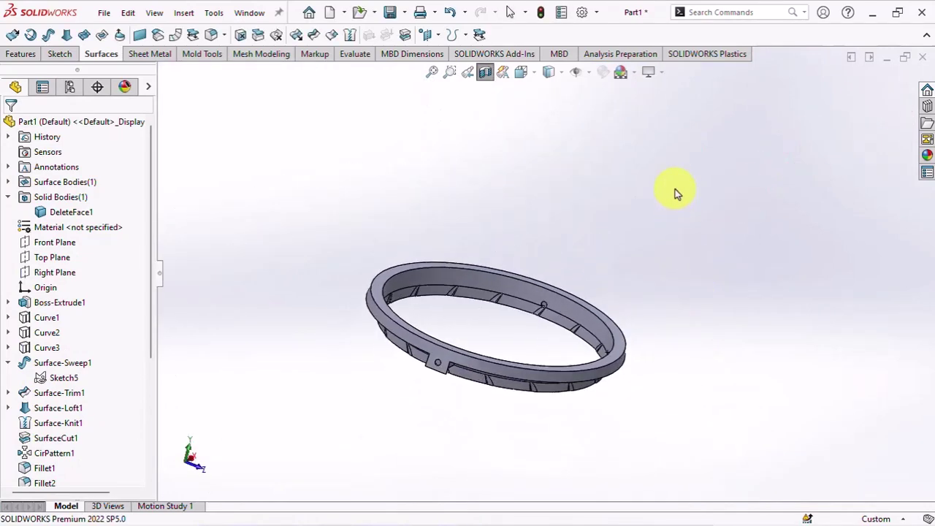
pyautogui.click(479, 74)
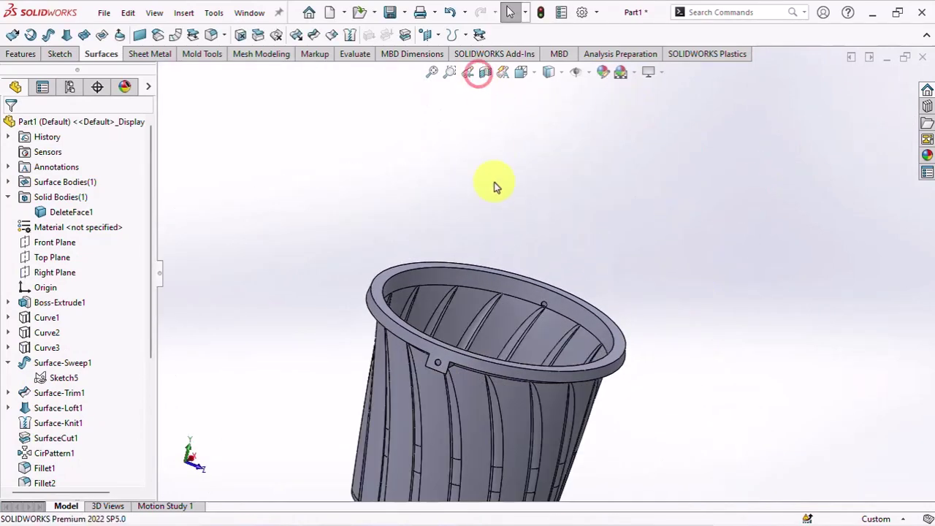
pyautogui.click(27, 56)
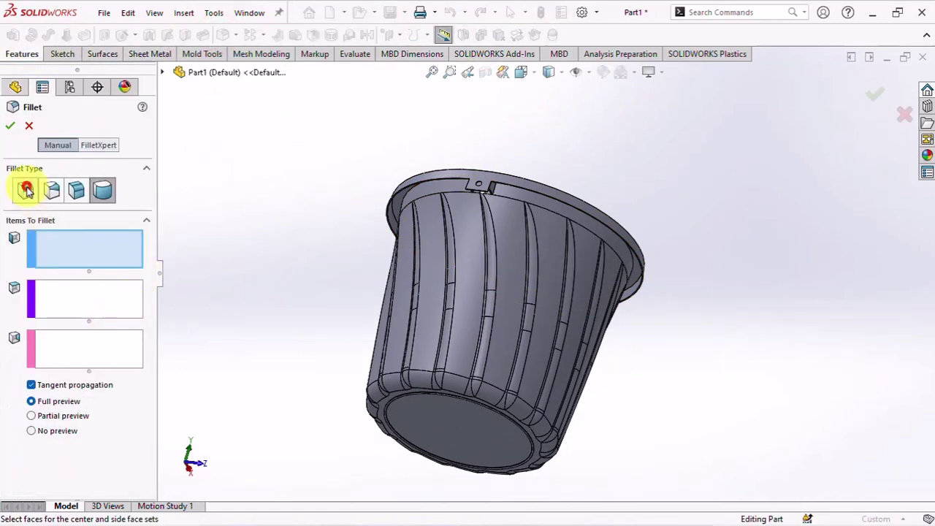
# Step: Set a constant-size 1.5 mm fillet and select the first notch edges and vertical tab edge
pyautogui.click(27, 190)
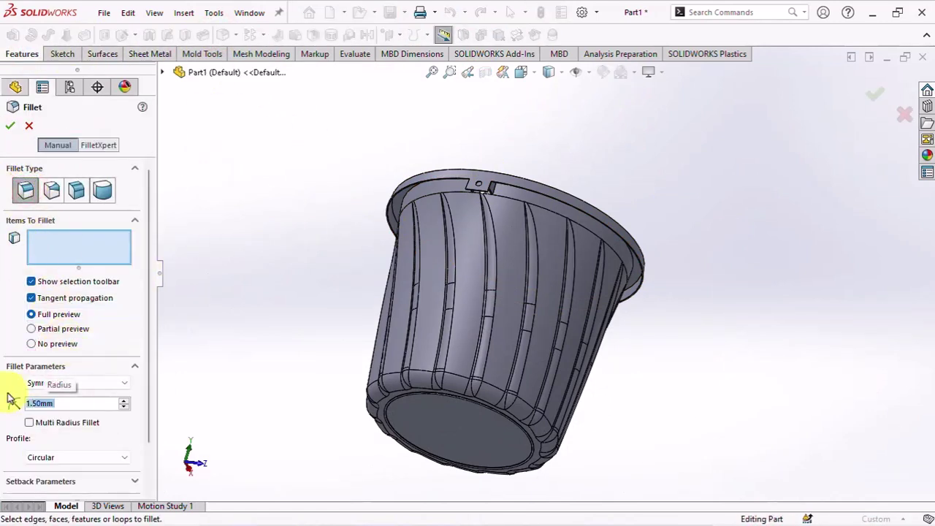
pyautogui.scroll(-3, 475, 198)
pyautogui.scroll(-4, 501, 209)
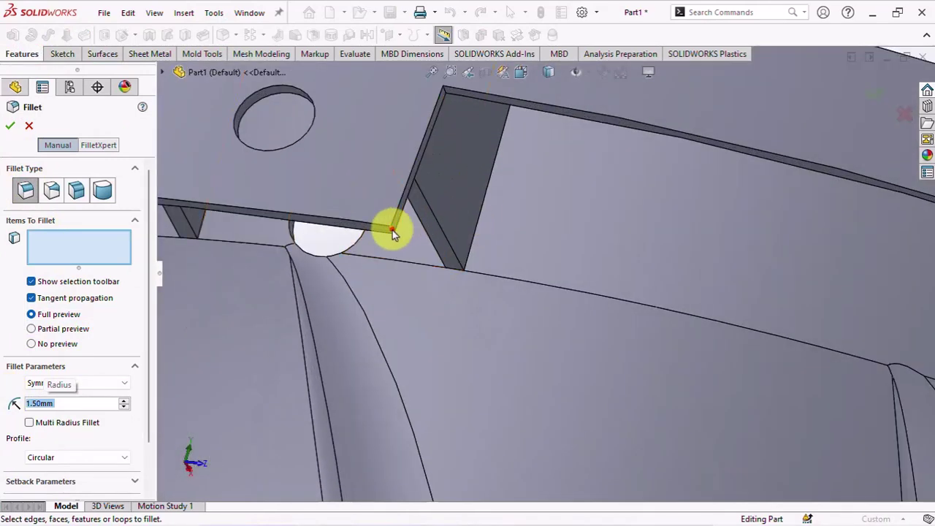
pyautogui.click(446, 215)
pyautogui.moveTo(447, 215)
pyautogui.mouseDown(button='middle')
pyautogui.moveTo(478, 211)
pyautogui.moveTo(274, 194)
pyautogui.mouseUp(button='middle')
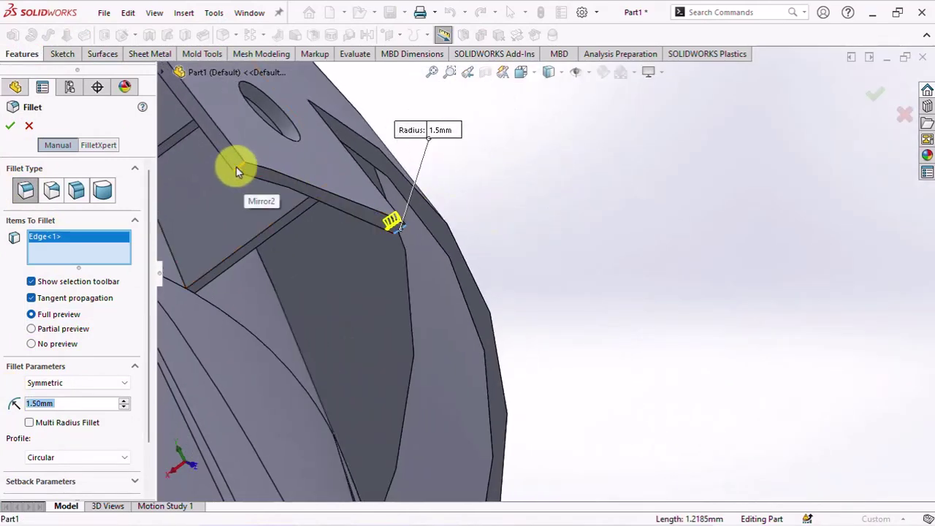
pyautogui.click(256, 174)
pyautogui.scroll(5, 307, 204)
pyautogui.moveTo(363, 239)
pyautogui.mouseDown(button='middle')
pyautogui.moveTo(417, 226)
pyautogui.moveTo(401, 356)
pyautogui.moveTo(387, 355)
pyautogui.mouseUp(button='middle')
pyautogui.scroll(-4, 387, 356)
pyautogui.scroll(-2, 428, 359)
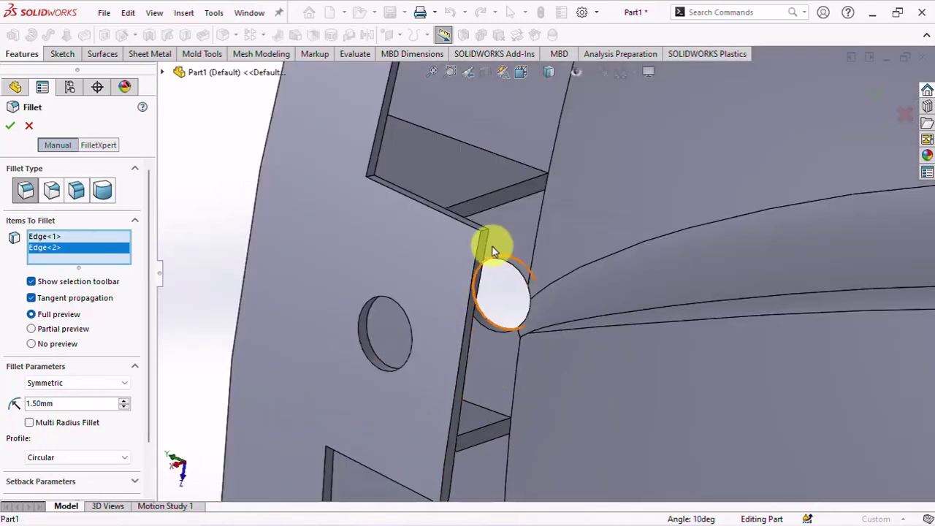
pyautogui.click(463, 341)
# Step: Add the lower tab edges and both curved rim edges, then apply the 1.5 mm fillet
pyautogui.moveTo(463, 341); pyautogui.dragTo(463, 192, button='middle')
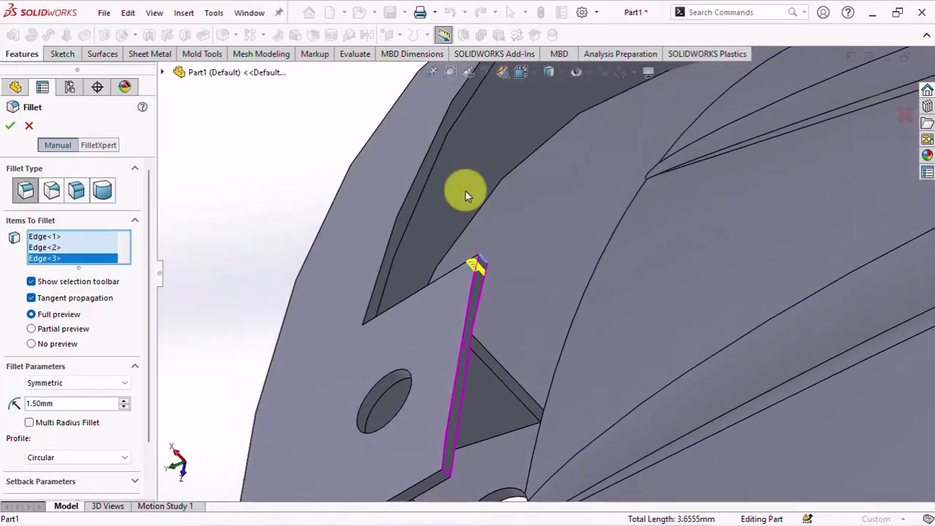
pyautogui.click(446, 476)
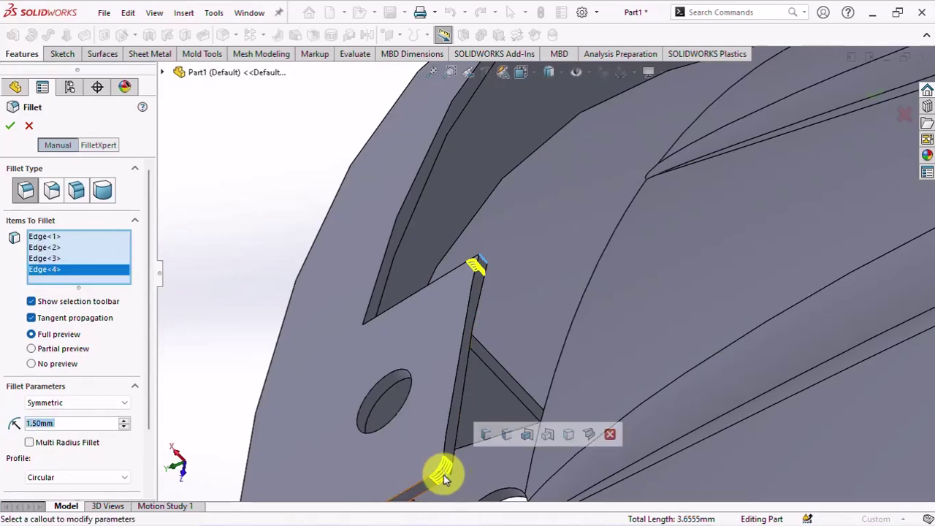
pyautogui.scroll(3, 544, 232)
pyautogui.click(541, 198)
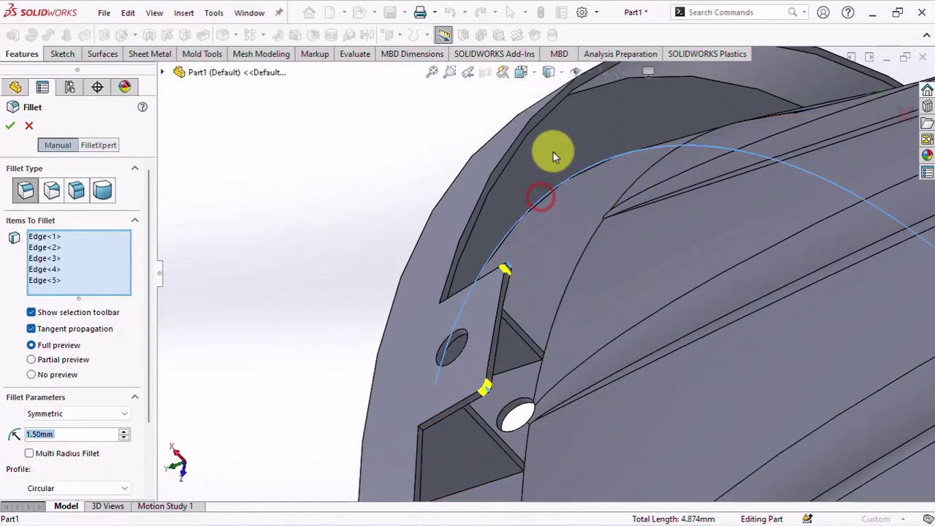
pyautogui.click(594, 89)
pyautogui.moveTo(587, 107); pyautogui.dragTo(439, 356, button='middle')
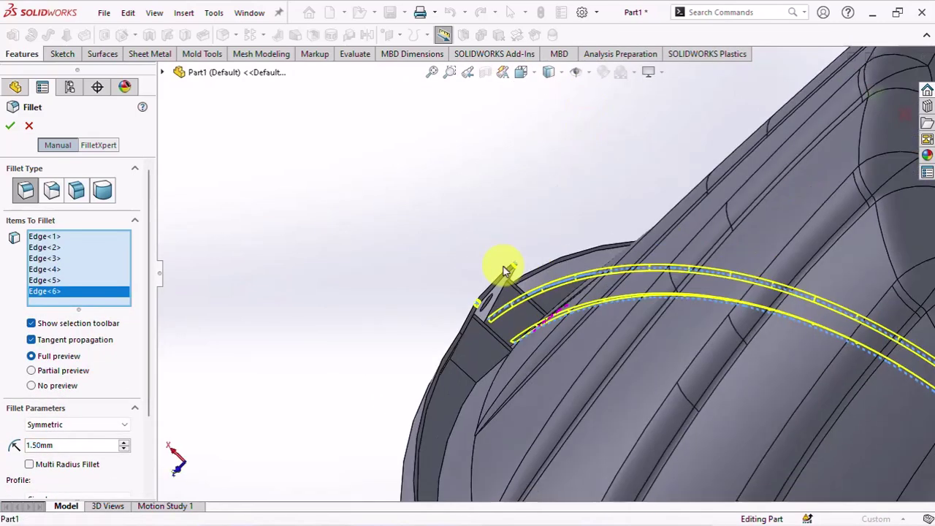
pyautogui.click(439, 351)
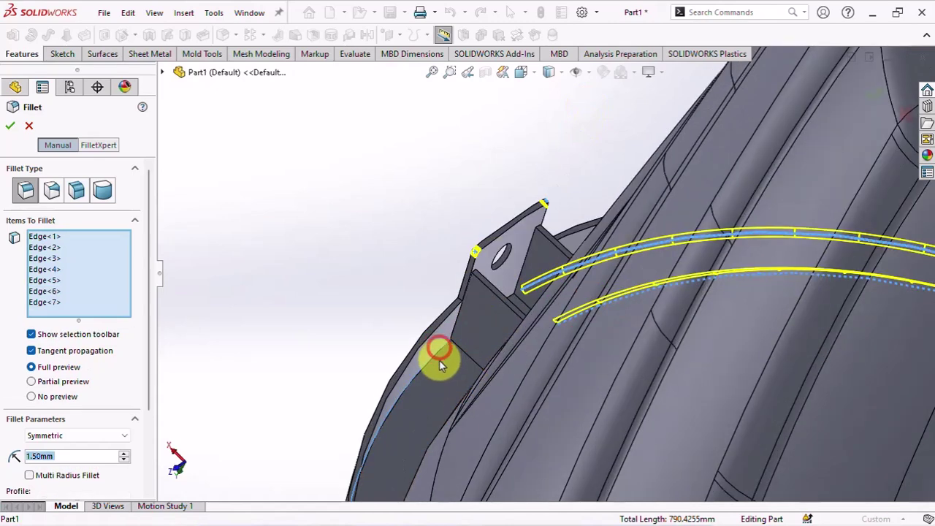
pyautogui.moveTo(441, 362); pyautogui.dragTo(462, 394, button='middle')
pyautogui.click(471, 395)
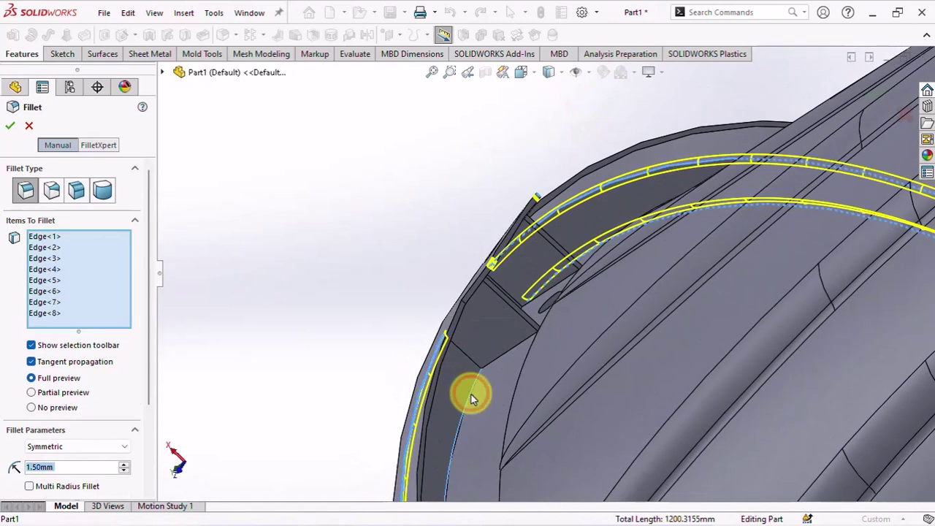
pyautogui.scroll(5, 471, 395)
pyautogui.scroll(2, 471, 398)
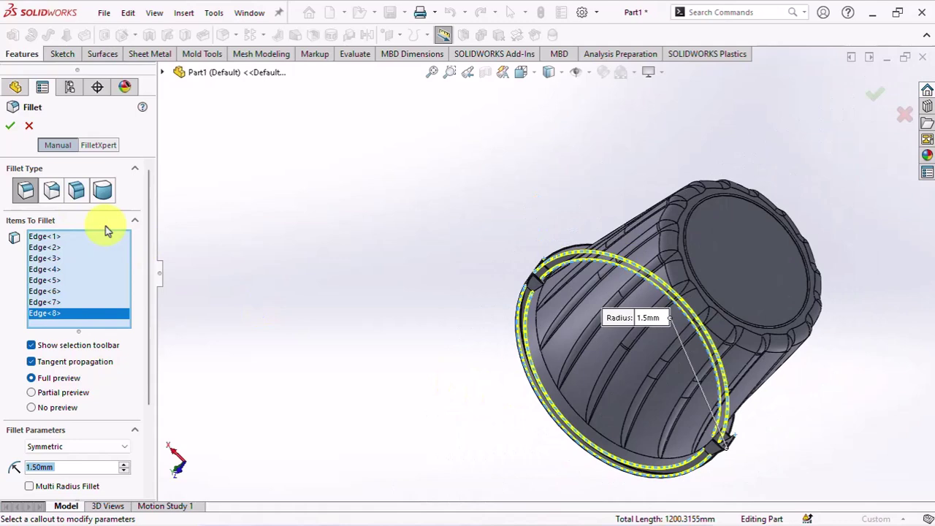
pyautogui.click(11, 129)
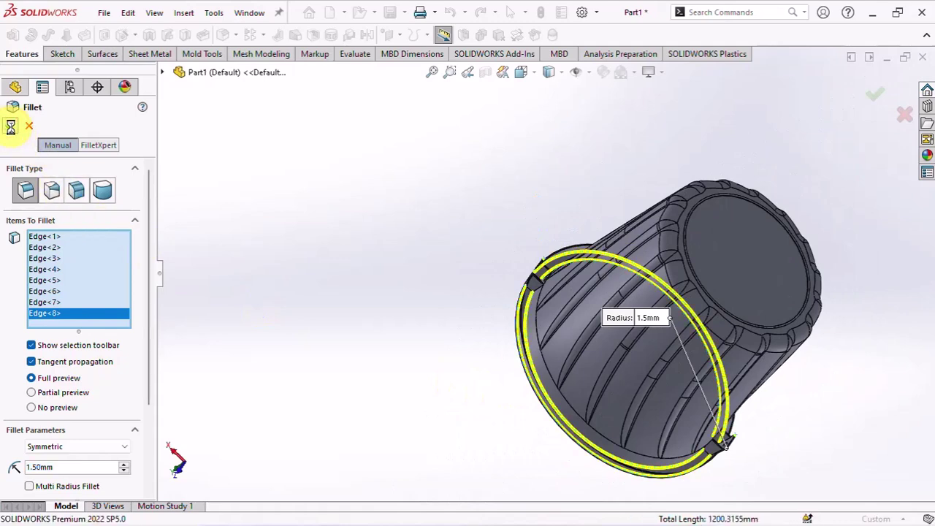
pyautogui.moveTo(412, 369); pyautogui.dragTo(471, 243, button='middle')
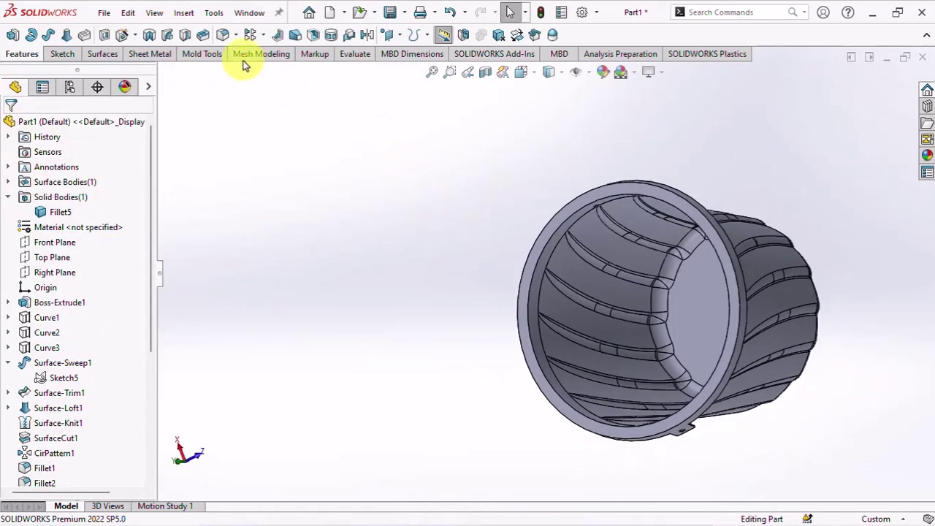
# Step: Fillet the rim face with a 3 mm radius, then switch to the isometric view
pyautogui.click(225, 35)
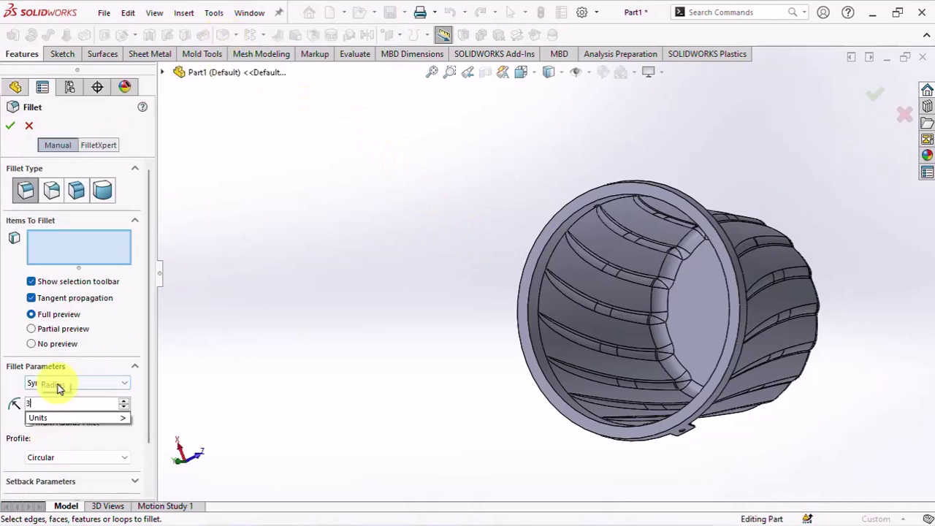
pyautogui.scroll(-3, 606, 345)
pyautogui.click(392, 291)
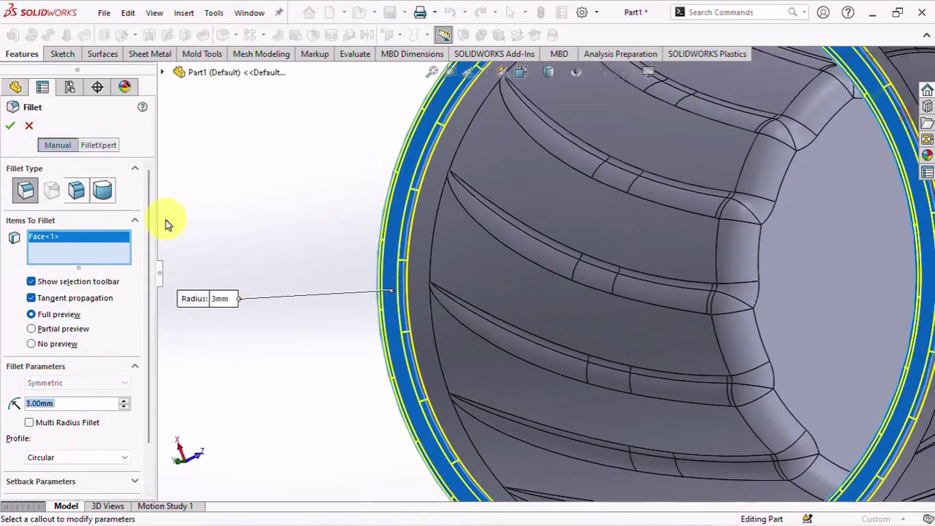
pyautogui.click(11, 126)
pyautogui.middleClick(272, 244)
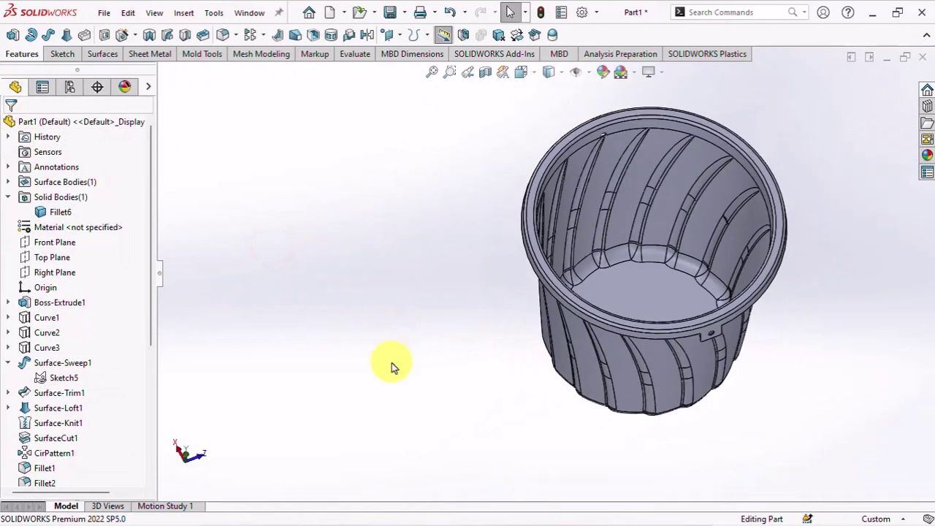
pyautogui.moveTo(391, 366)
pyautogui.mouseDown(button='middle')
pyautogui.moveTo(420, 207)
pyautogui.moveTo(429, 263)
pyautogui.mouseUp(button='middle')
pyautogui.hotkey('ctrl', '7')
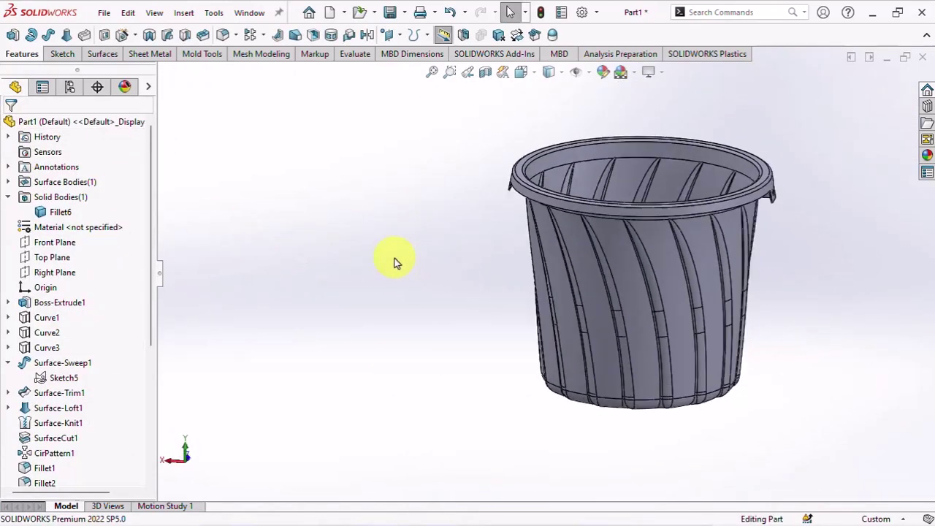
pyautogui.scroll(-3, 440, 102)
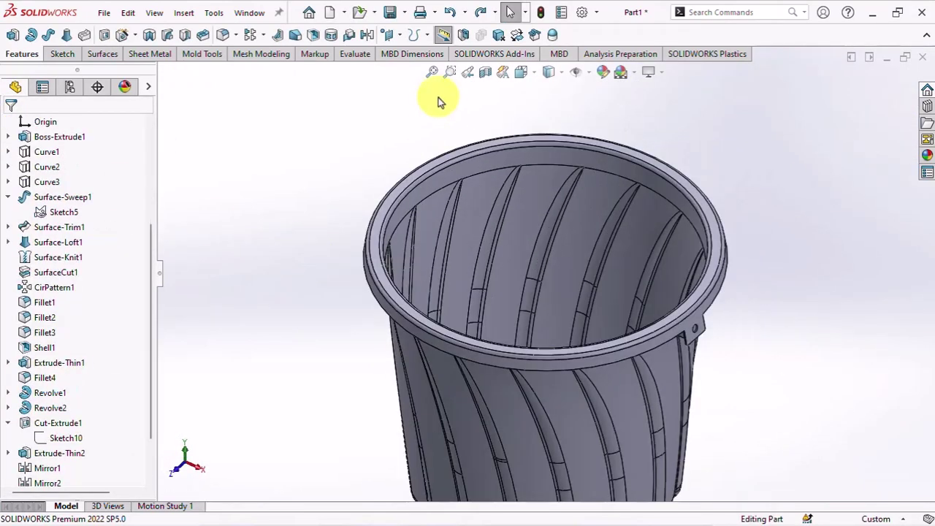
# Step: Edit Cut-Extrude1 so it starts From Vertex at the rim tab vertex, keeping Through All
pyautogui.click(58, 438)
pyautogui.click(108, 36)
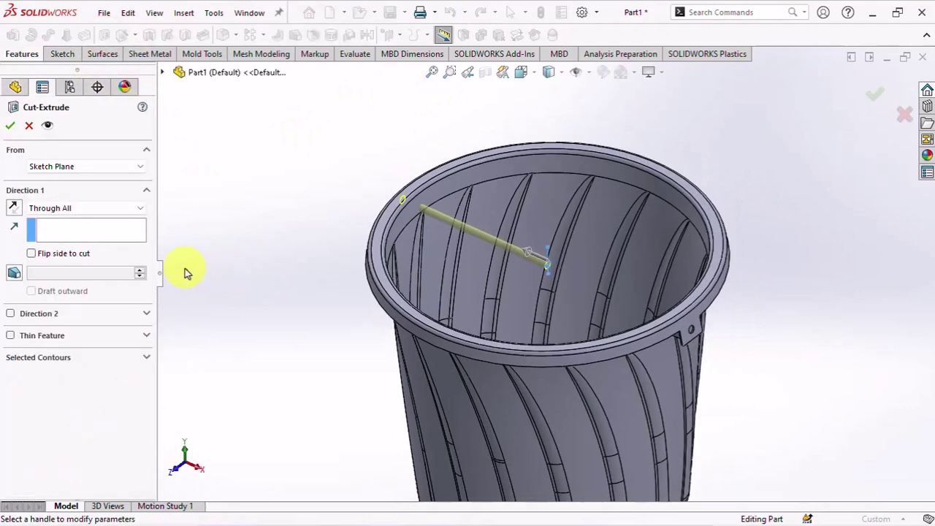
pyautogui.moveTo(270, 282); pyautogui.dragTo(309, 334, button='middle')
pyautogui.scroll(-3, 309, 334)
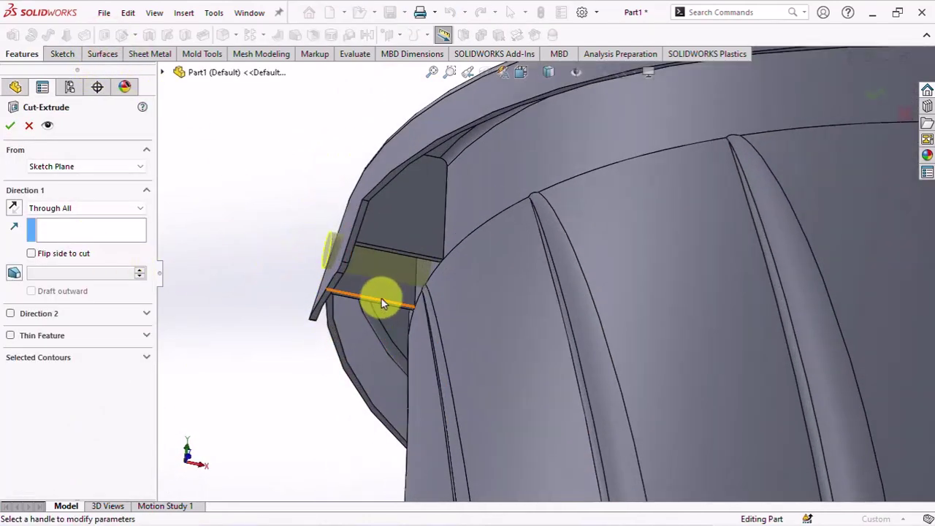
pyautogui.moveTo(382, 299)
pyautogui.mouseDown(button='middle')
pyautogui.moveTo(388, 243)
pyautogui.moveTo(327, 193)
pyautogui.mouseUp(button='middle')
pyautogui.click(81, 166)
pyautogui.click(68, 193)
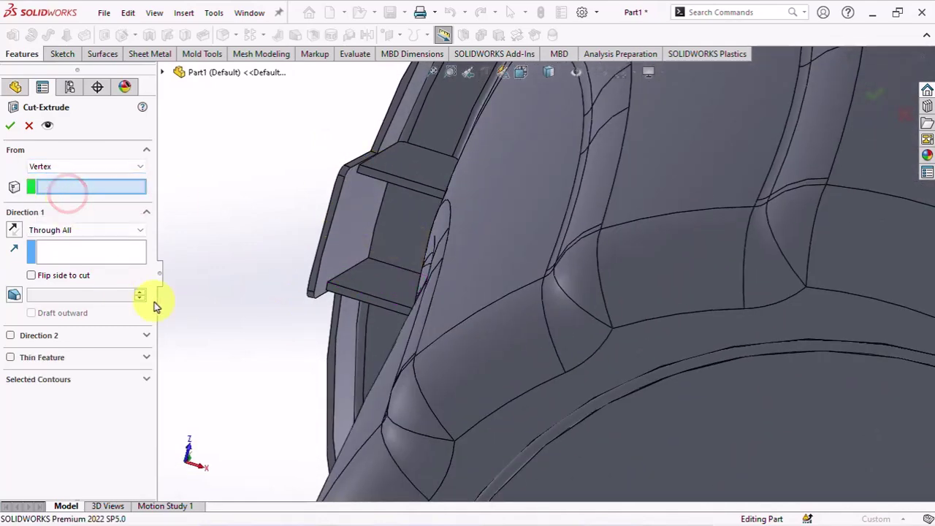
pyautogui.click(369, 263)
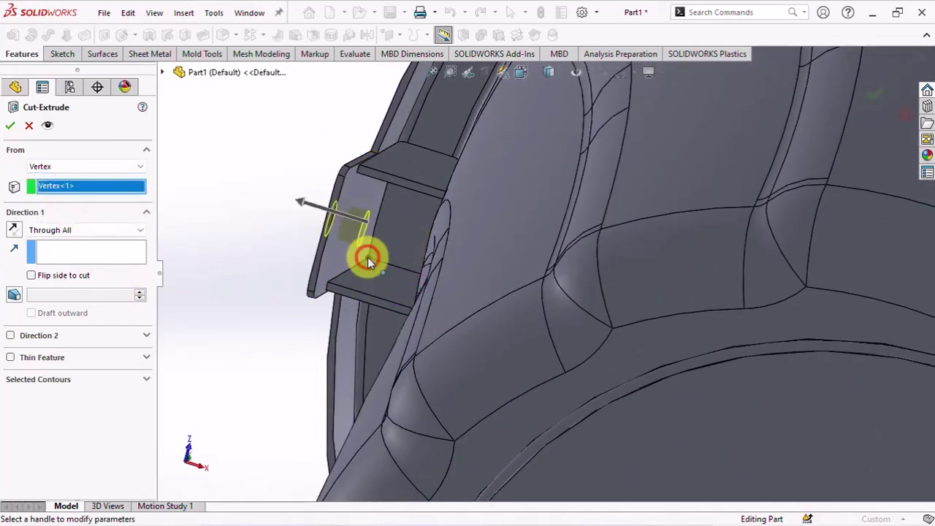
pyautogui.click(11, 128)
pyautogui.scroll(3, 371, 246)
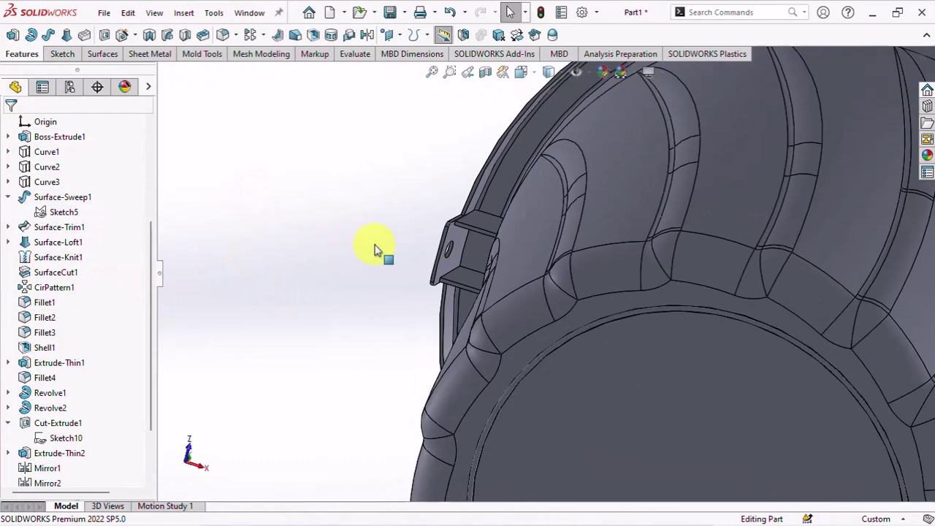
pyautogui.moveTo(371, 246)
pyautogui.mouseDown(button='middle')
pyautogui.moveTo(523, 250)
pyautogui.moveTo(466, 258)
pyautogui.moveTo(448, 317)
pyautogui.mouseUp(button='middle')
pyautogui.scroll(-3, 584, 255)
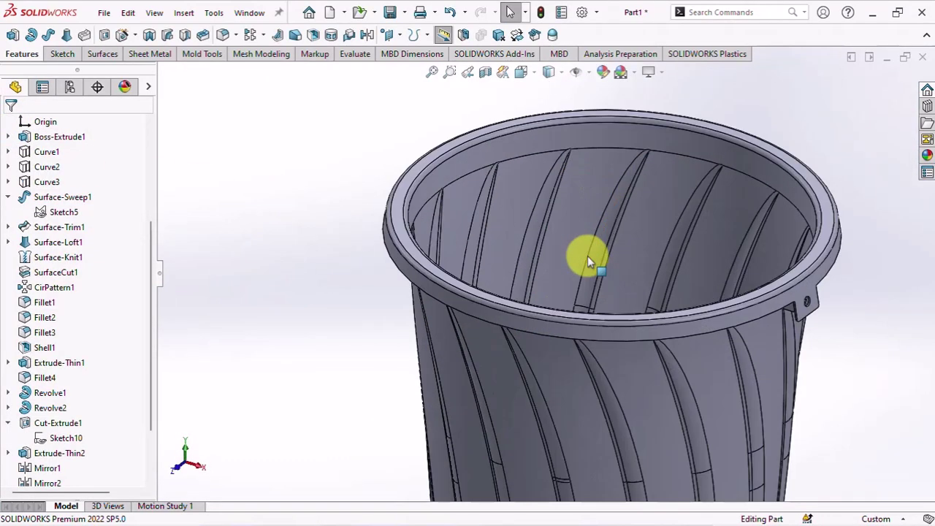